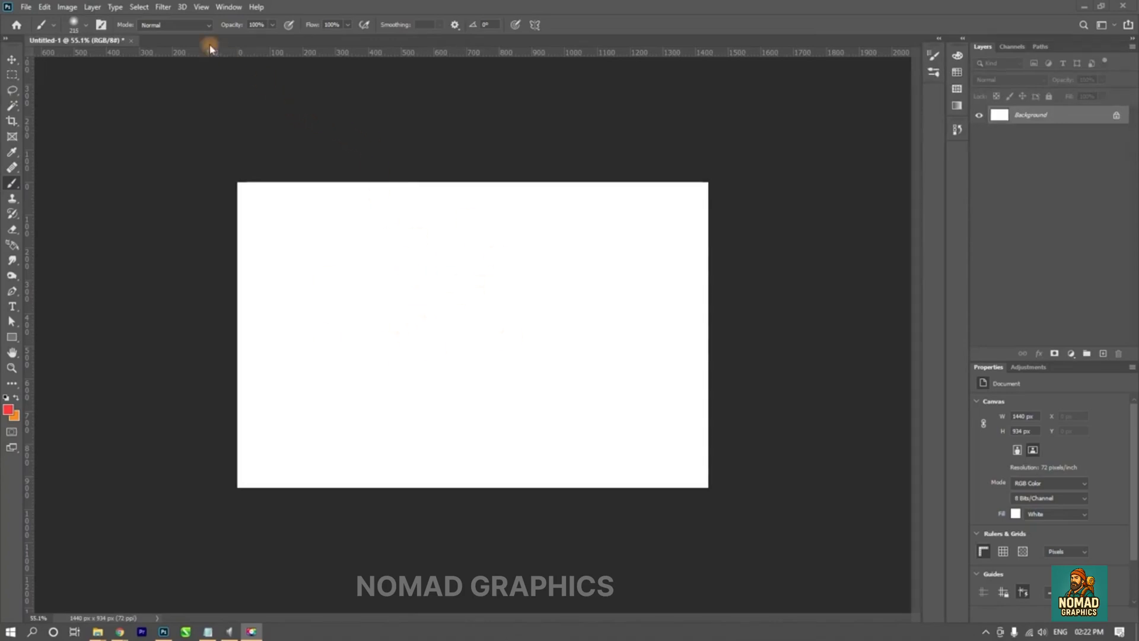
- Open Brush Settings, view the brush preset folders, and collapse the panel
left_click(229, 6)
left_click(267, 111)
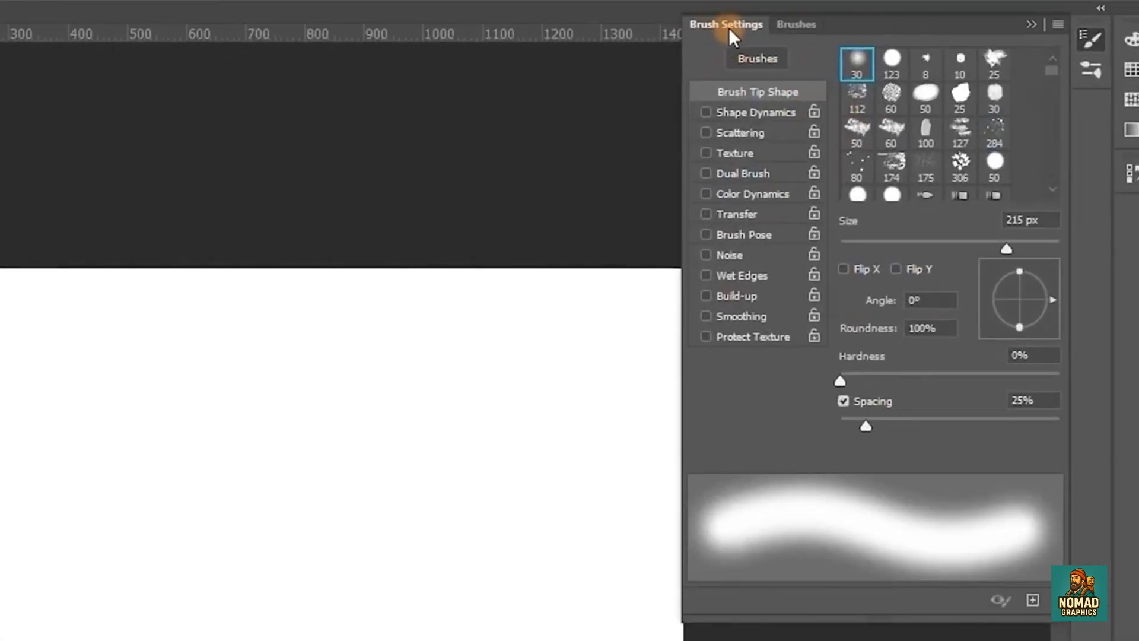
left_click(787, 27)
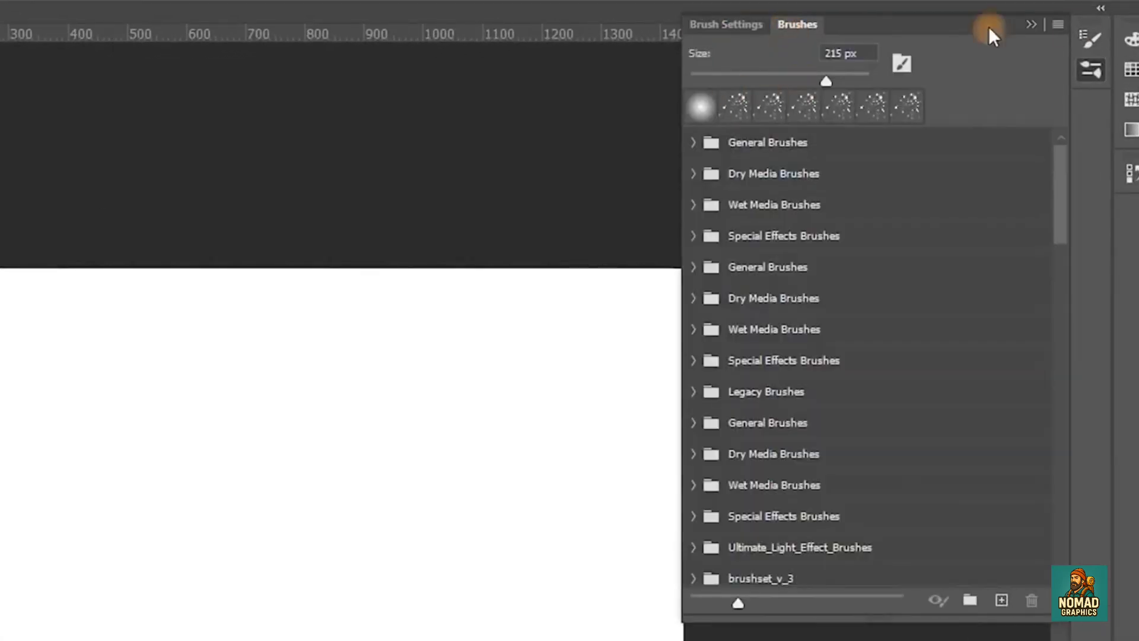
left_click(1032, 25)
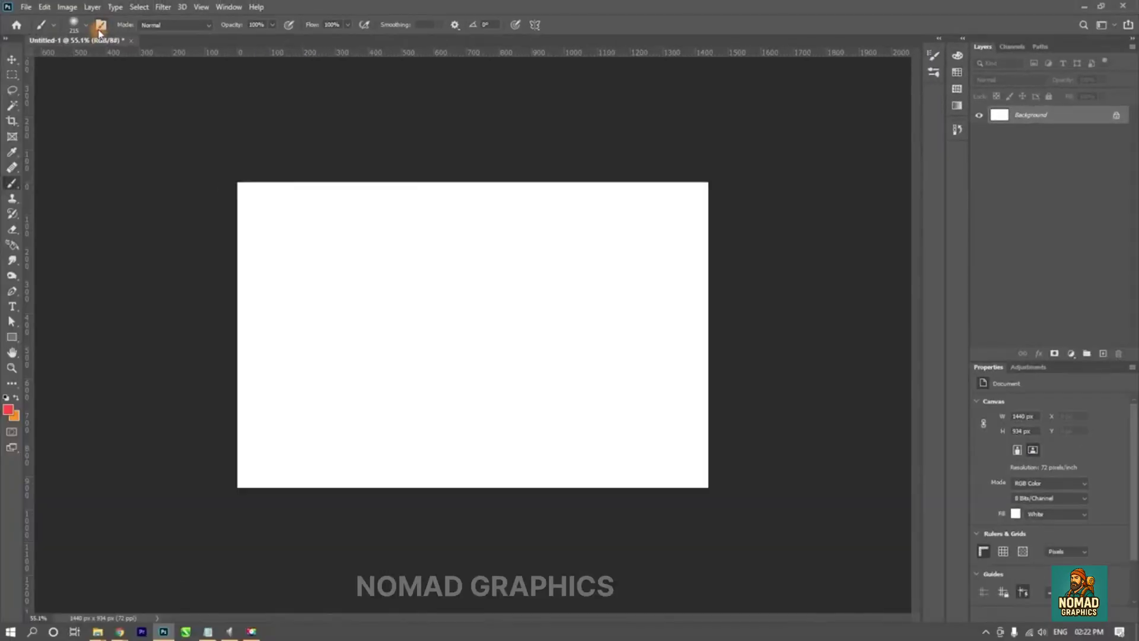
- Reopen Brush Settings, look through the brush preset folders, and return to the brush tip settings
left_click(100, 26)
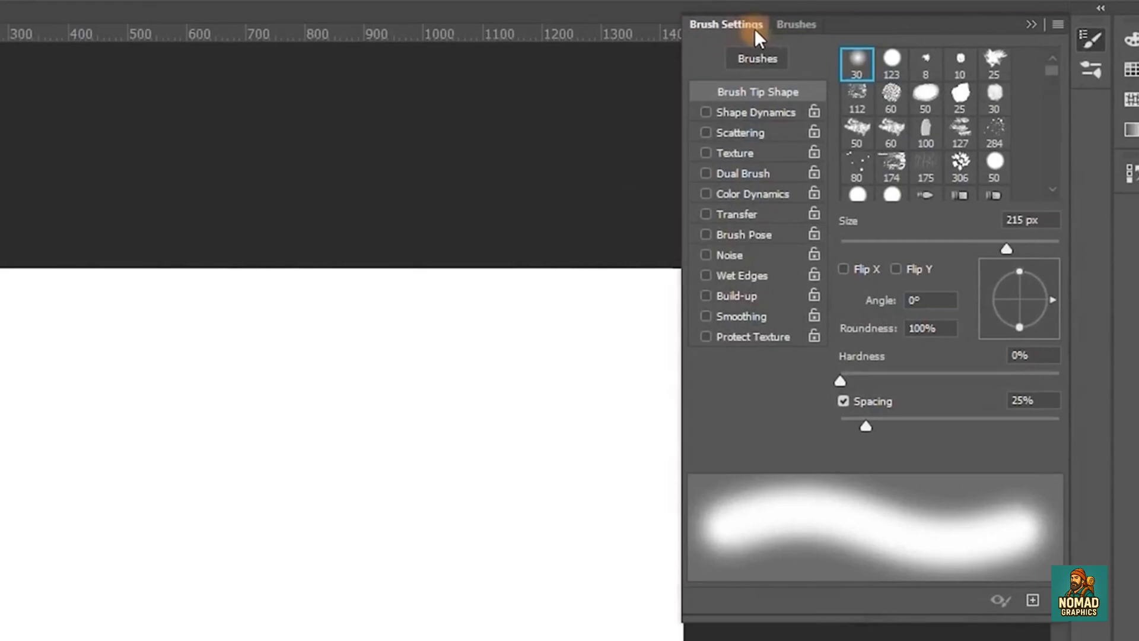
left_click(795, 27)
mouse_move(1062, 186)
left_mouse_down()
mouse_move(1080, 375)
mouse_move(1073, 472)
mouse_move(1065, 188)
left_mouse_up()
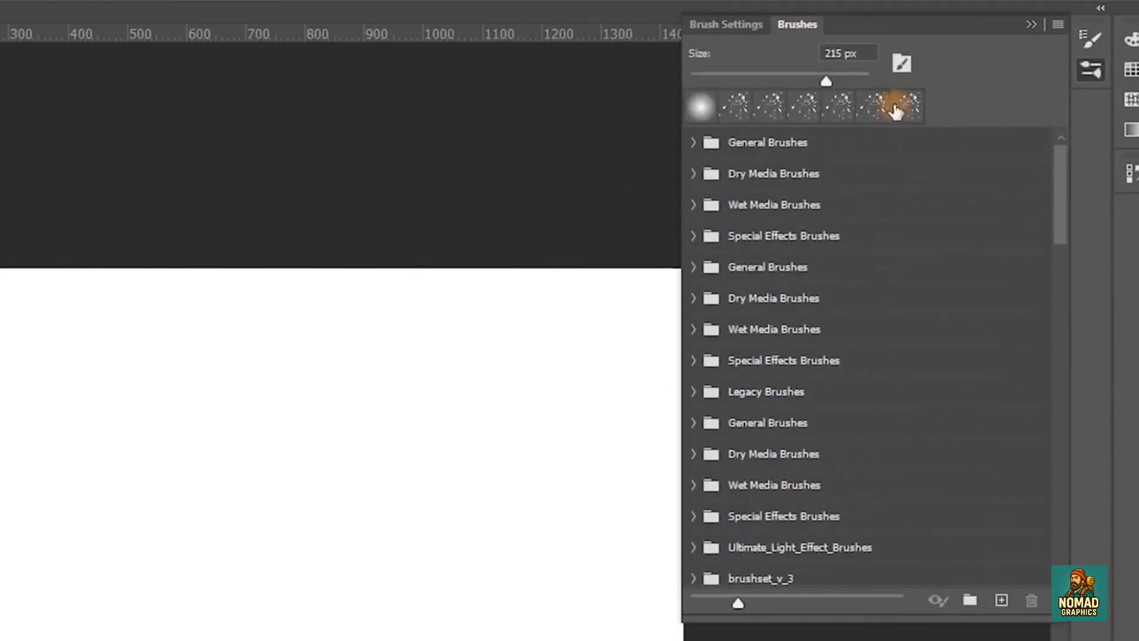
left_click(730, 26)
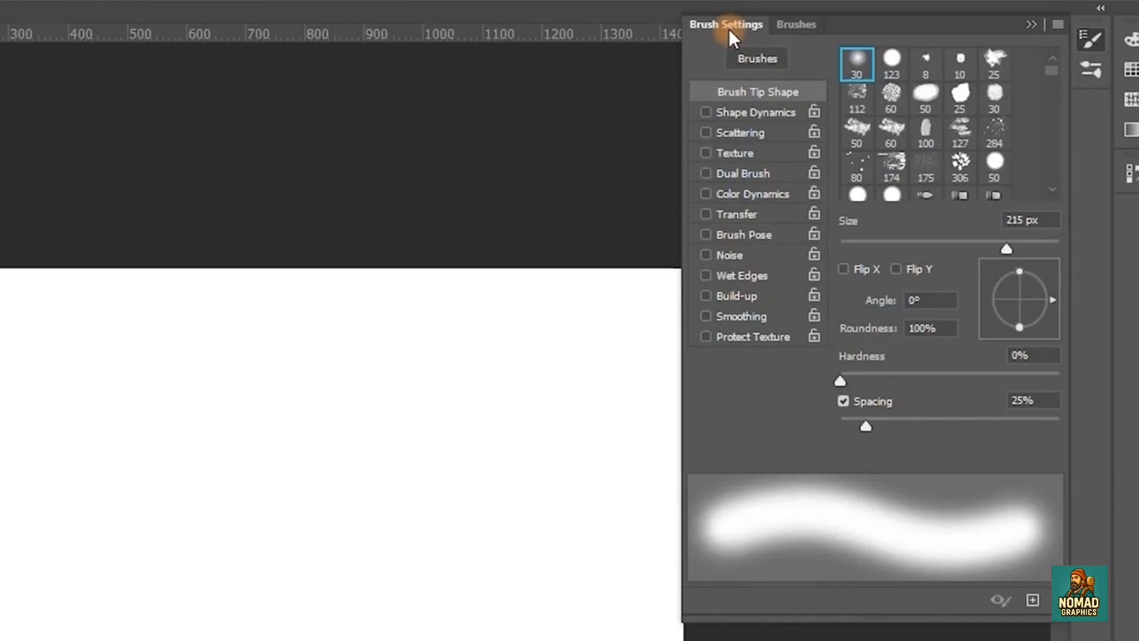
- Try the 284 px splatter brush tip with a few red stamps on the canvas, and undo them all
left_click(872, 68)
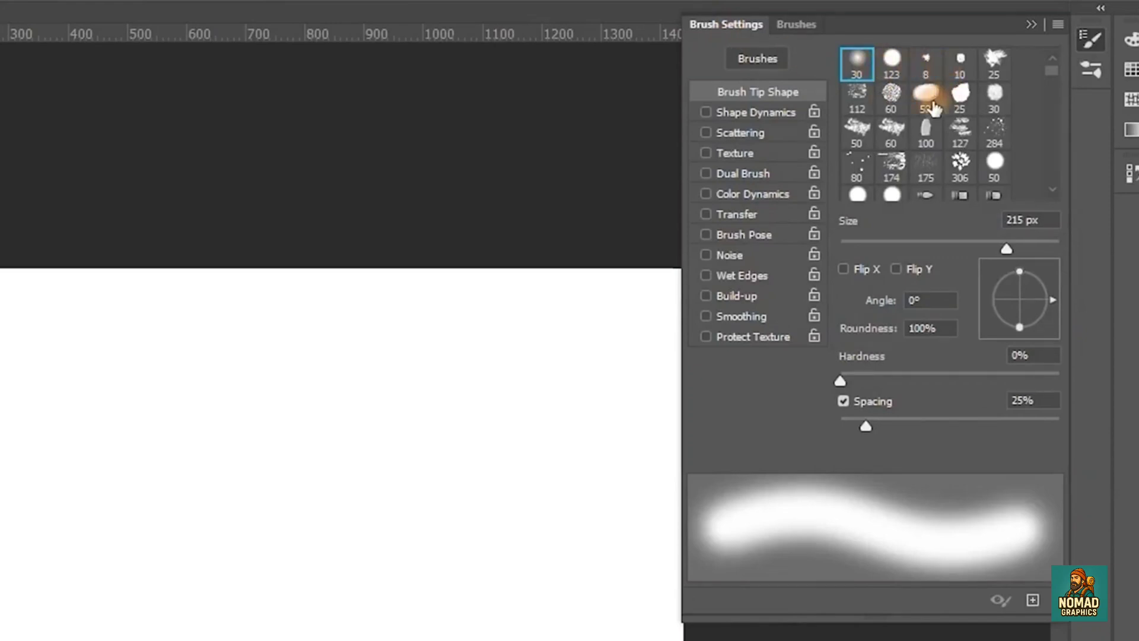
left_click(993, 140)
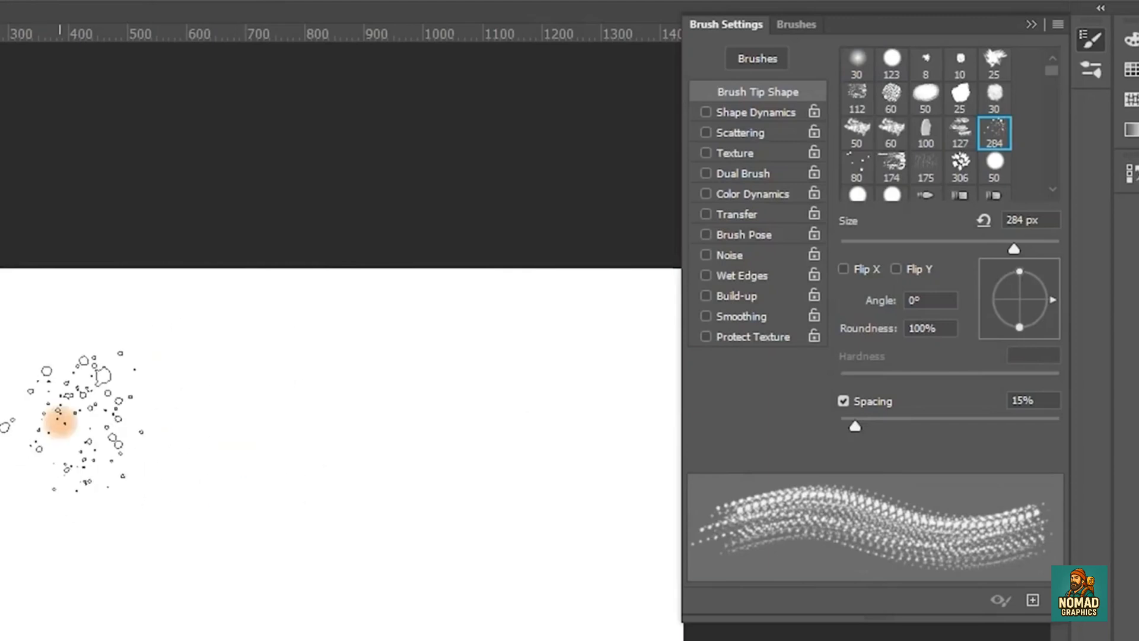
left_click(63, 419)
left_click(181, 516)
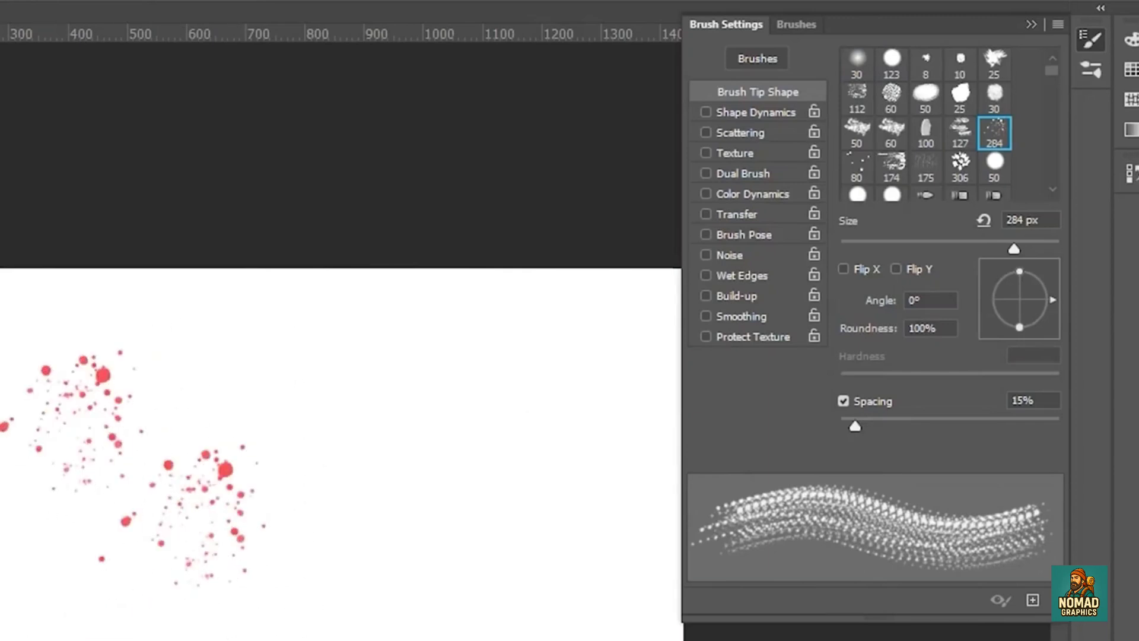
mouse_move(221, 425)
left_mouse_down()
mouse_move(285, 431)
mouse_move(308, 629)
left_mouse_up()
key("ctrl+z")
key("ctrl+z")
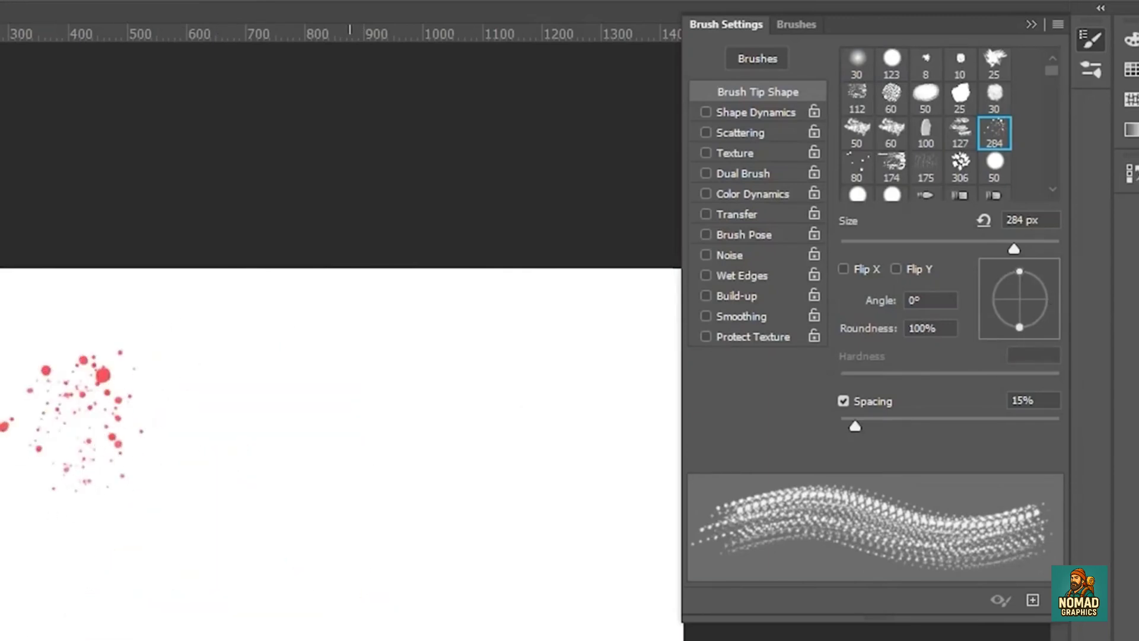
key("ctrl+z")
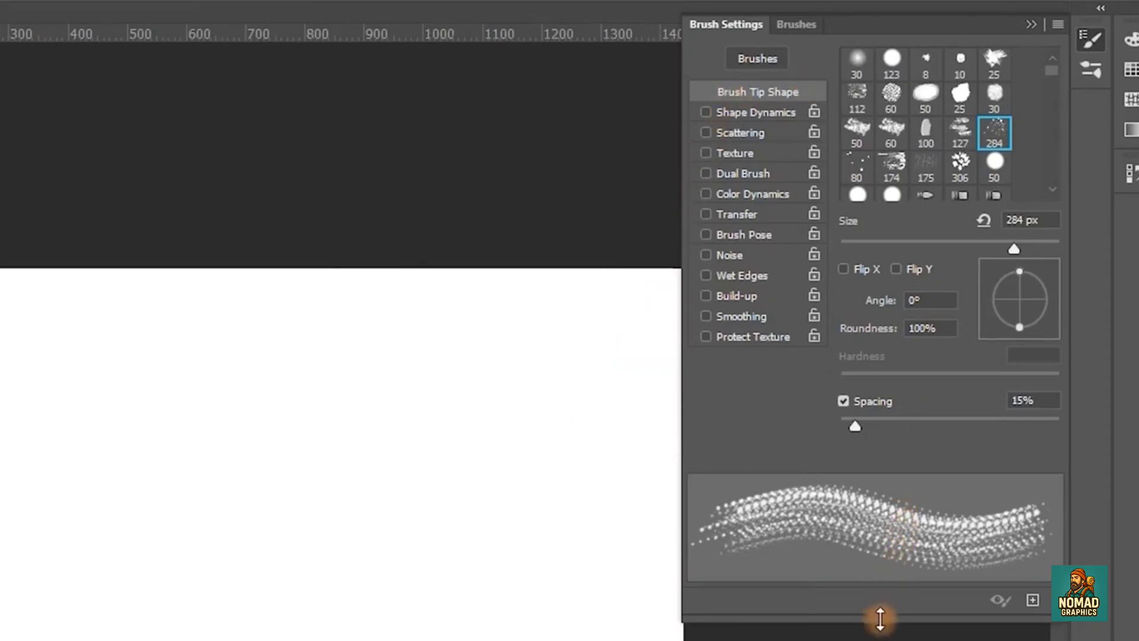
- Enlarge the Brush Settings panel to show more brush tips, and try a splatter stroke across the canvas before undoing it
left_click_drag(881, 621, 881, 640)
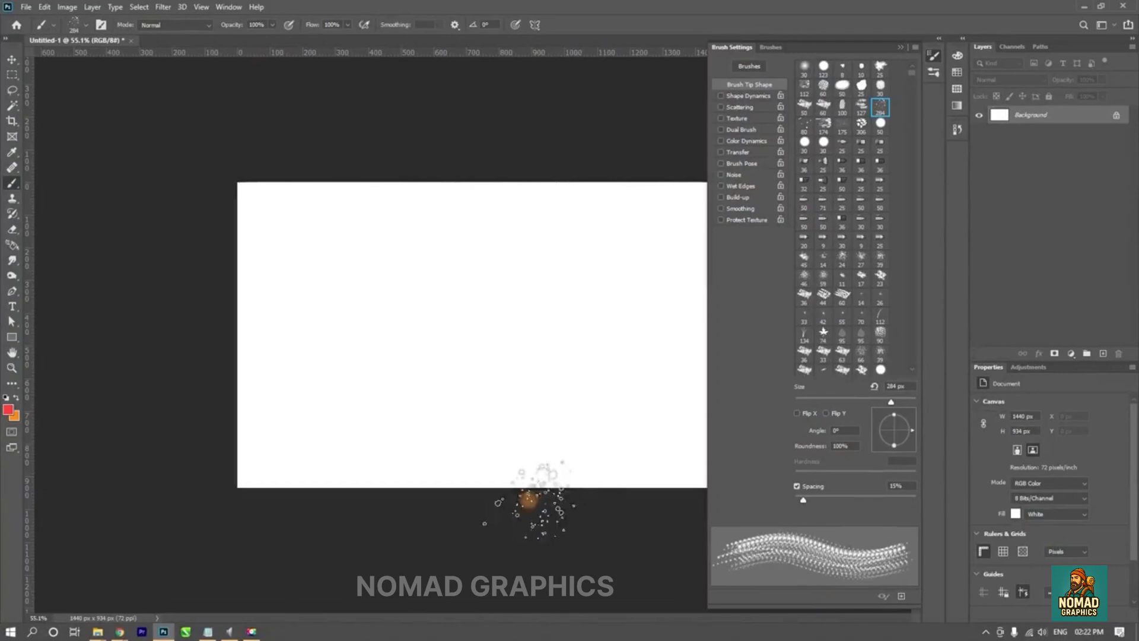
scroll(454, 416, "up", 4)
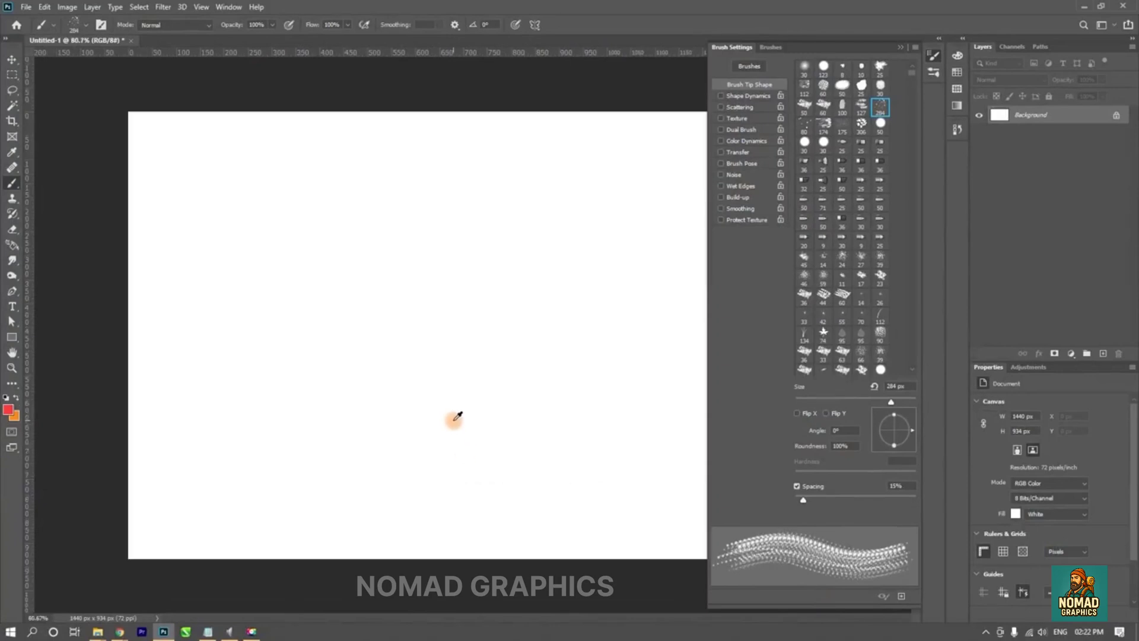
scroll(457, 414, "up", 2)
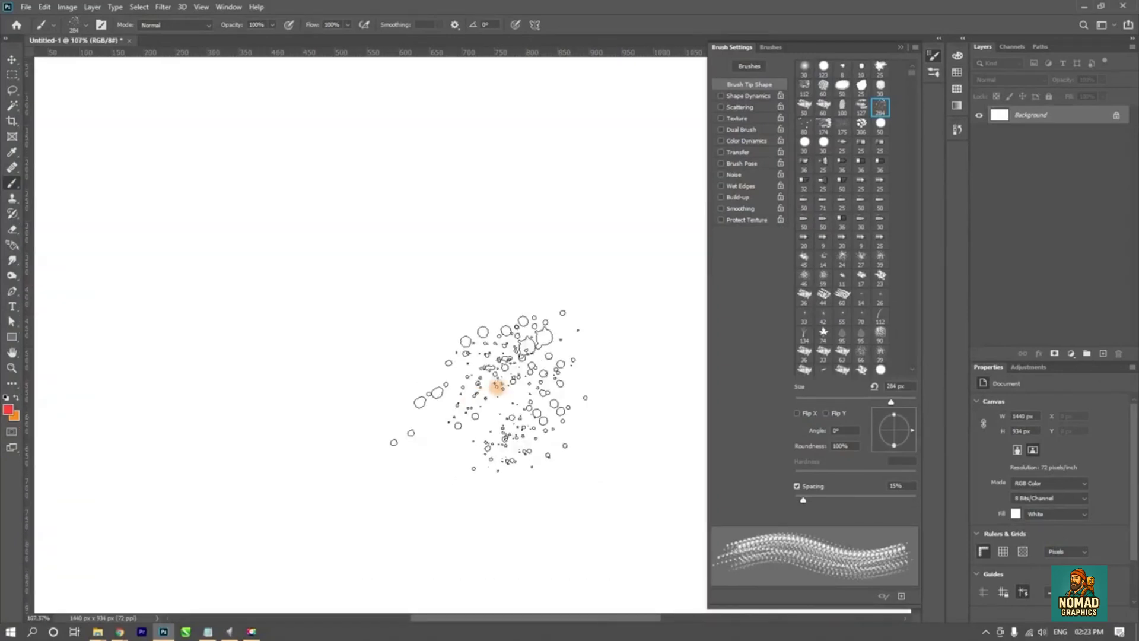
key("space")
left_click_drag(578, 352, 556, 366)
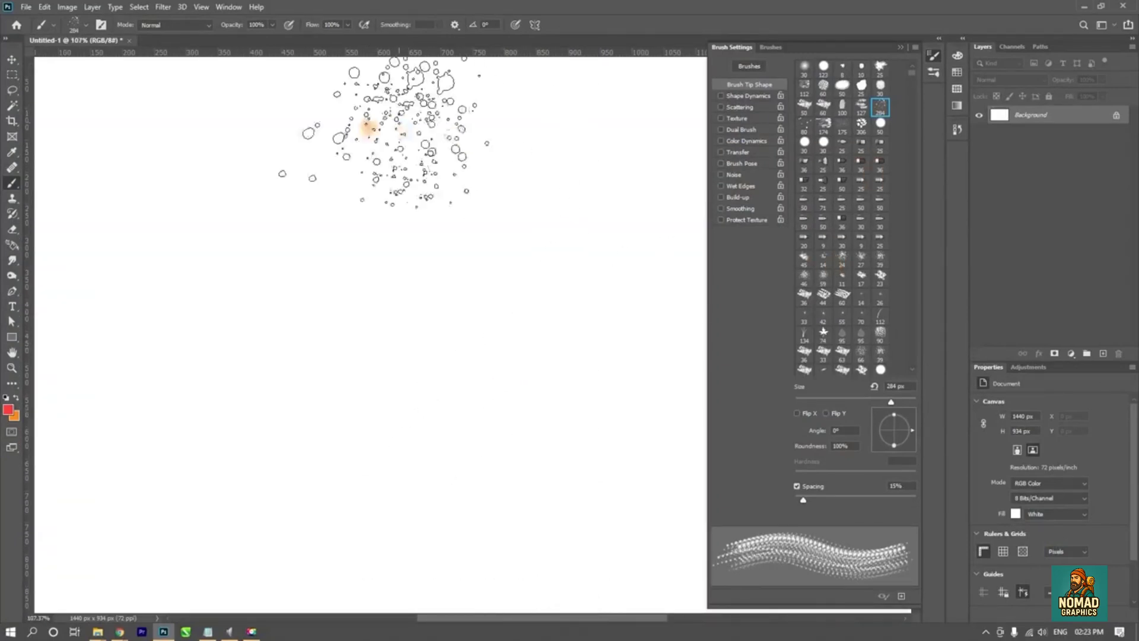
mouse_move(108, 145)
left_mouse_down()
mouse_move(271, 160)
mouse_move(525, 158)
left_mouse_up()
key("ctrl+z")
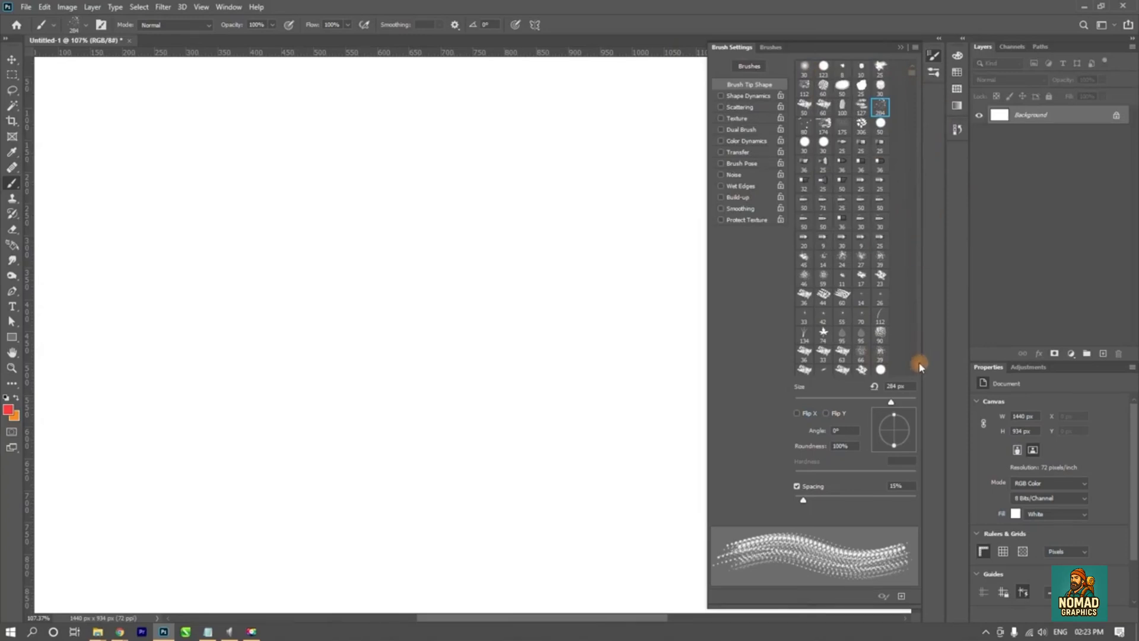
- Try the snowflake brush tip at 199 px with a stamp and a continuous stroke, and undo both
scroll(919, 366, "down", 7)
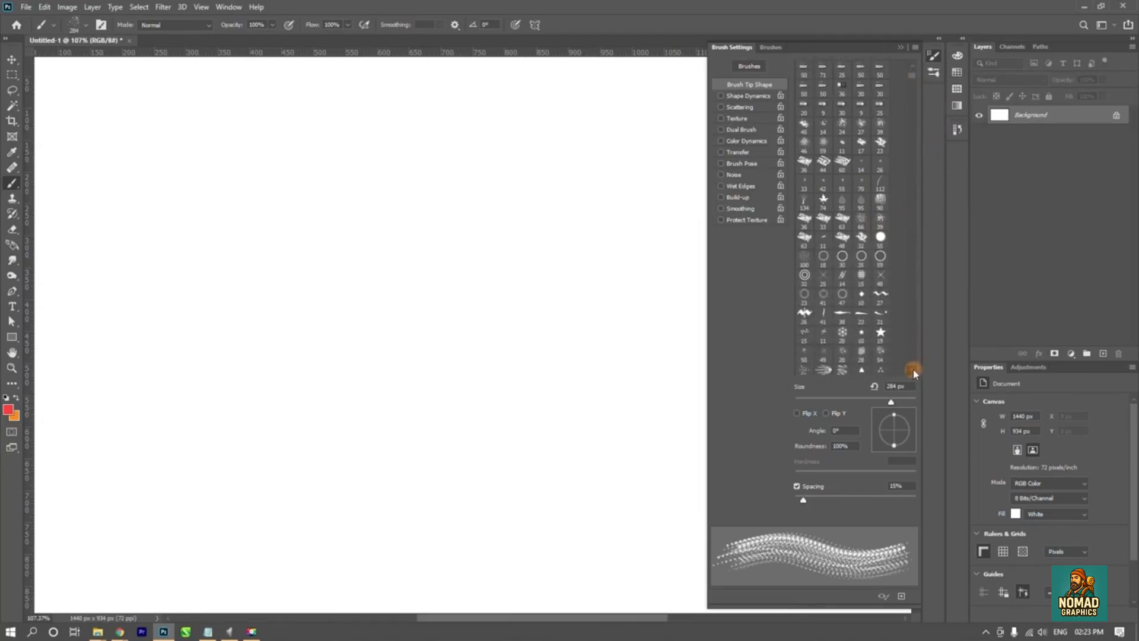
scroll(914, 372, "down", 8)
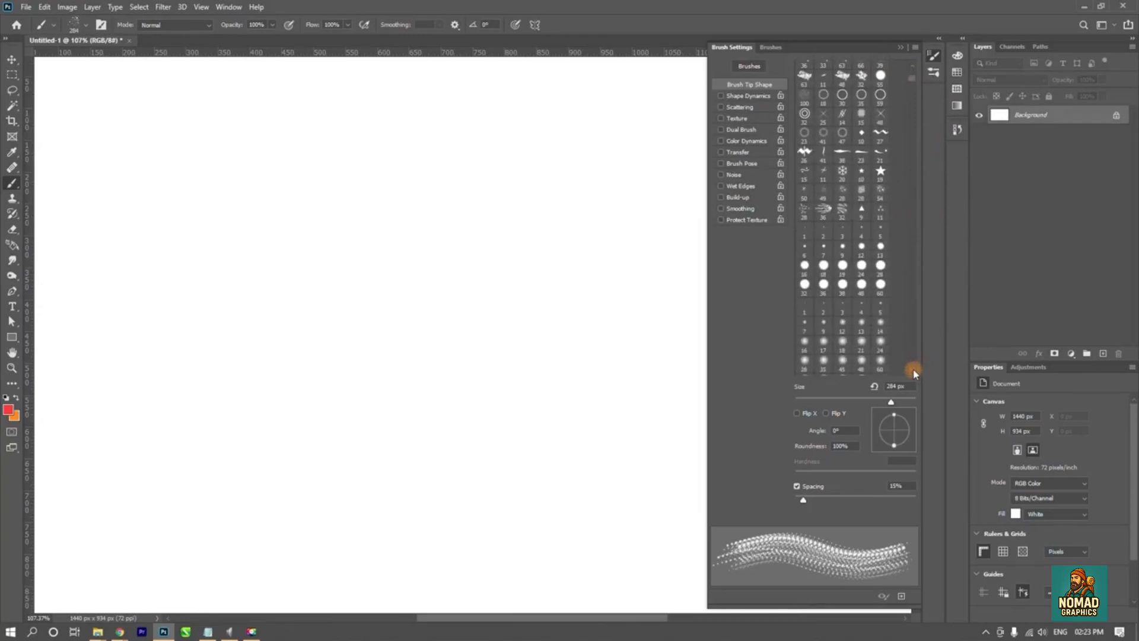
left_click(843, 173)
left_click_drag(366, 278, 436, 287)
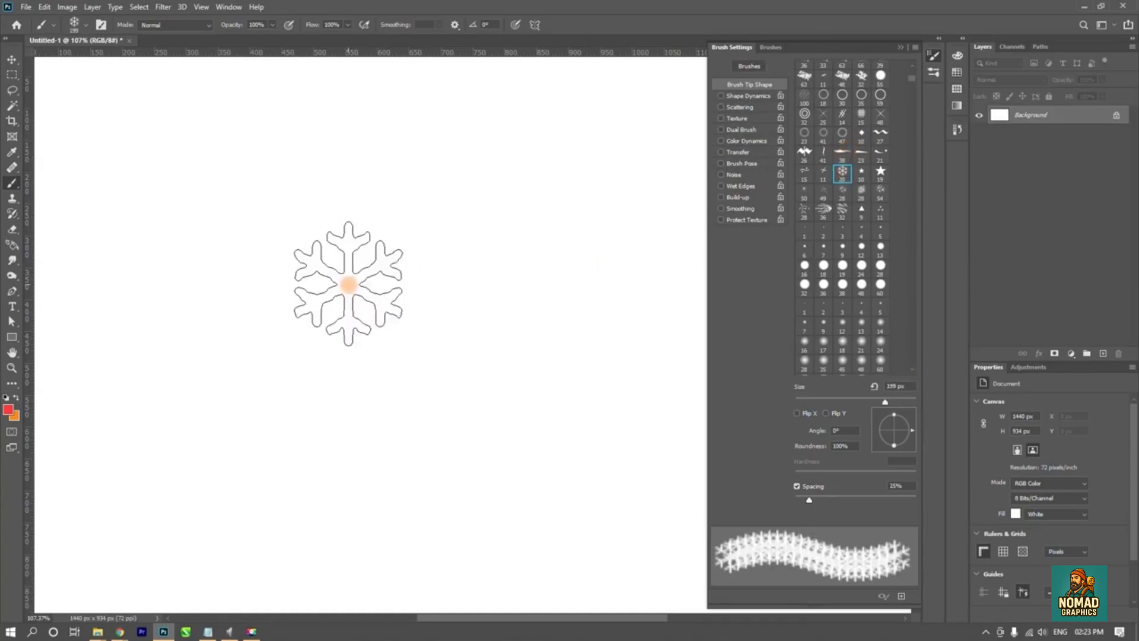
left_click(348, 284)
mouse_move(366, 278)
left_mouse_down()
mouse_move(387, 257)
mouse_move(476, 460)
left_mouse_up()
key("ctrl+z")
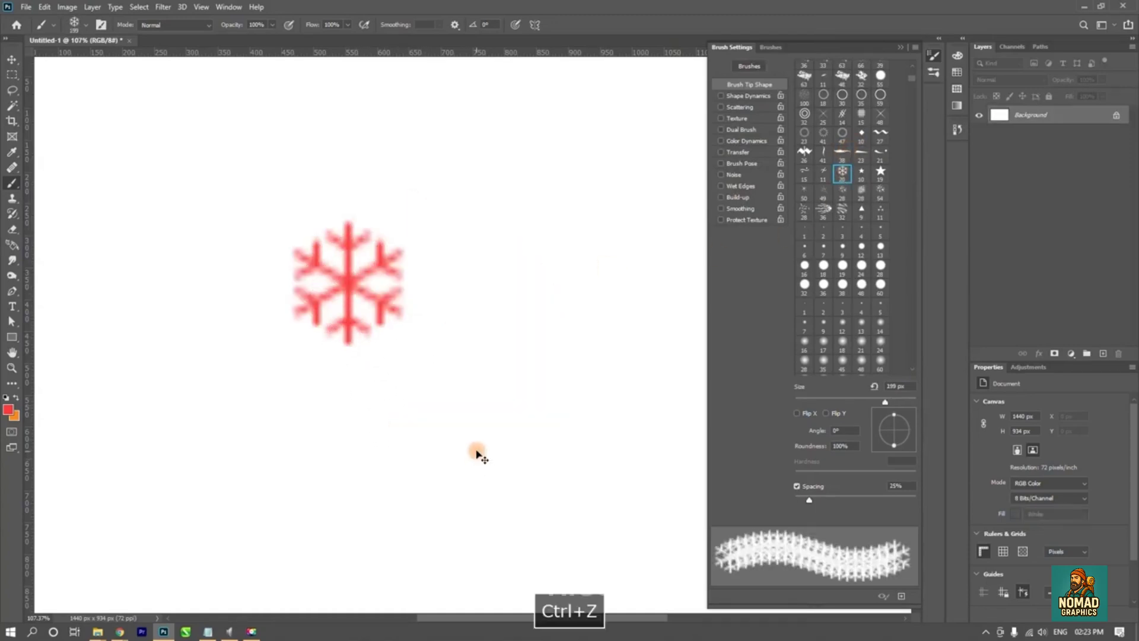
key("ctrl+z")
- Reduce the snowflake brush to 32 px, try several separate stamps and a stroke, and undo them all
mouse_move(393, 279)
left_mouse_down()
mouse_move(321, 283)
mouse_move(332, 282)
left_mouse_up()
left_click(386, 273)
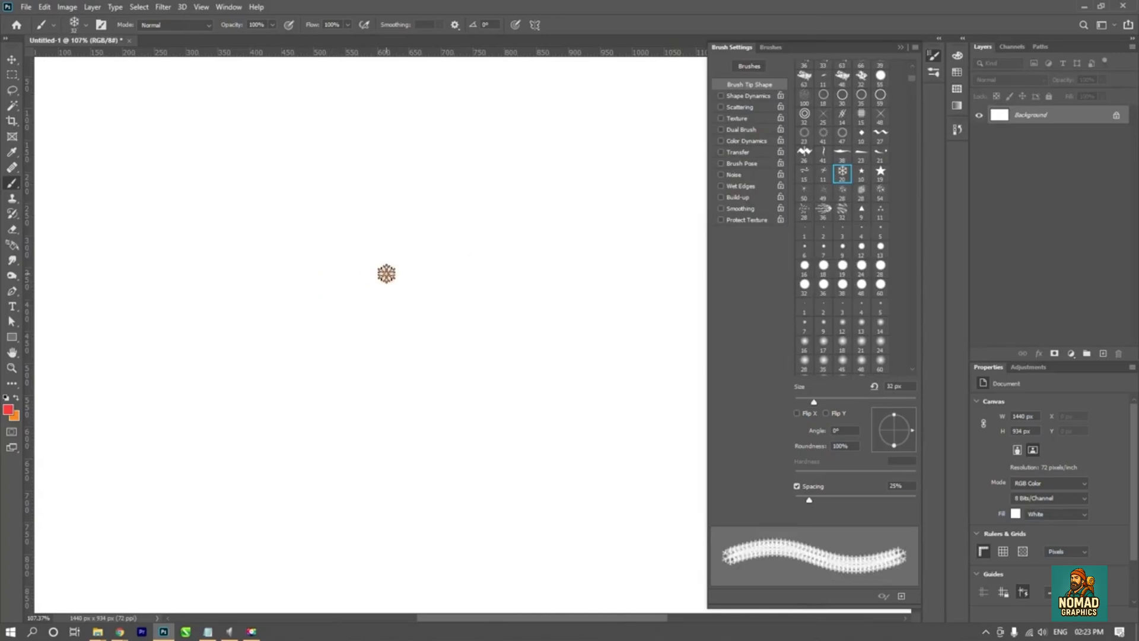
left_click(359, 340)
left_click(338, 306)
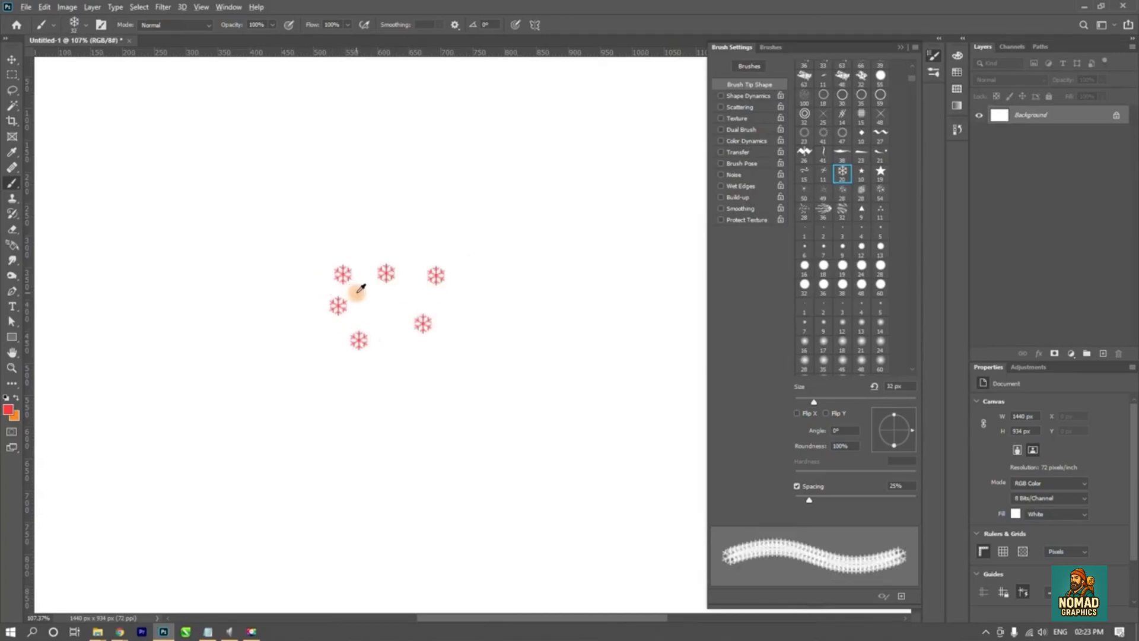
mouse_move(396, 309)
left_mouse_down()
mouse_move(540, 311)
mouse_move(546, 413)
left_mouse_up()
key("ctrl+z")
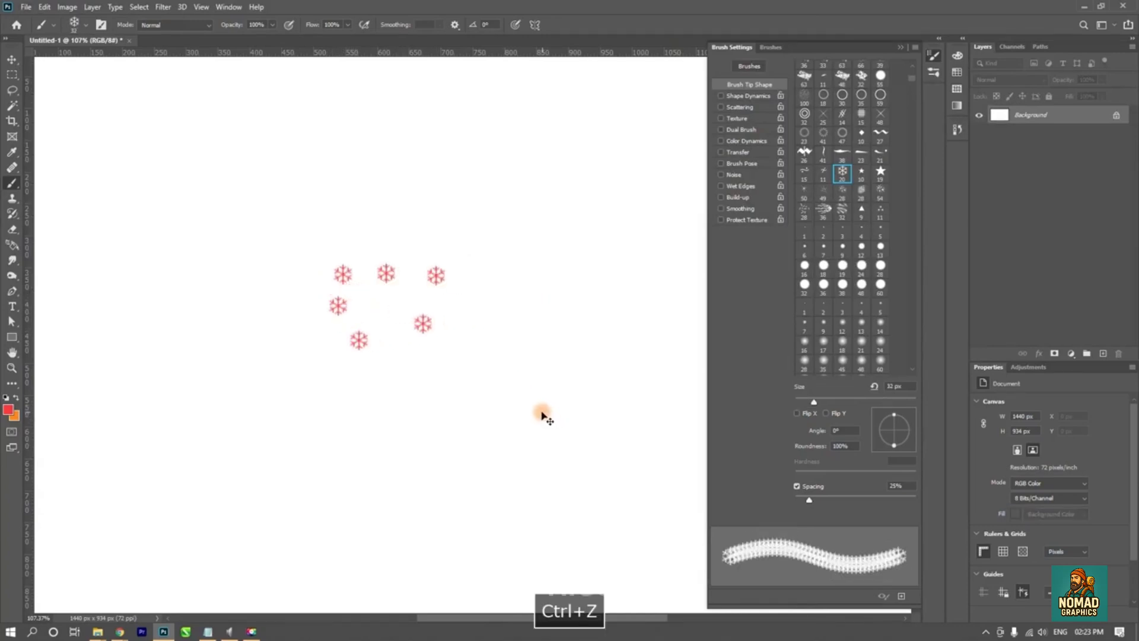
key("ctrl+z")
key("ctrl+z")
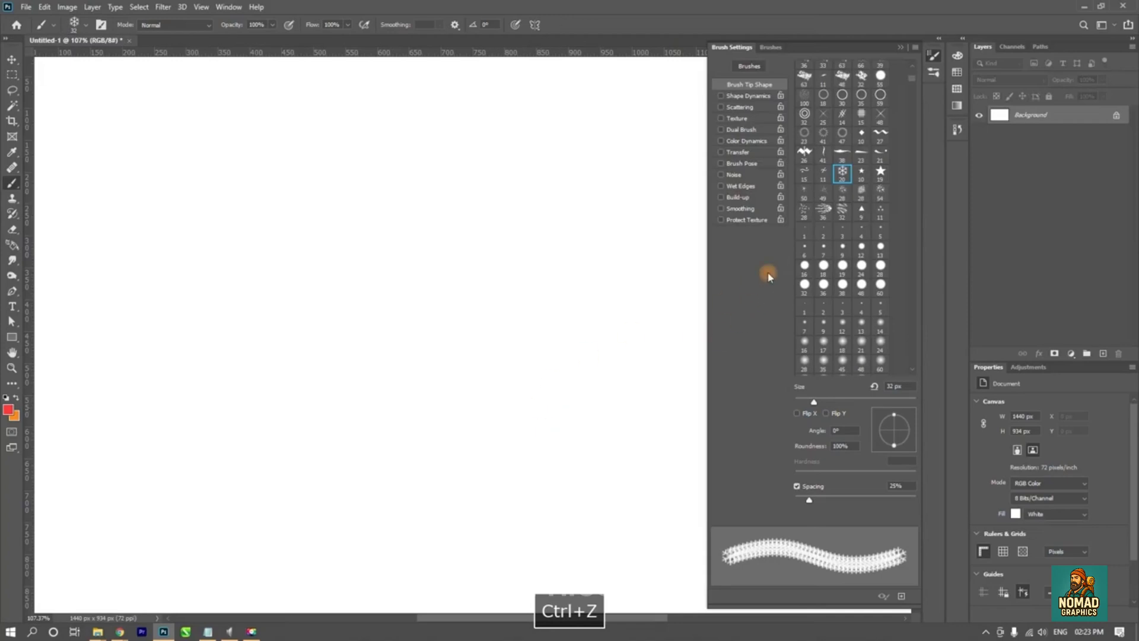
- Try the 54 px textured brush tip on the canvas, and undo the mark
scroll(840, 215, "down", 10)
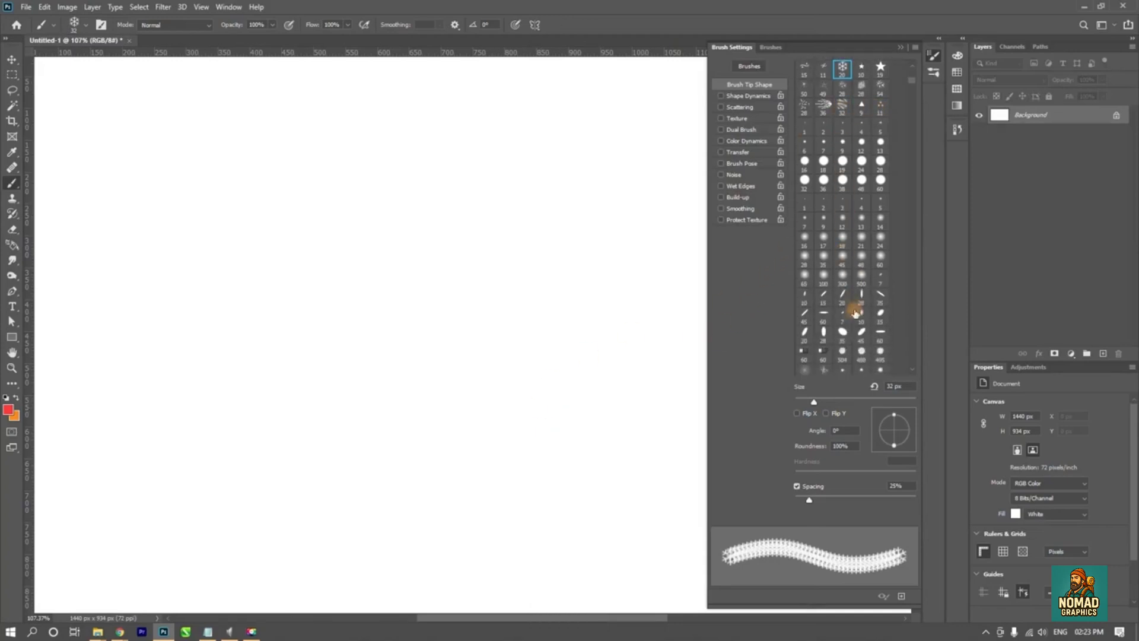
scroll(857, 305, "down", 6)
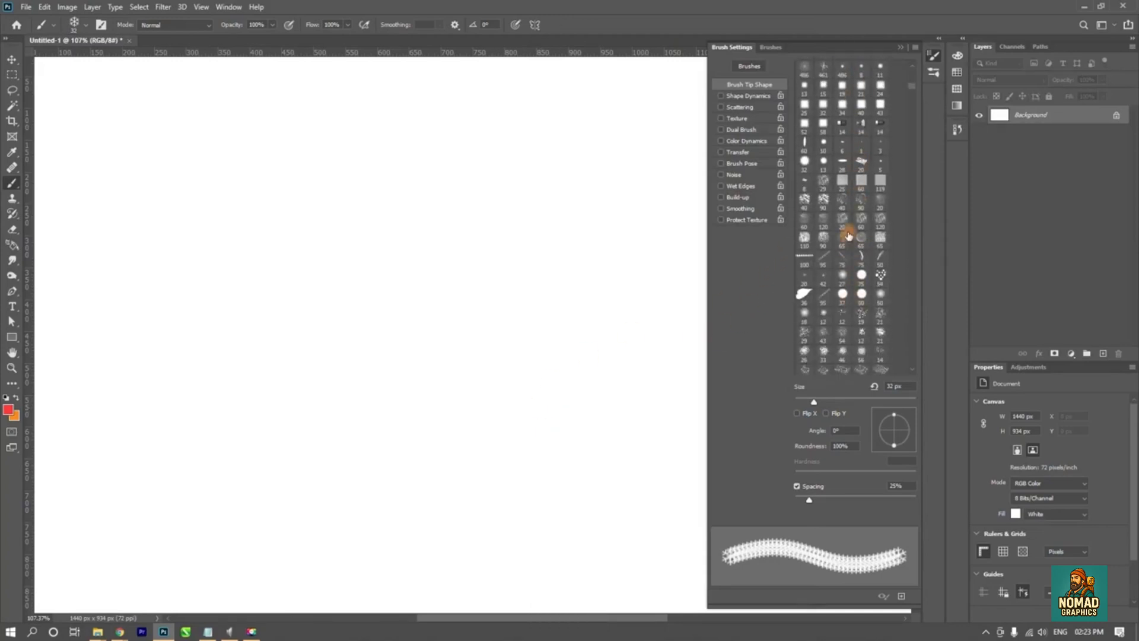
left_click(880, 274)
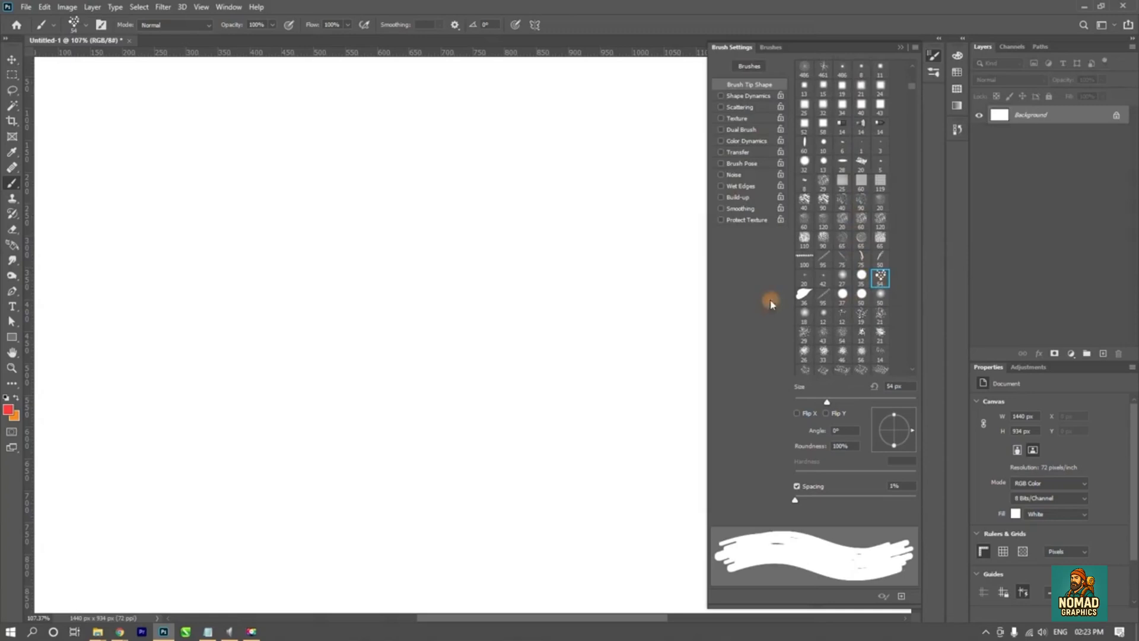
left_click(353, 302)
key("ctrl+z")
- Try the 36 px leaf-shaped brush tip on the canvas, and undo the mark
left_click(804, 294)
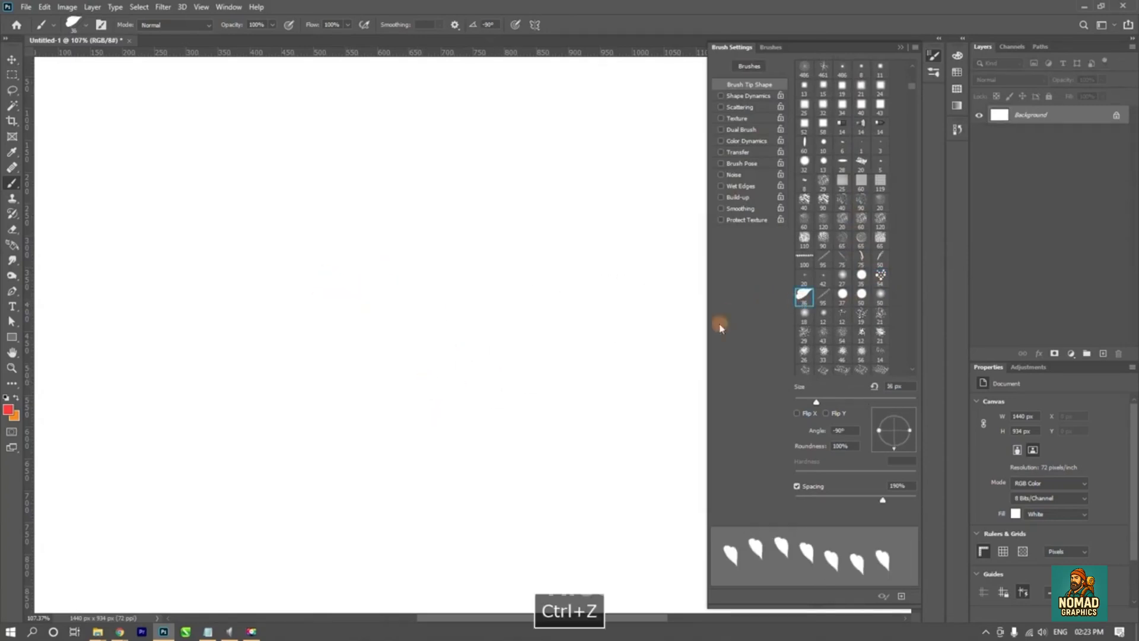
left_click(356, 313)
key("ctrl+z")
- Try the rough bristle brush tip at 269 px with broad red strokes on the canvas, and undo them
scroll(826, 330, "down", 3)
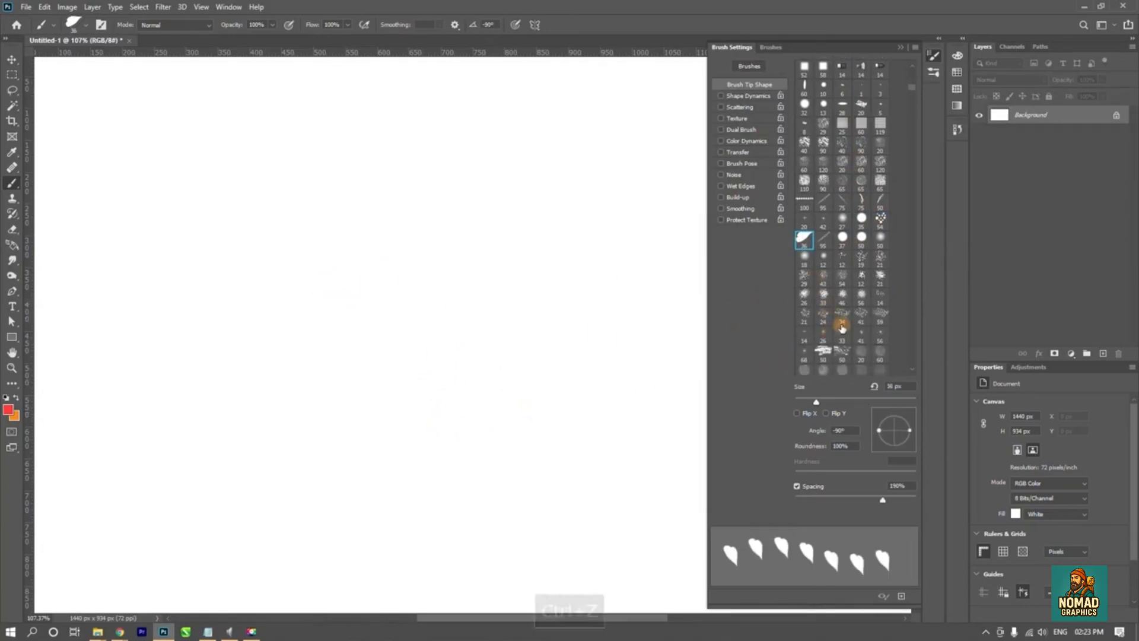
left_click(842, 316)
left_click_drag(368, 305, 454, 305)
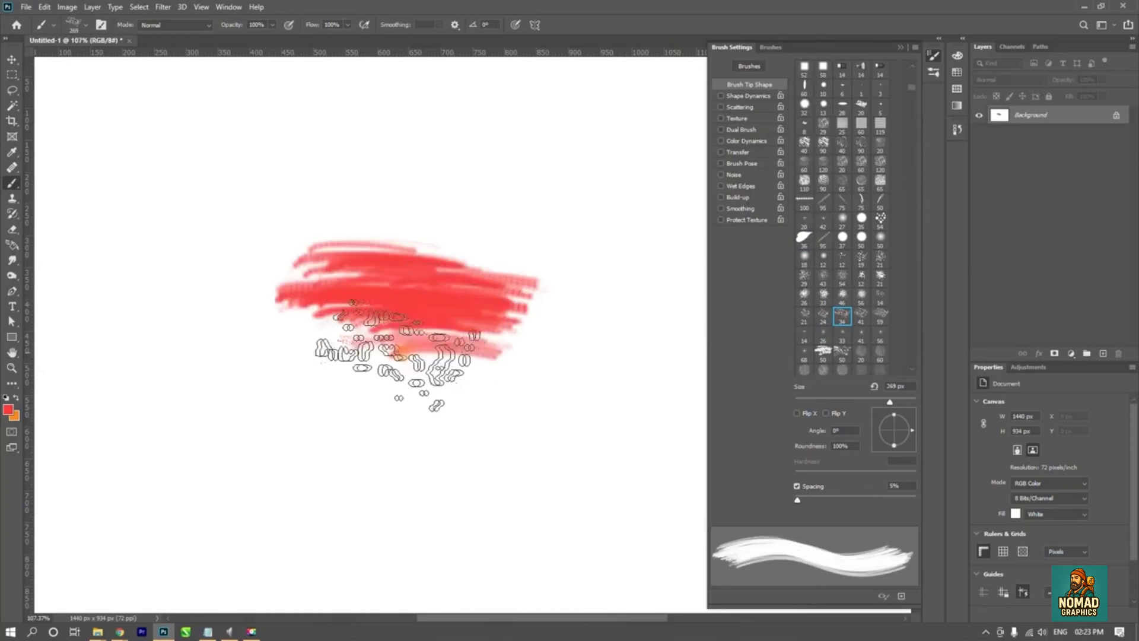
mouse_move(399, 360)
left_mouse_down()
mouse_move(368, 448)
mouse_move(522, 552)
left_mouse_up()
key("ctrl+z")
key("ctrl+z")
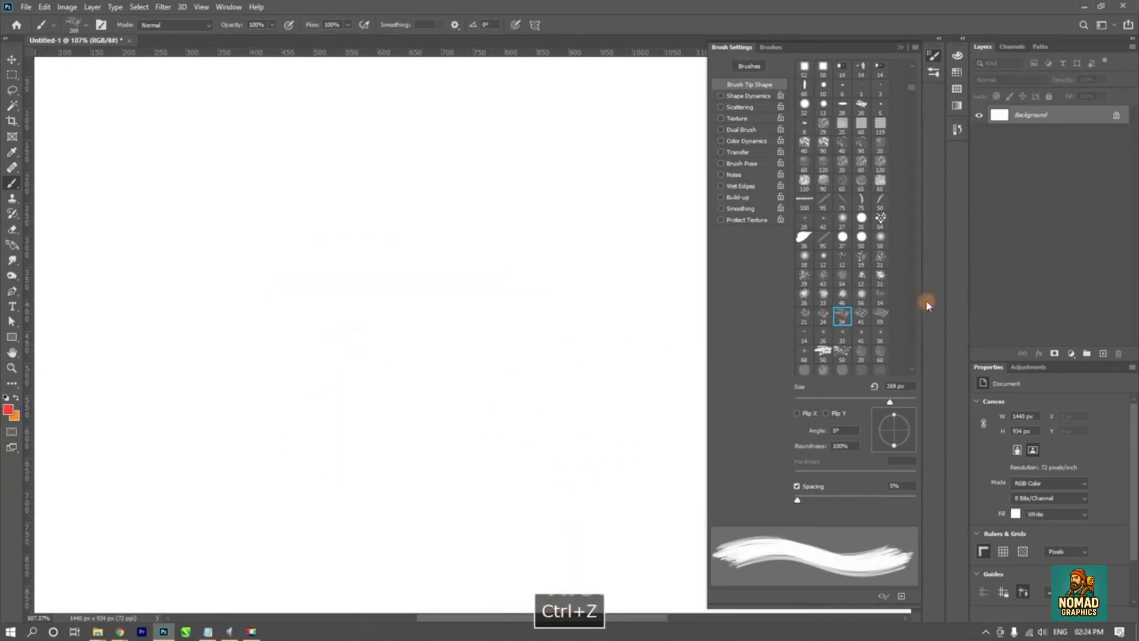
- Reselect the 284 px splatter brush tip, test it with a mark on the canvas, and undo the mark
scroll(870, 296, "up", 10)
scroll(870, 288, "up", 15)
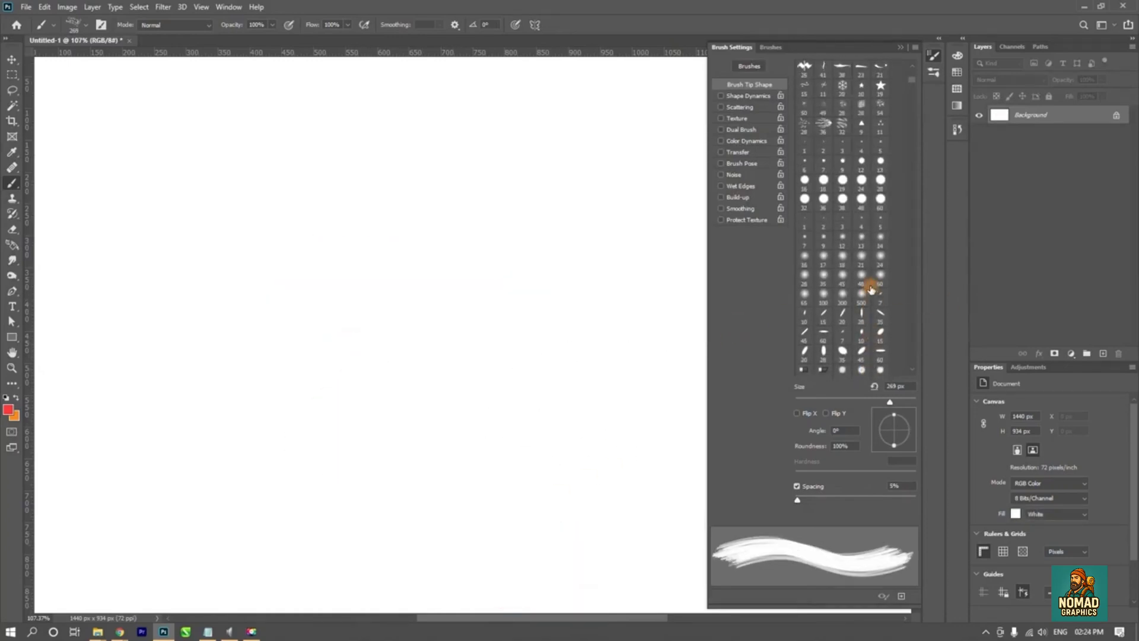
scroll(870, 284, "up", 10)
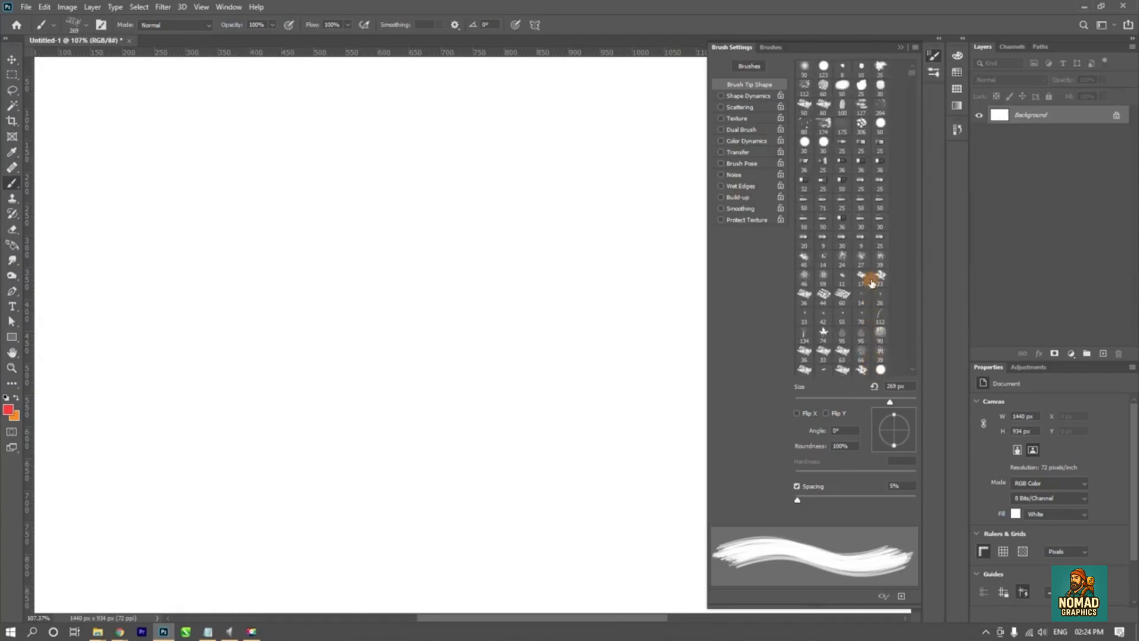
left_click(877, 107)
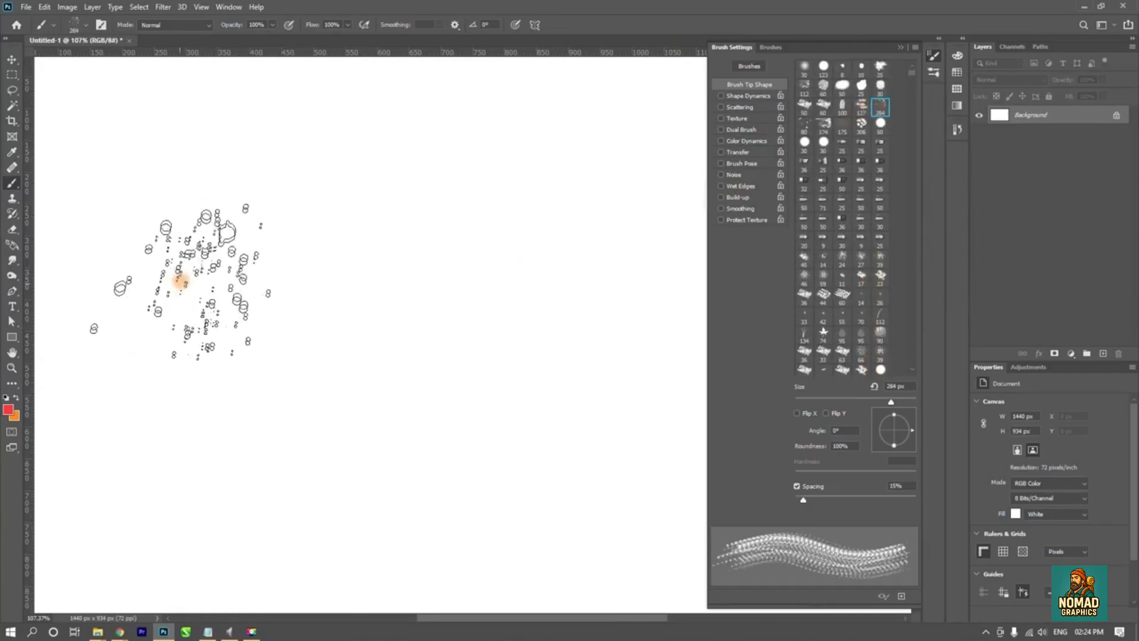
left_click(205, 267)
key("ctrl+z")
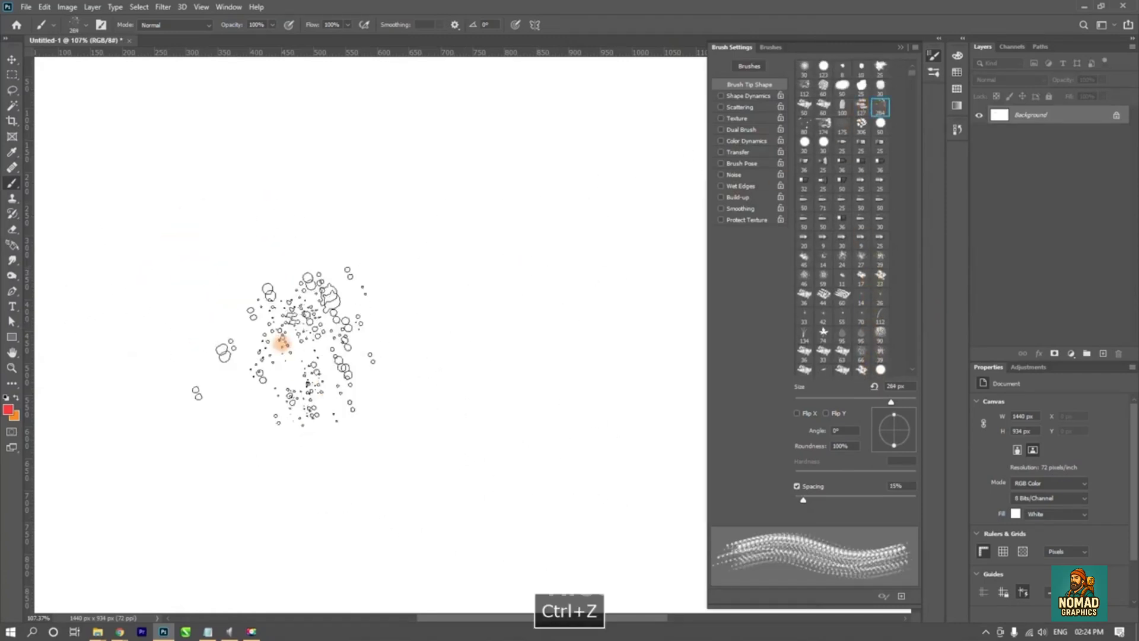
- Stamp a normal splatter mark near the upper left of the canvas, enable Flip X, and stamp a horizontally mirrored mark beside it
left_click(266, 196)
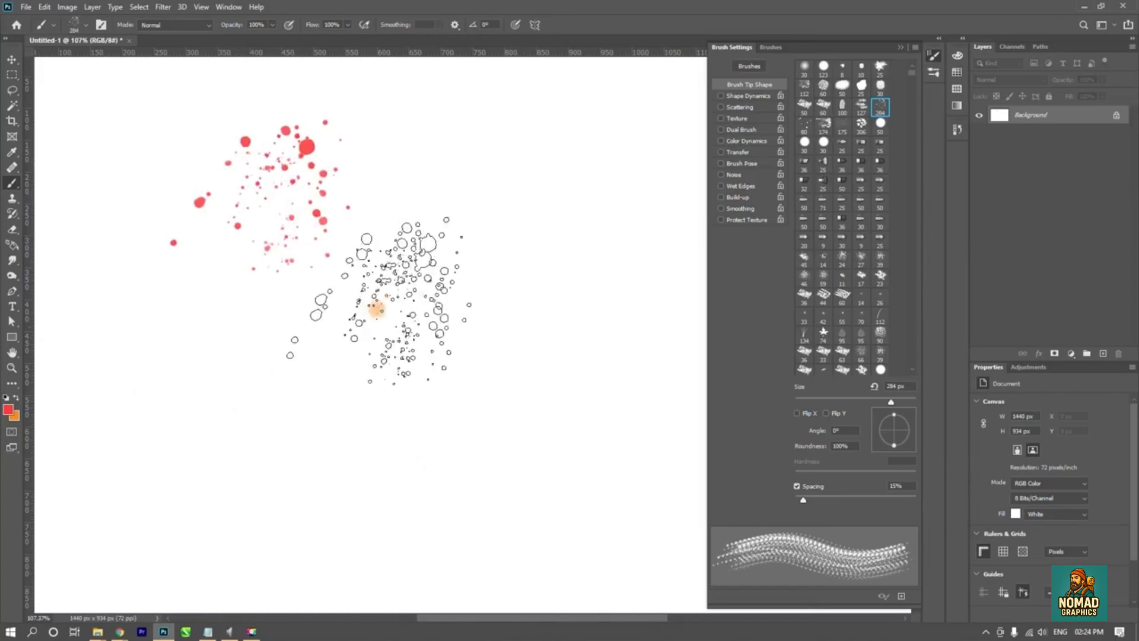
key("ctrl+z")
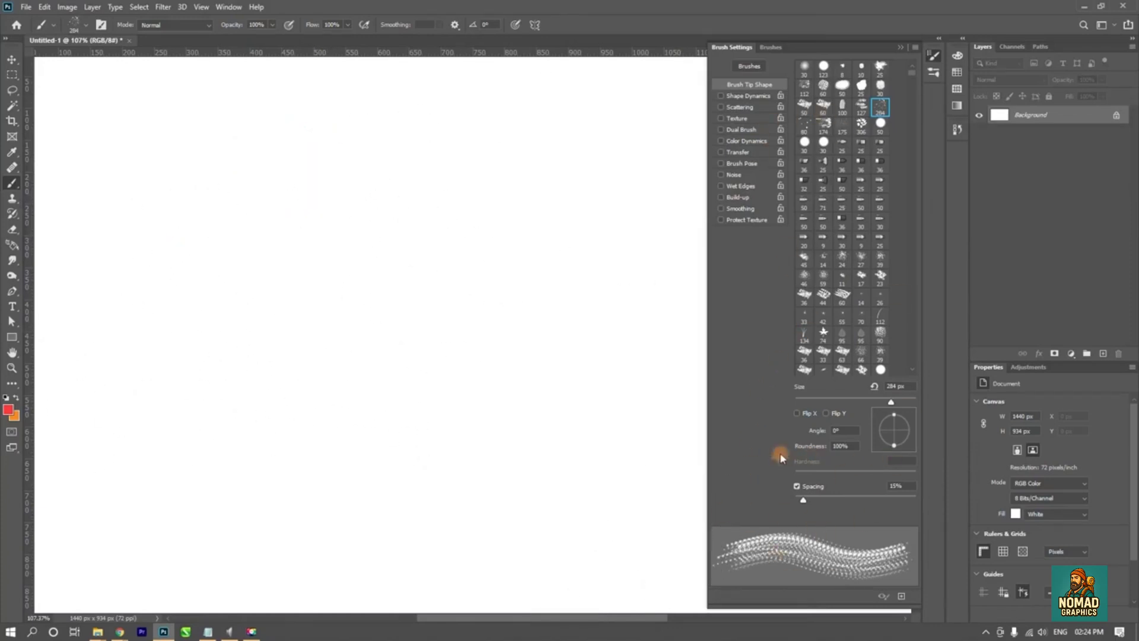
left_click(217, 193)
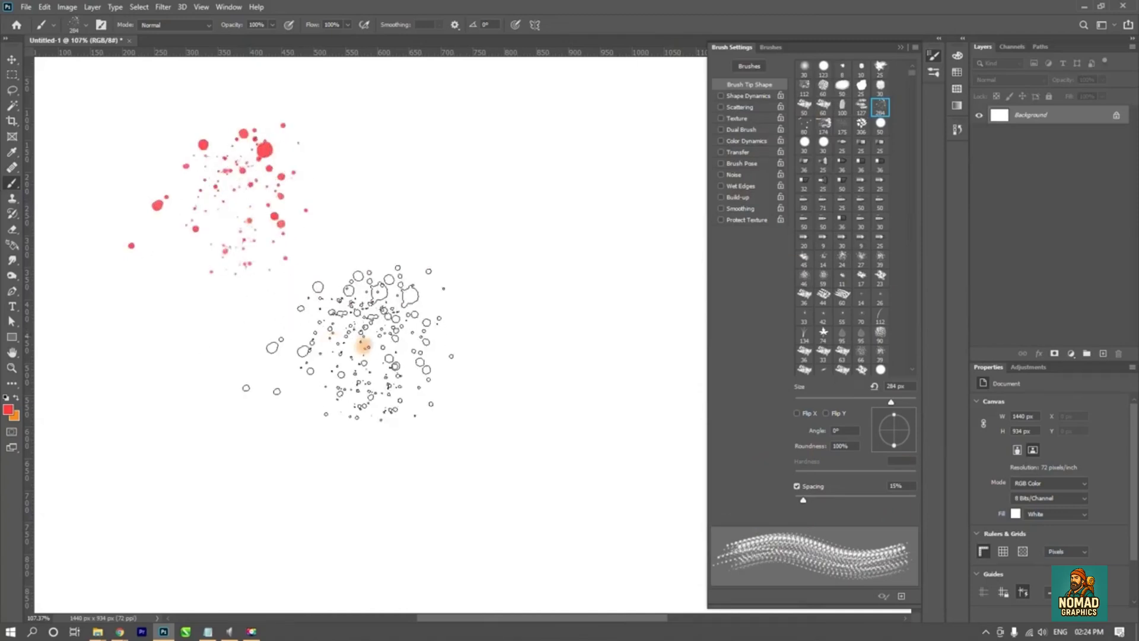
left_click(797, 414)
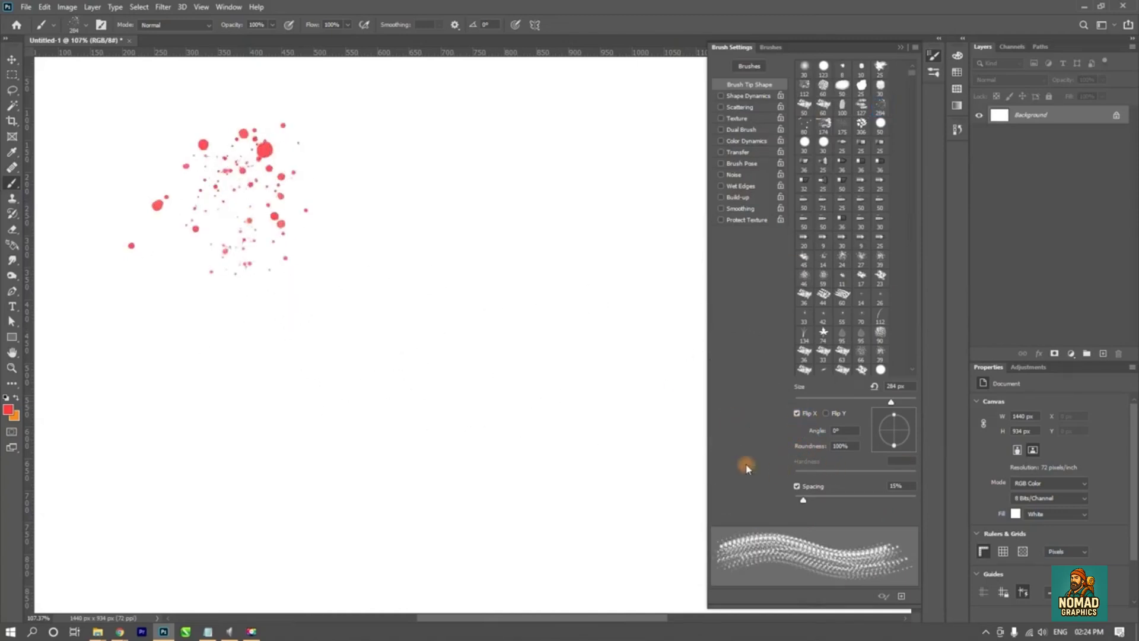
left_click(425, 201)
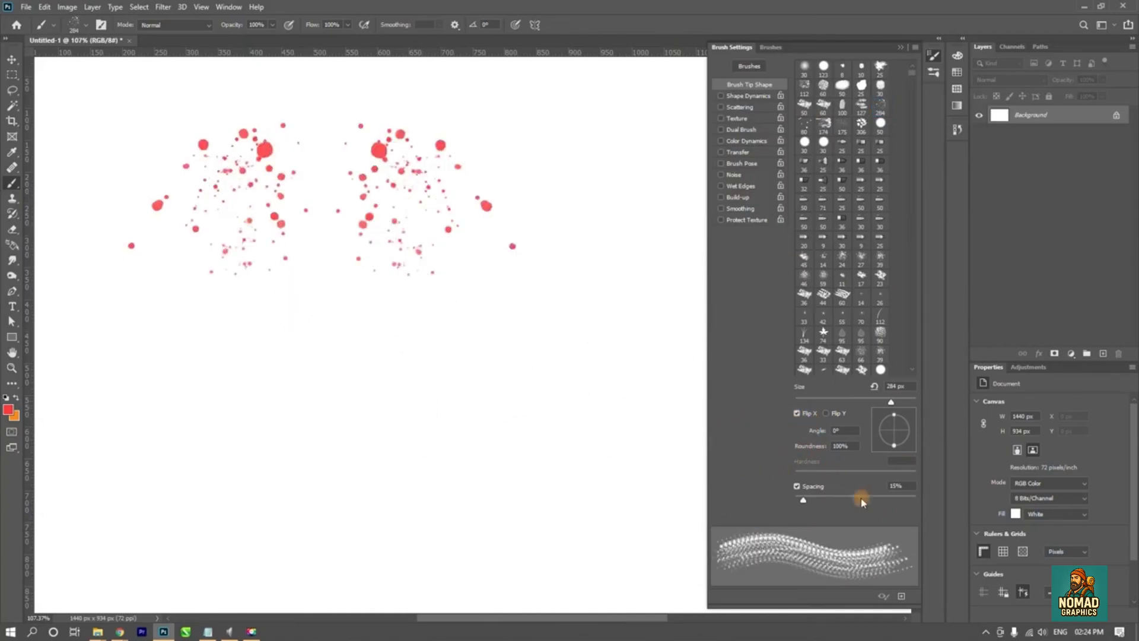
- Stamp a mark below the mirrored one with Flip X and Flip Y enabled, and one below the first with only Flip Y
left_click(826, 414)
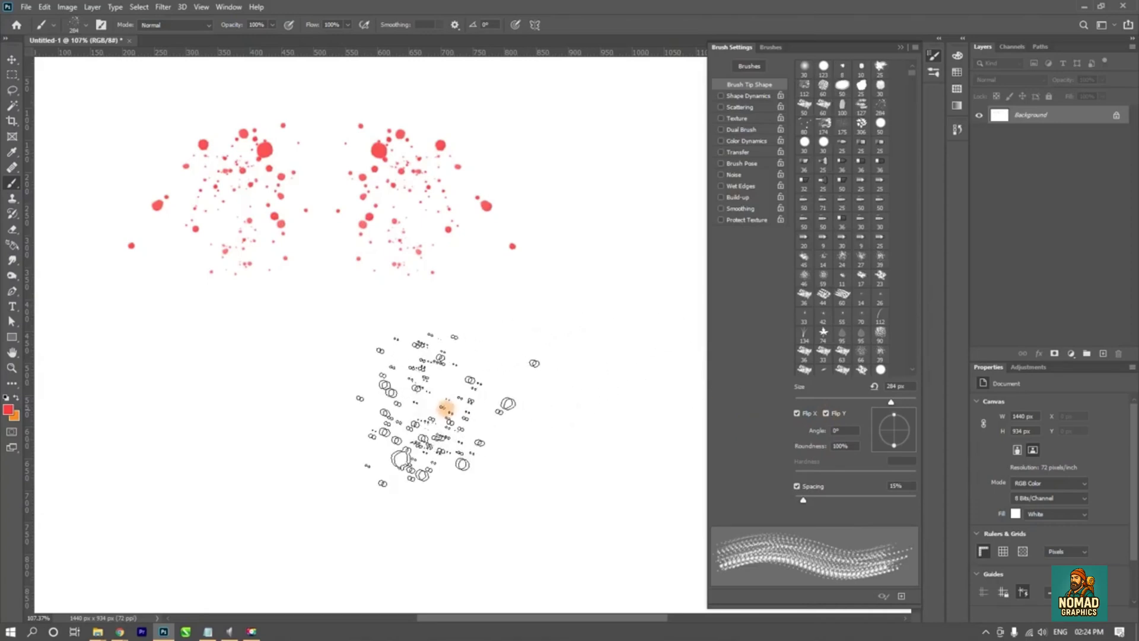
left_click(427, 392)
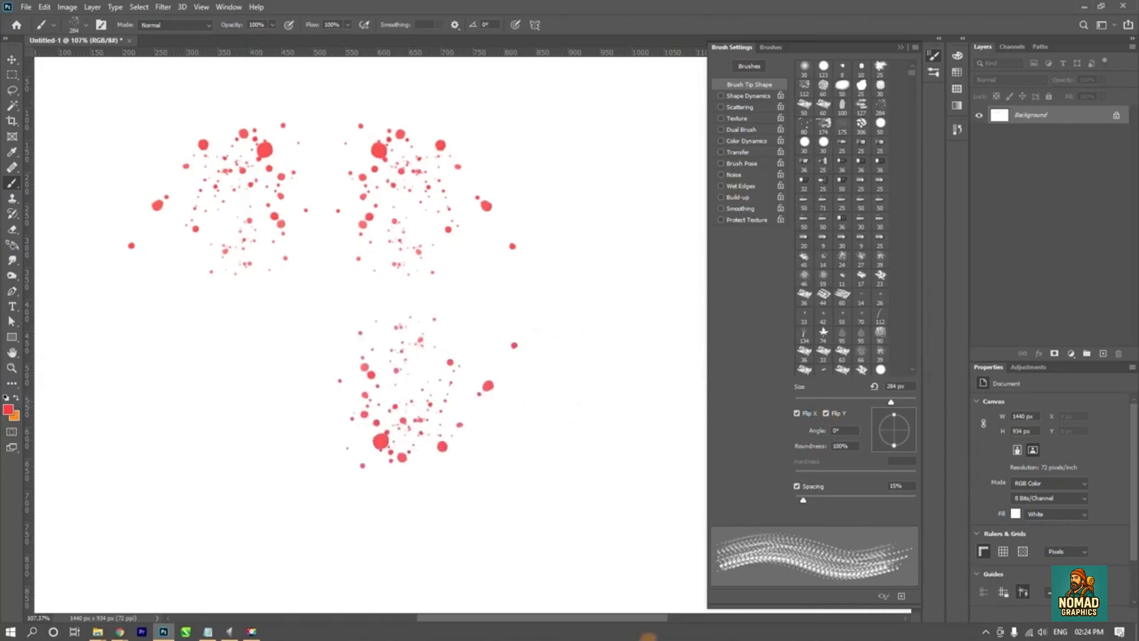
left_click(797, 413)
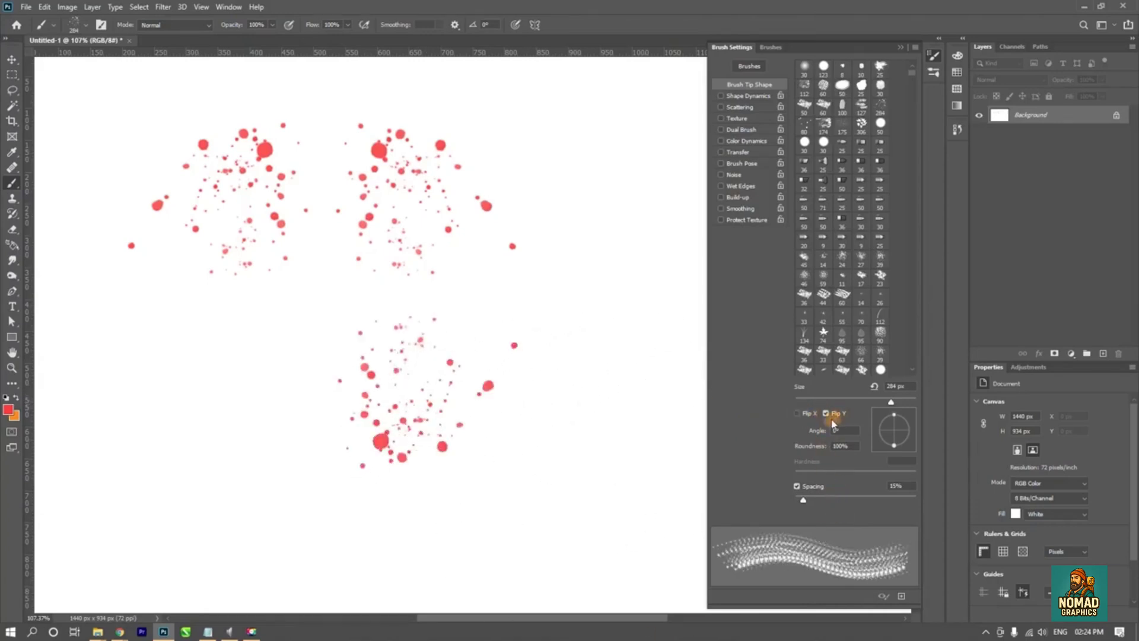
left_click(207, 398)
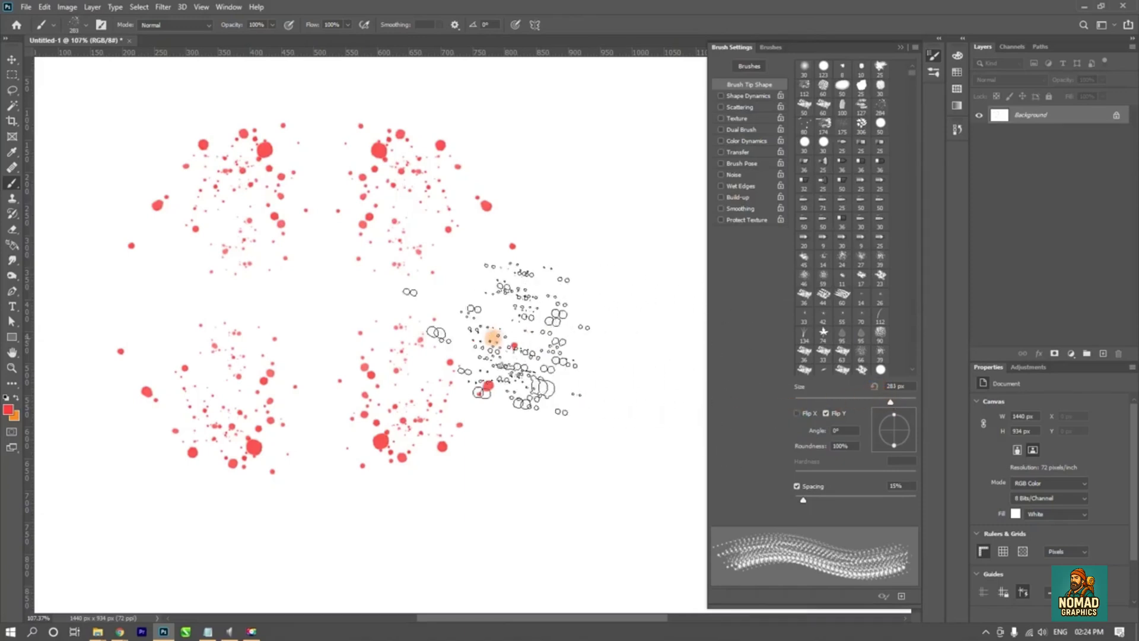
- Turn off Flip Y for the splatter tip and undo all the splatter marks on the canvas
left_click(548, 321)
key("ctrl+z")
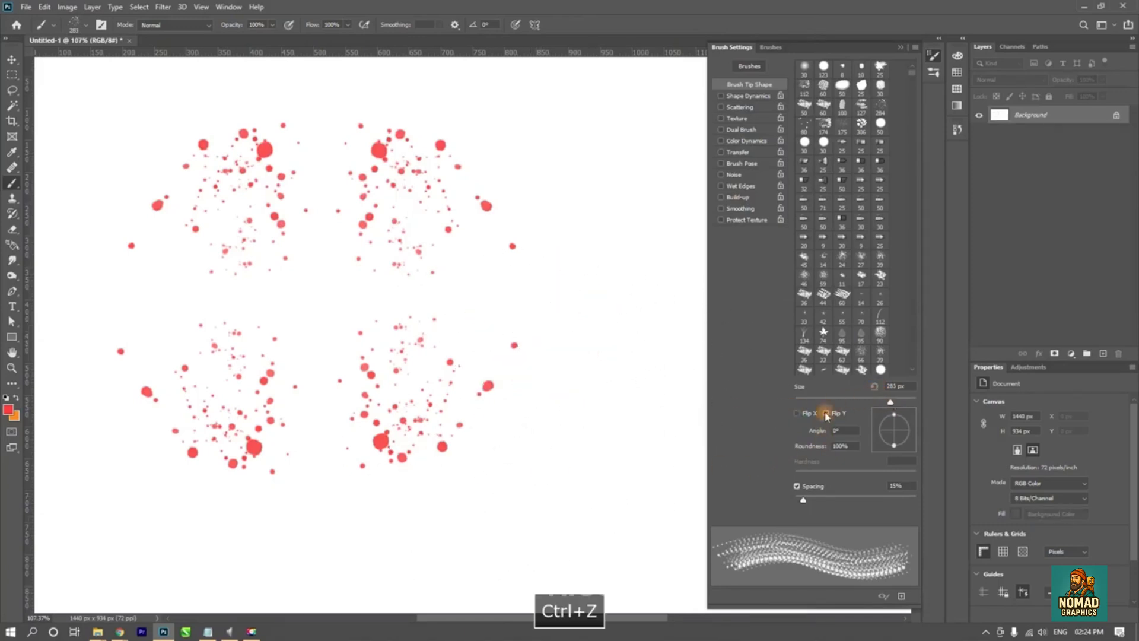
left_click(826, 414)
key("ctrl+z")
key("ctrl+z")
key("ctrl+z")
key("ctrl+z")
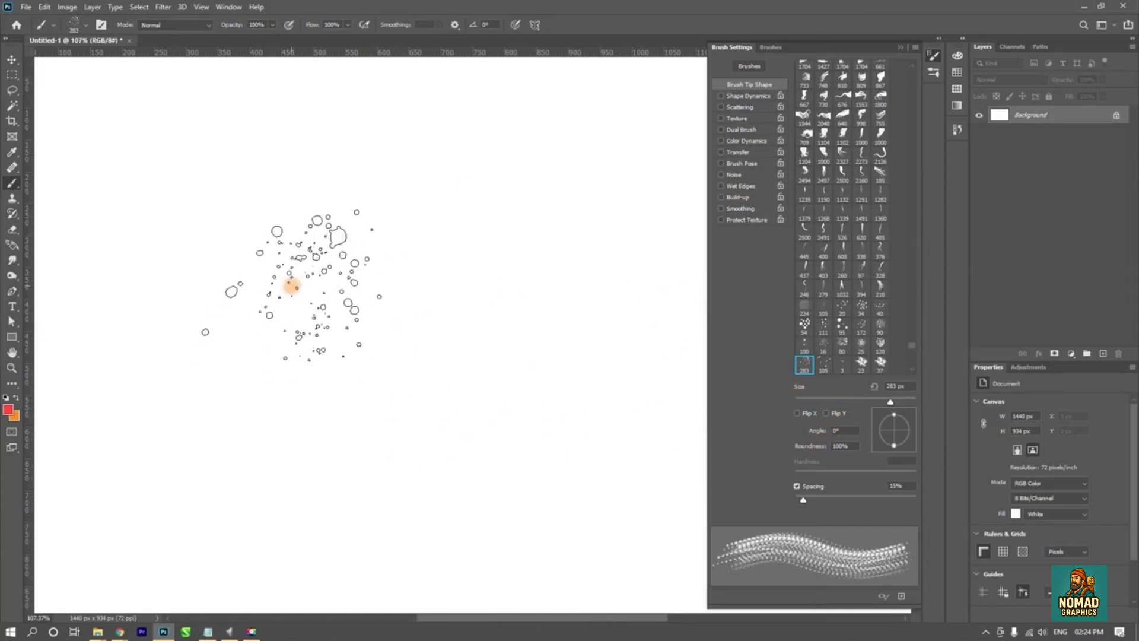
- Compare splatter marks stamped before and after rotating the tip to 34°, undo both marks, and reset the angle to 0°
left_click(176, 197)
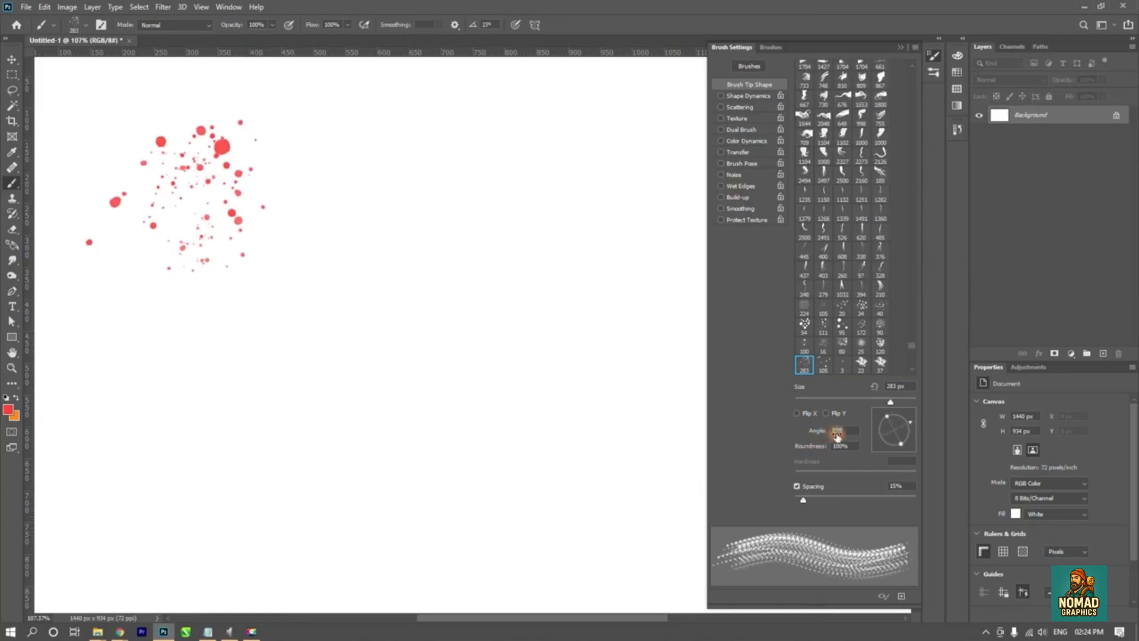
left_click(368, 199)
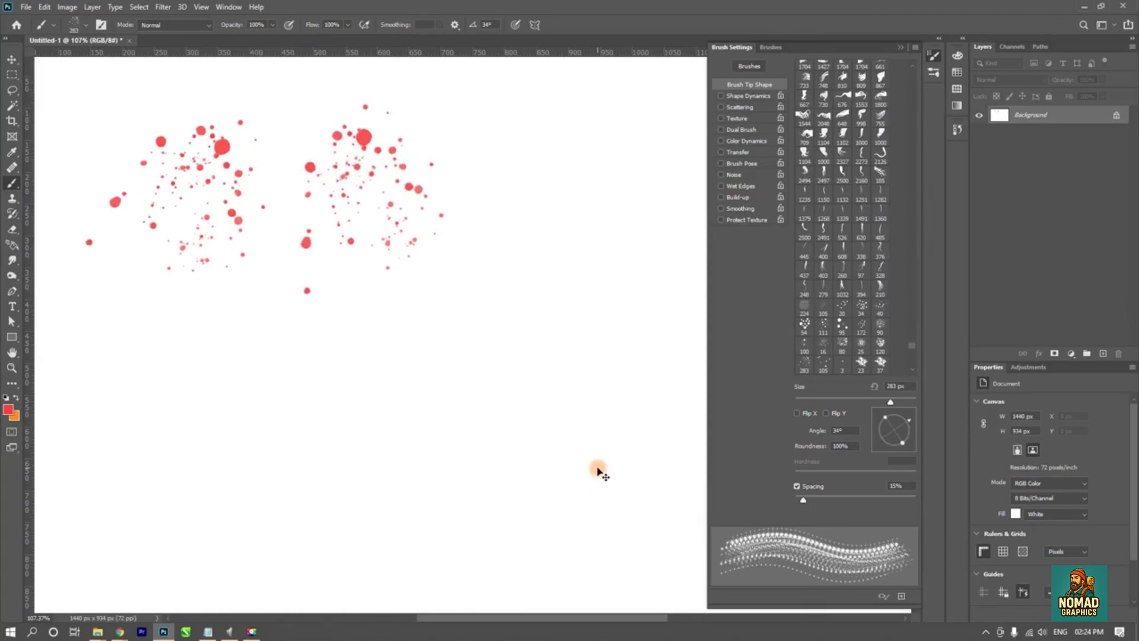
key("ctrl+z")
key("ctrl+z")
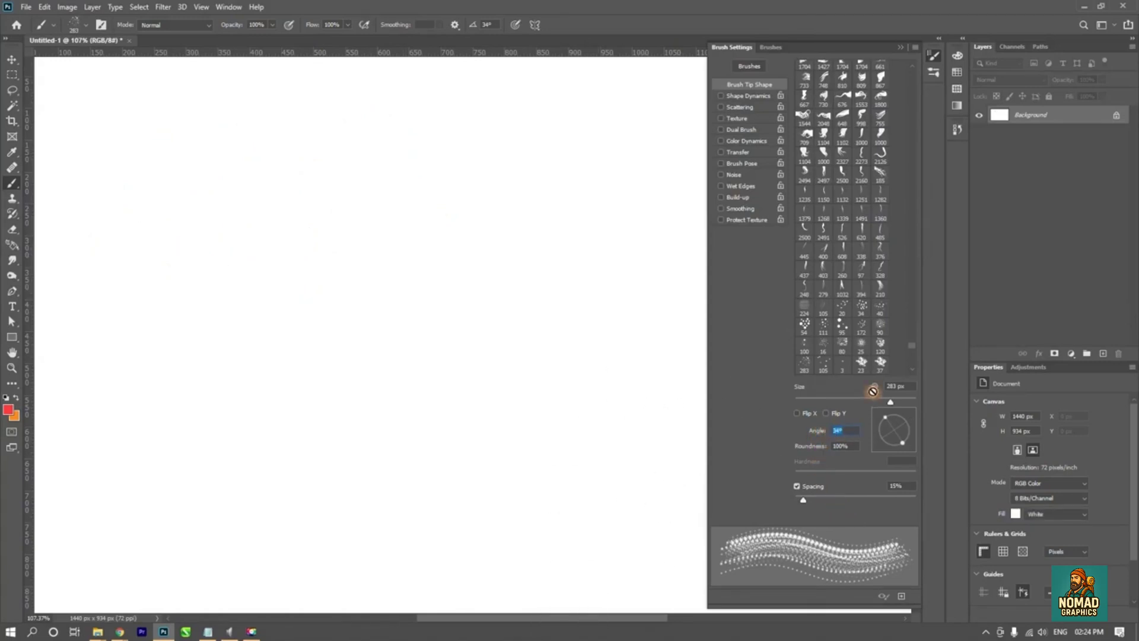
type("0")
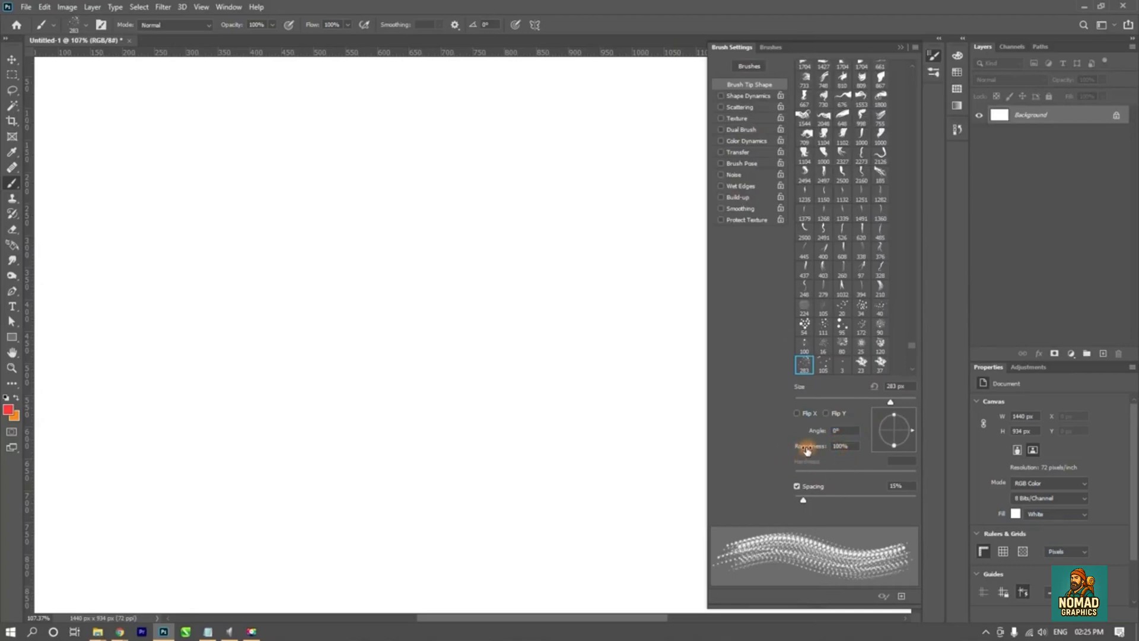
- Try adjusting the splatter tip's roundness, stamp a test mark on the canvas, and undo the mark
mouse_move(824, 452)
left_mouse_down()
mouse_move(782, 452)
mouse_move(880, 458)
mouse_move(895, 415)
mouse_move(909, 440)
mouse_move(916, 434)
left_mouse_up()
left_click(363, 419)
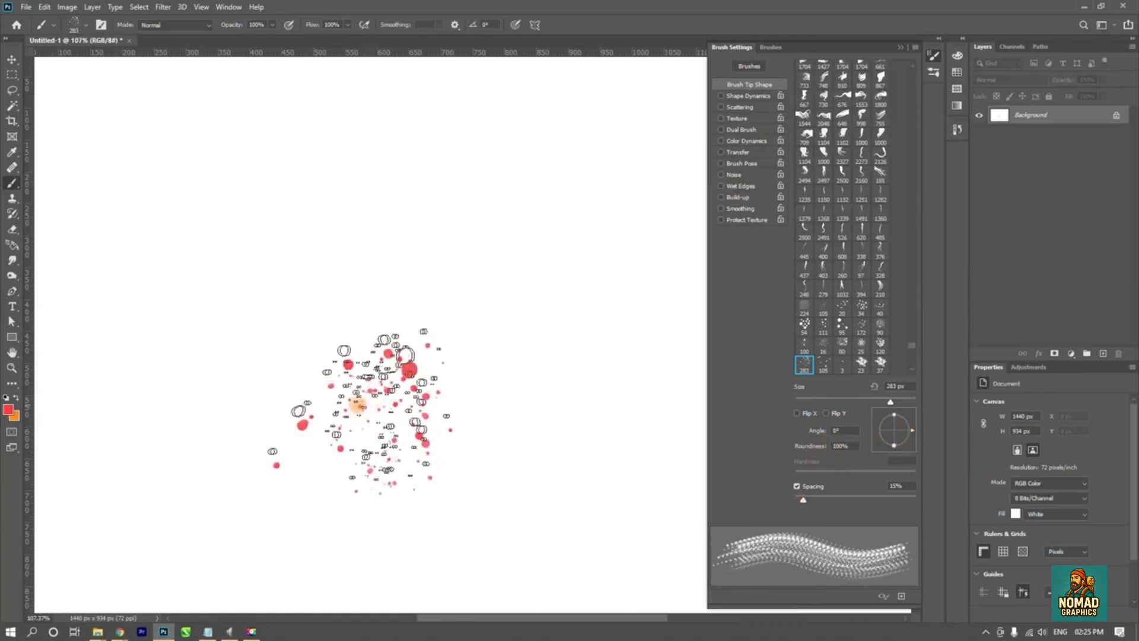
key("ctrl+z")
- Paint a horizontal splatter stroke, set the spacing to 76%, paint a second stroke below it, and undo both strokes
left_click(141, 271)
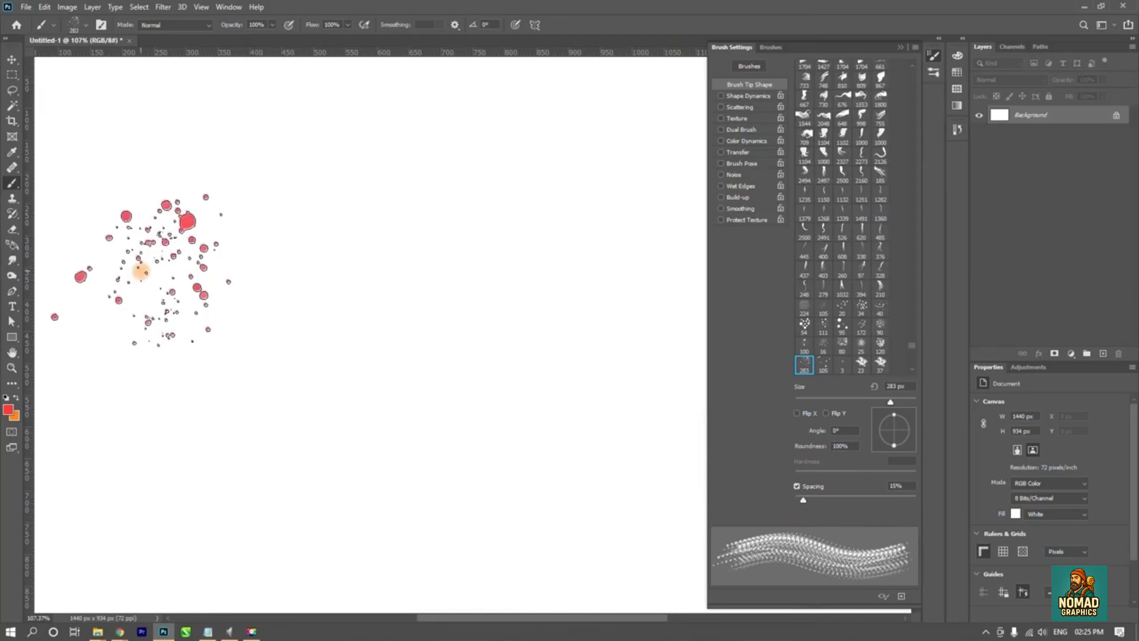
left_click_drag(140, 271, 525, 267)
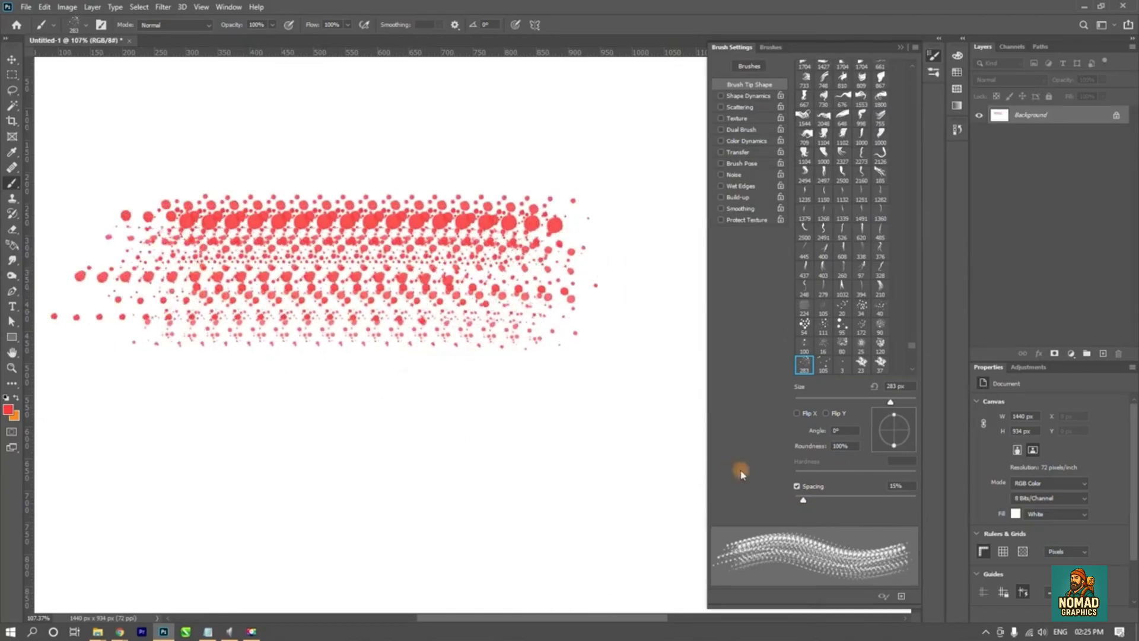
left_click_drag(806, 501, 840, 500)
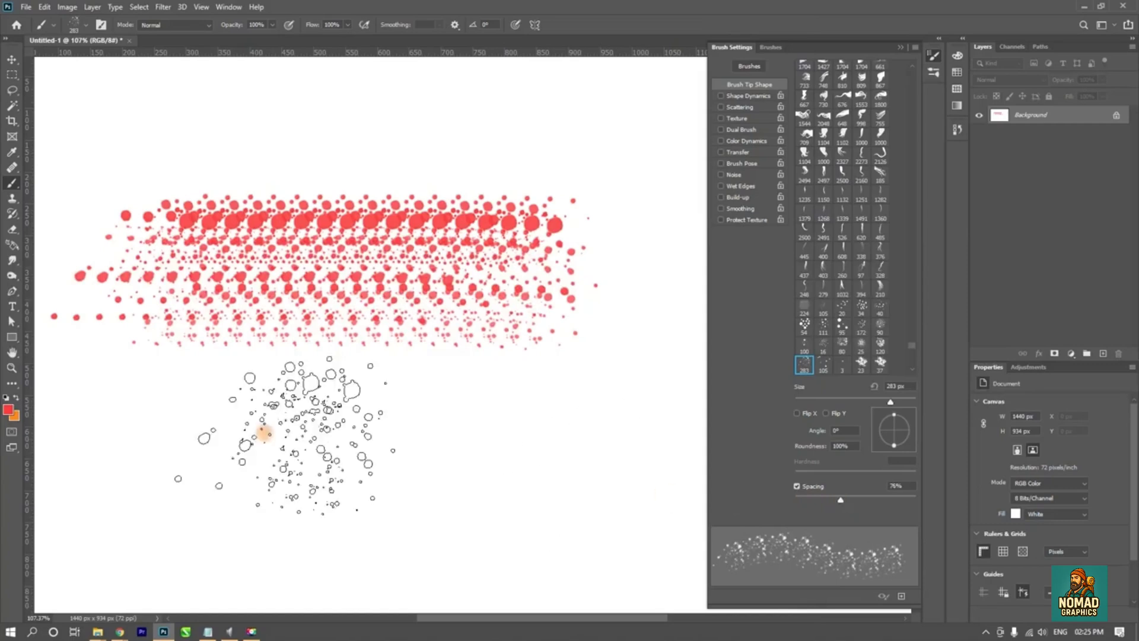
left_click_drag(109, 458, 554, 462)
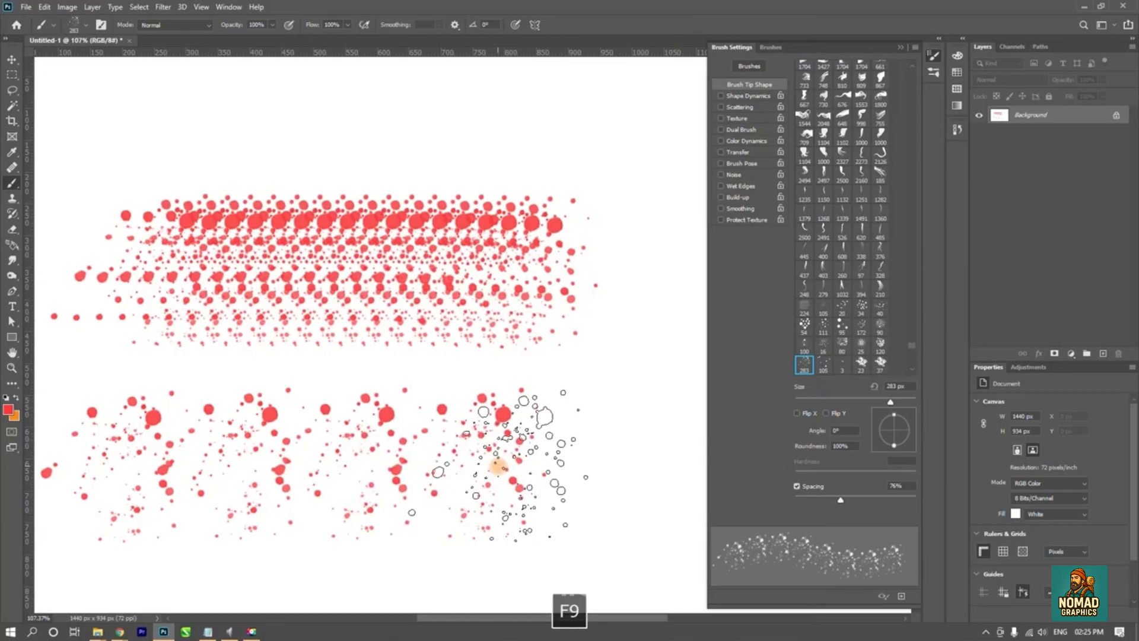
key("ctrl+z")
key("ctrl+z")
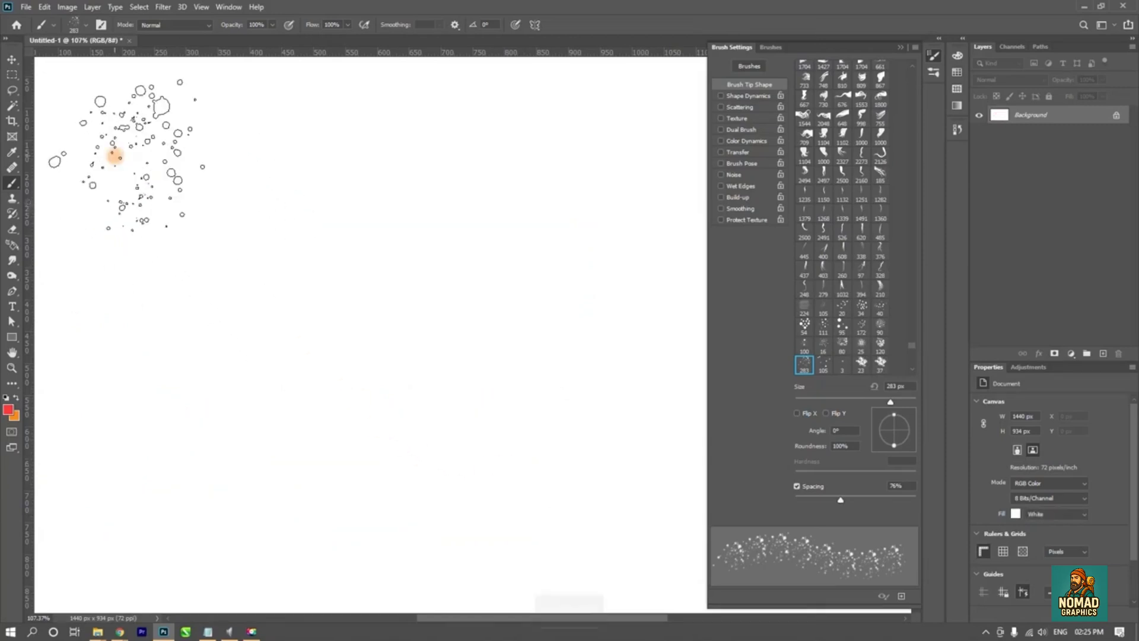
- Try the splatter tip at 1% and 8% spacing with a red stroke each, undoing each stroke
left_click_drag(843, 505, 784, 501)
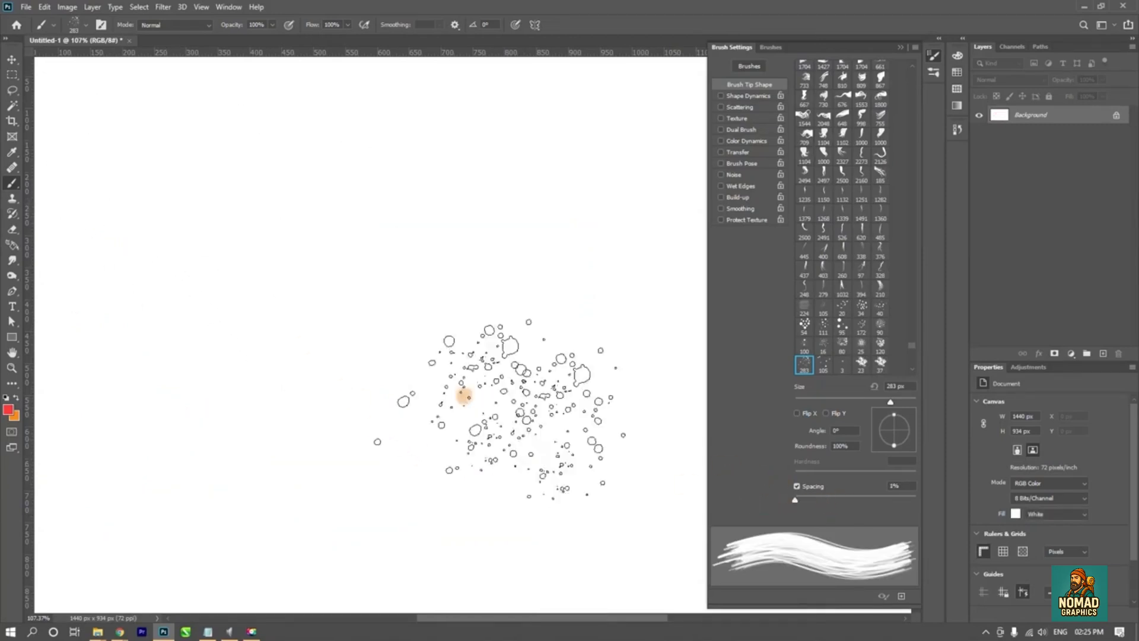
mouse_move(133, 198)
left_mouse_down()
mouse_move(241, 191)
mouse_move(534, 242)
mouse_move(569, 332)
left_mouse_up()
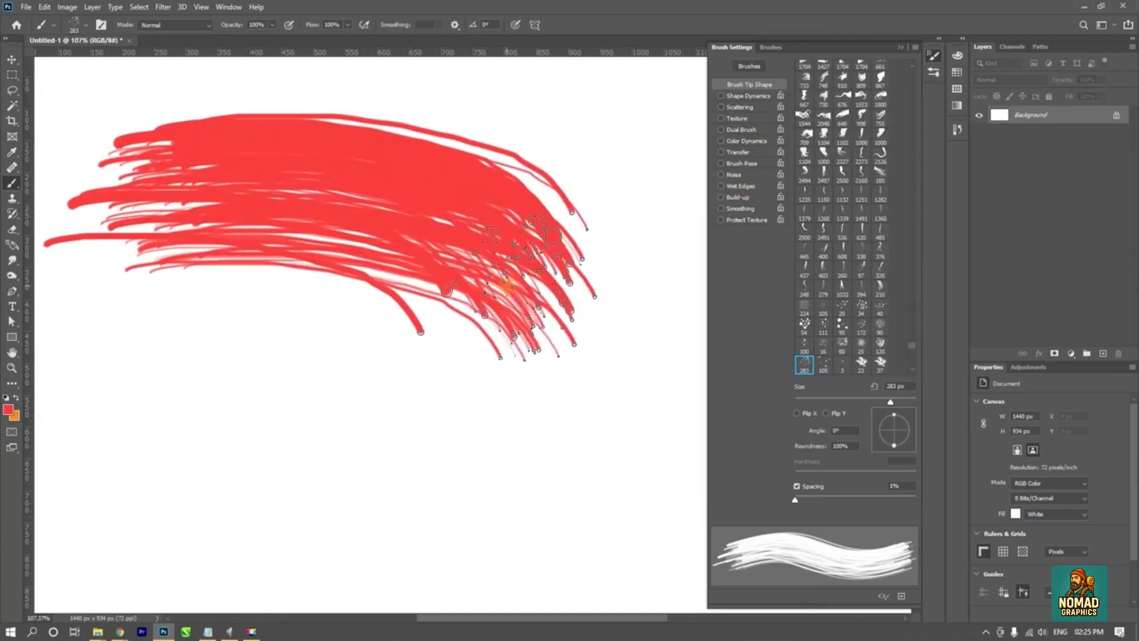
key("ctrl+z")
left_click_drag(798, 503, 800, 503)
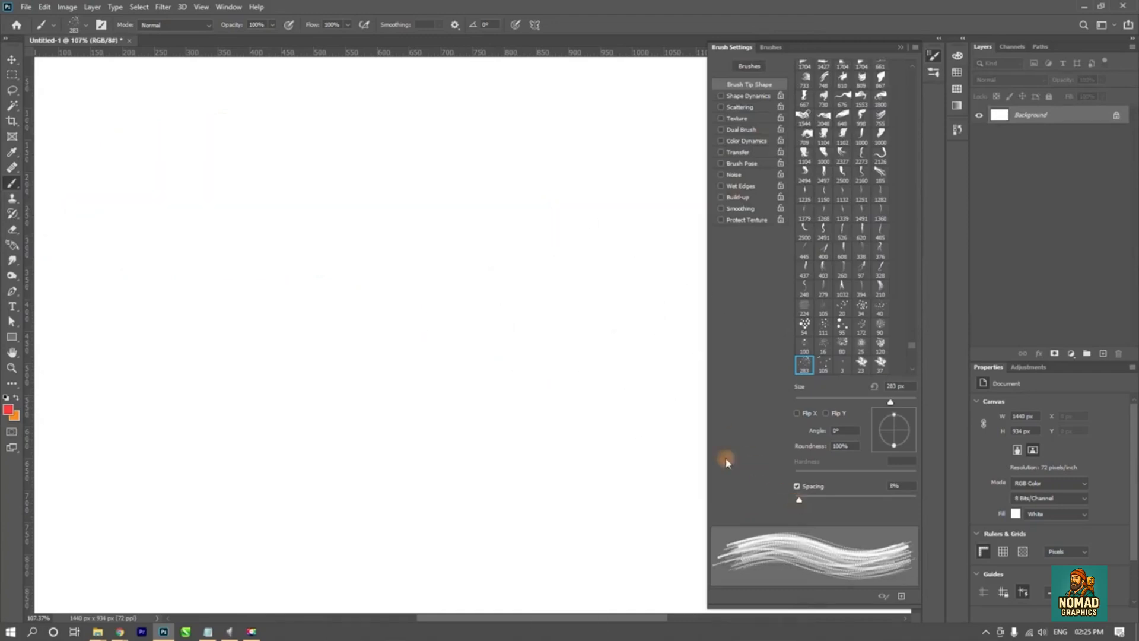
left_click_drag(122, 177, 465, 190)
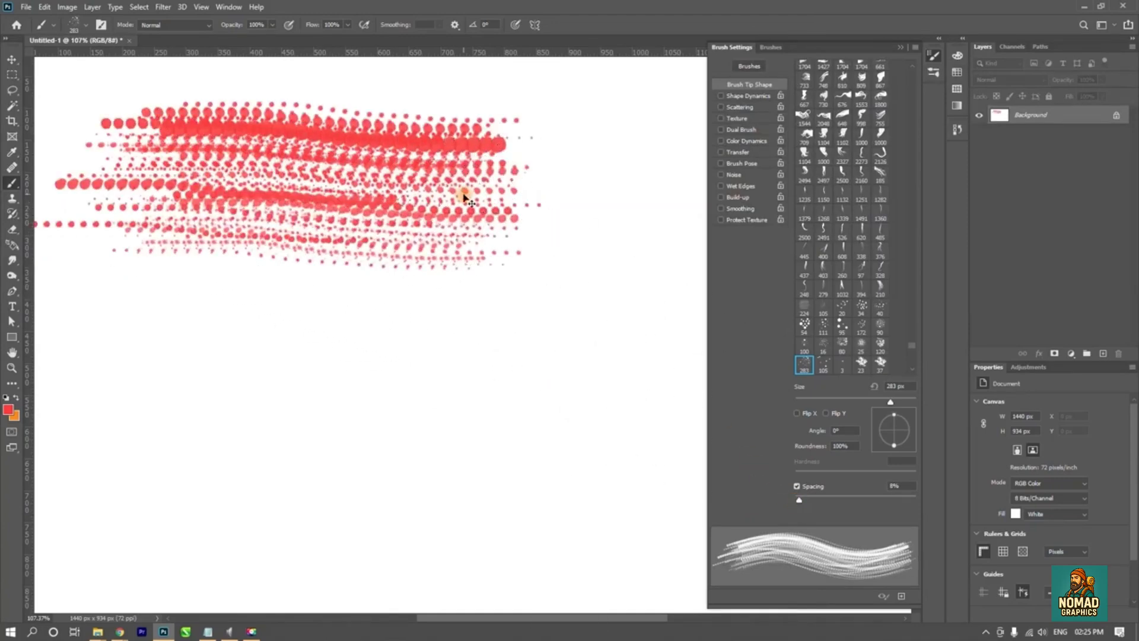
key("ctrl+z")
- Try 67% spacing with a horizontal splatter stroke across the canvas, and undo the stroke
left_click_drag(799, 501, 834, 500)
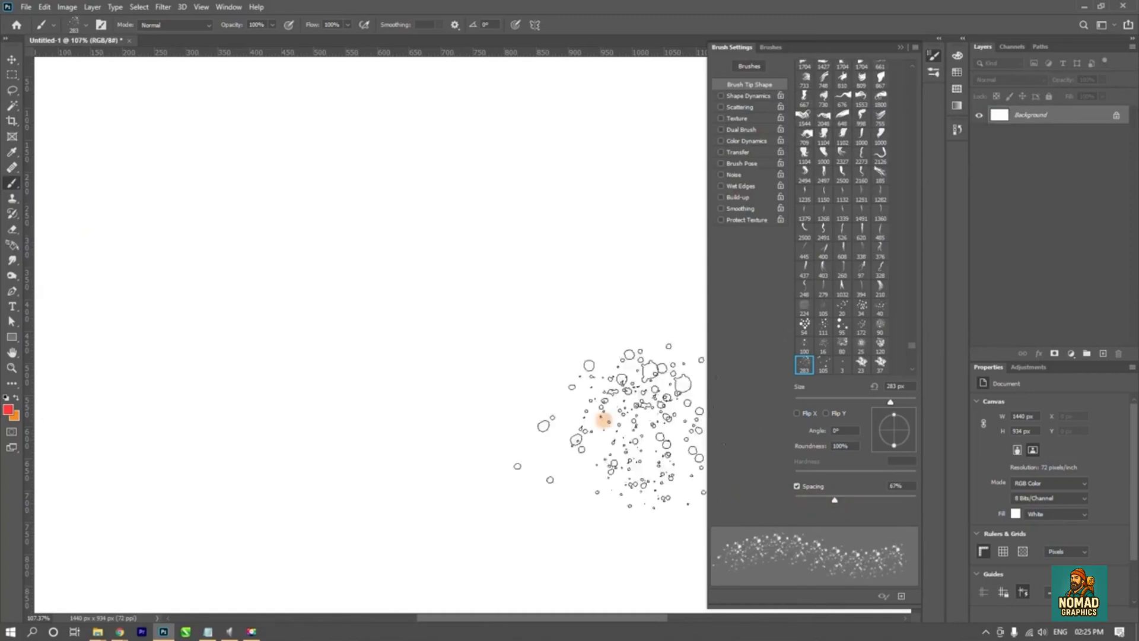
left_click_drag(107, 185, 549, 186)
key("ctrl+z")
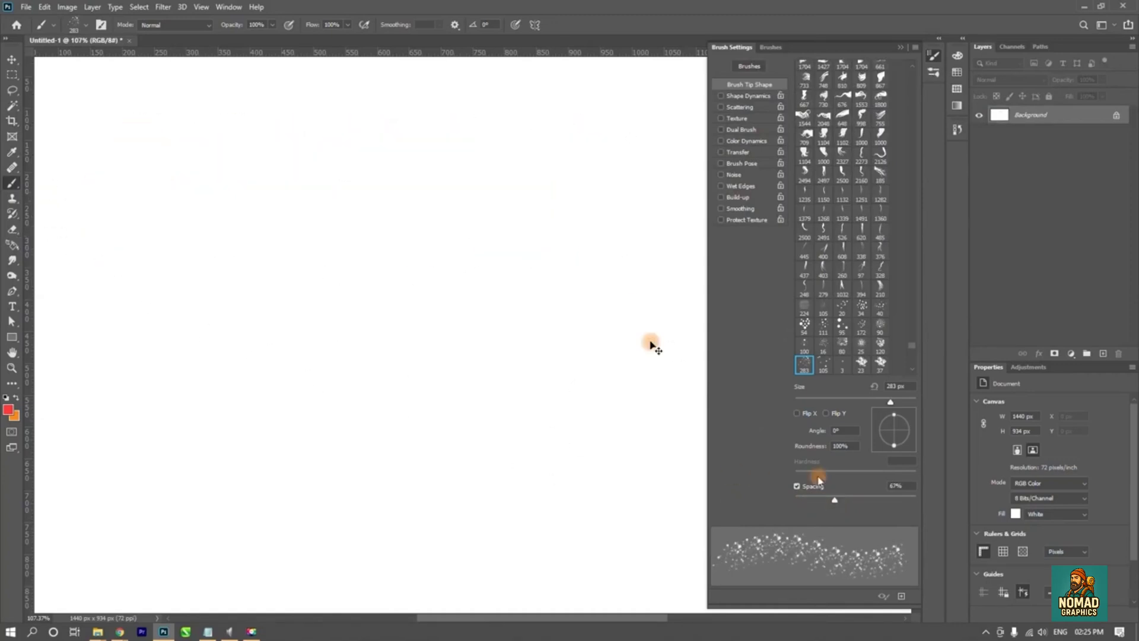
- Try 178% spacing by painting separate splatter marks around the canvas, and undo all the marks
left_click_drag(835, 500, 880, 500)
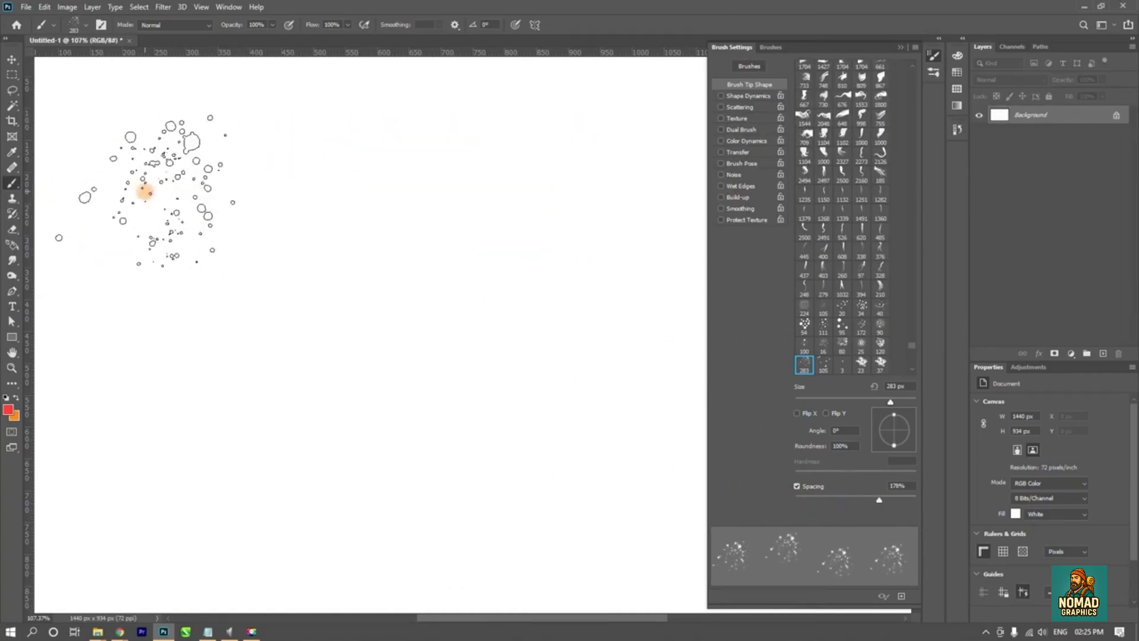
left_click_drag(146, 186, 466, 229)
mouse_move(587, 302)
left_mouse_down()
mouse_move(381, 508)
mouse_move(191, 368)
left_mouse_up()
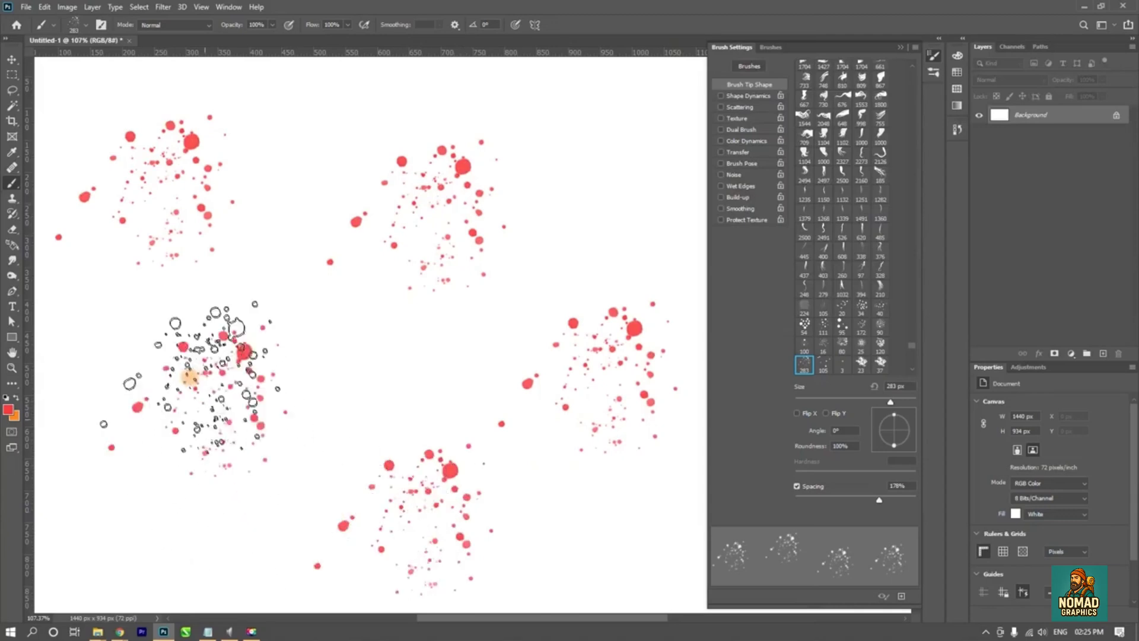
key("ctrl+z")
key("ctrl+z")
key("ctrl+z")
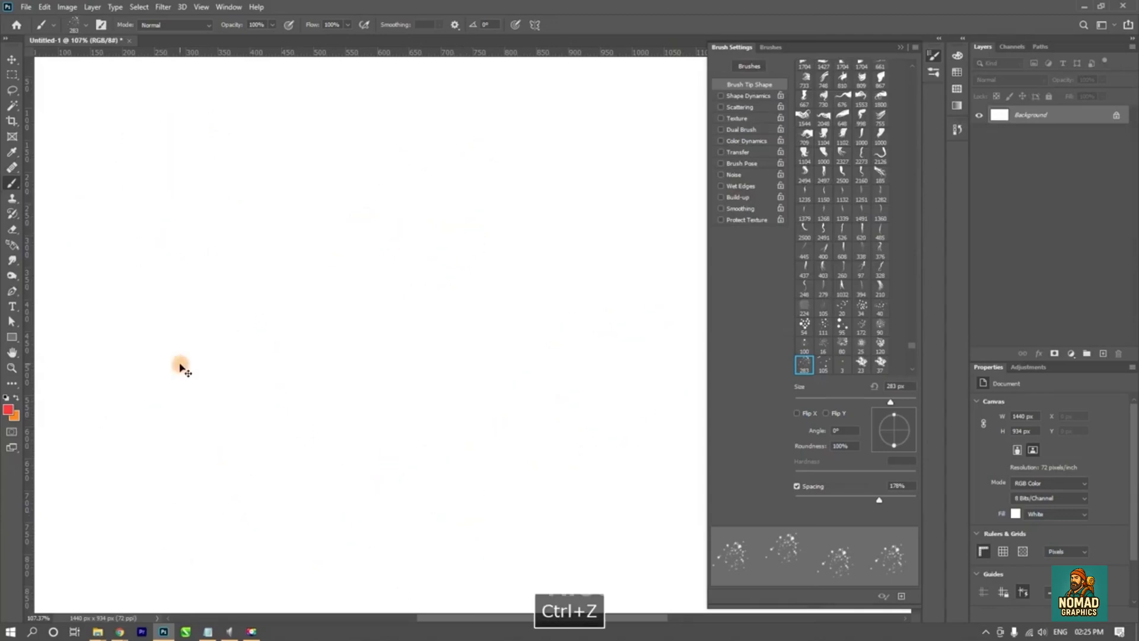
key("ctrl+shift+z")
key("ctrl+z")
key("ctrl+z")
- Set the splatter tip's spacing to 12%, test it with a stroke on the canvas, and undo the stroke
left_click_drag(878, 501, 801, 502)
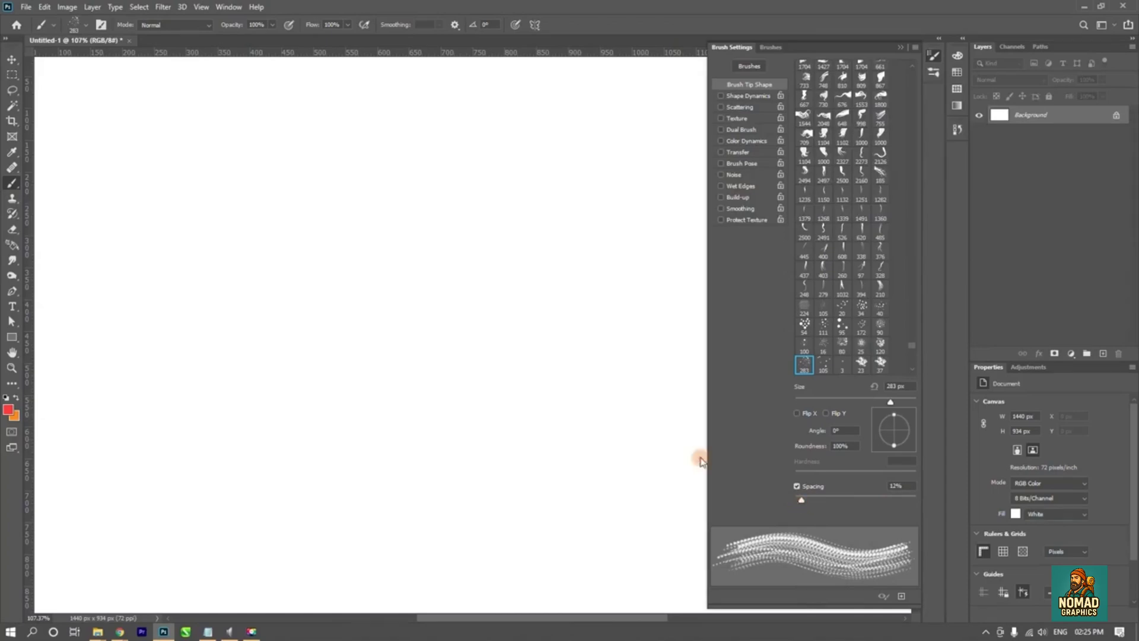
mouse_move(140, 166)
left_mouse_down()
mouse_move(437, 185)
mouse_move(353, 323)
mouse_move(284, 192)
mouse_move(227, 415)
mouse_move(358, 428)
mouse_move(402, 369)
left_mouse_up()
key("ctrl+z")
- Enable Shape Dynamics and shorten the Brush Settings panel, testing the brush with a horizontal stroke that is undone
left_click(749, 96)
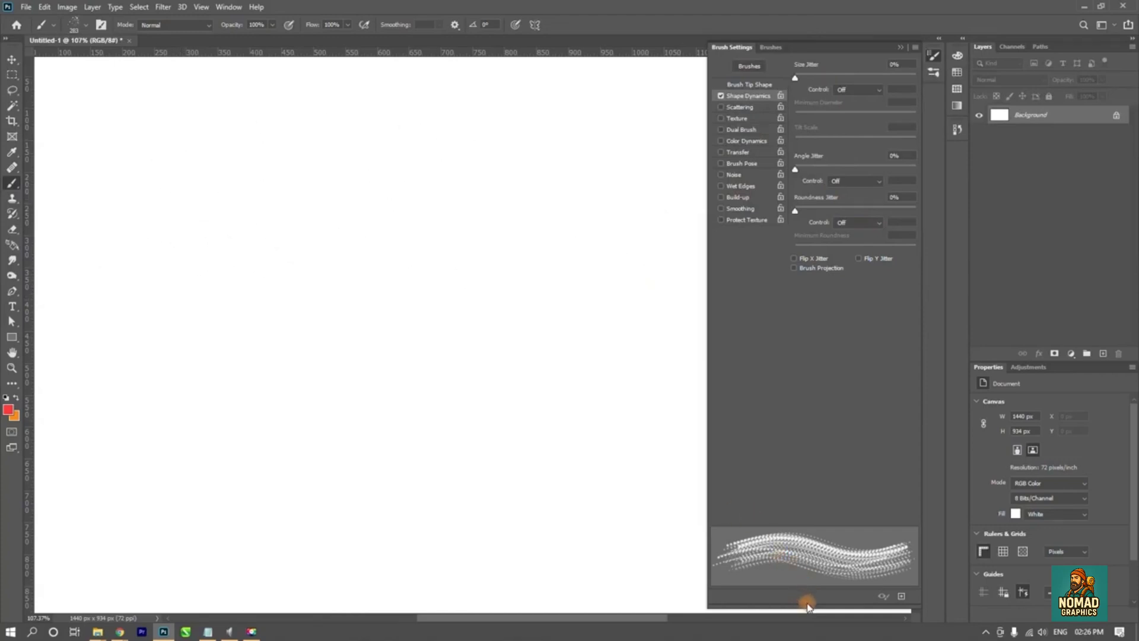
mouse_move(808, 605)
left_mouse_down()
mouse_move(801, 378)
mouse_move(805, 398)
left_mouse_up()
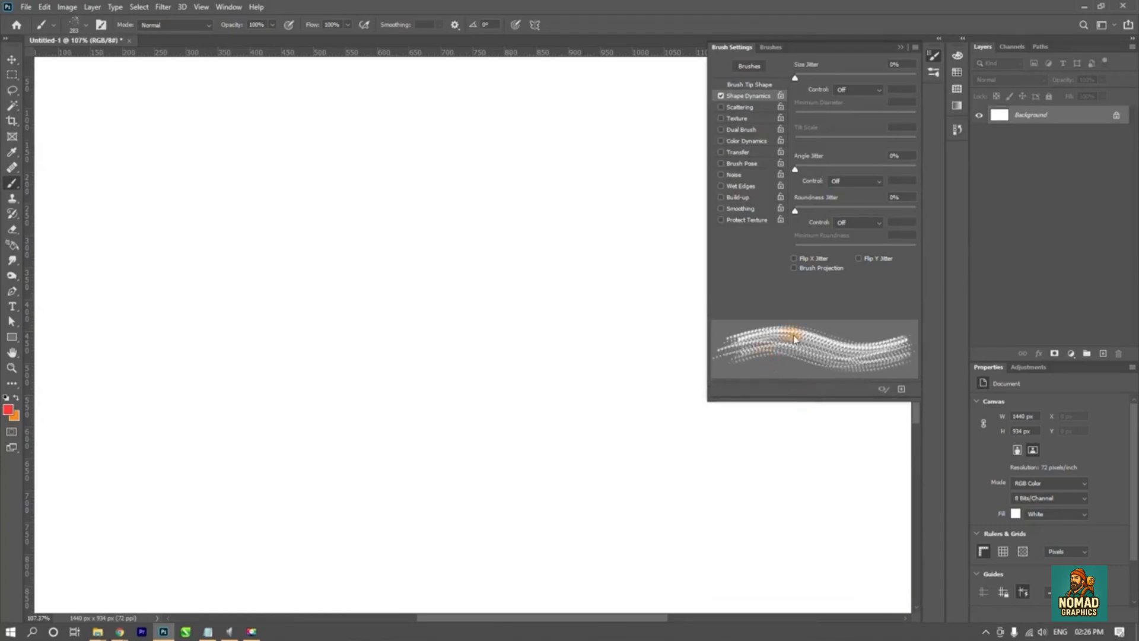
left_click_drag(172, 259, 514, 257)
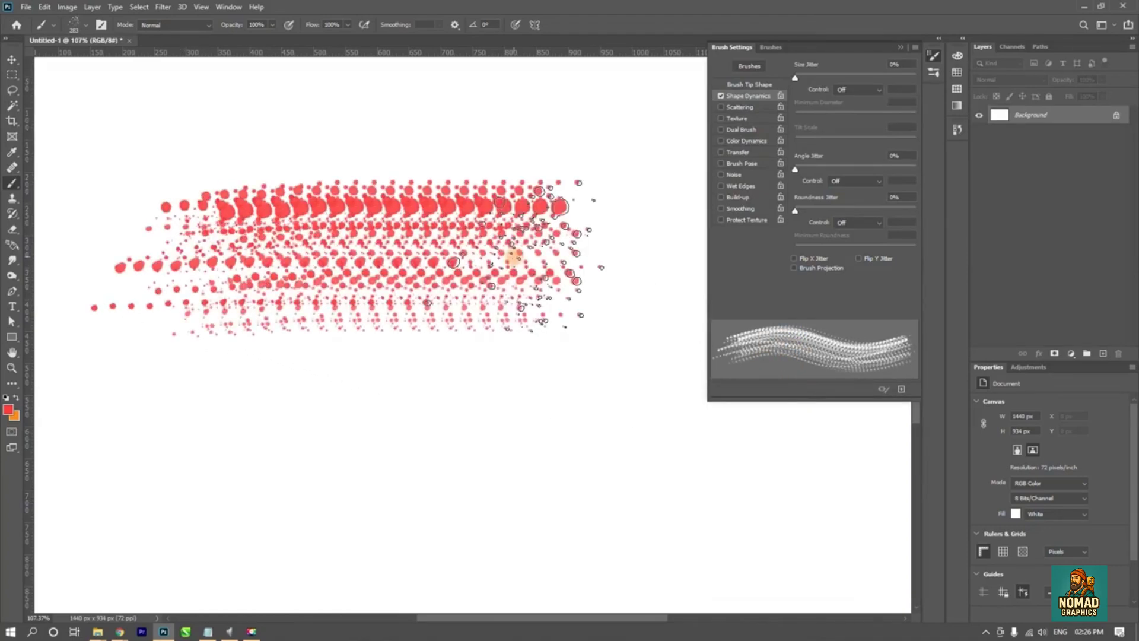
key("ctrl+z")
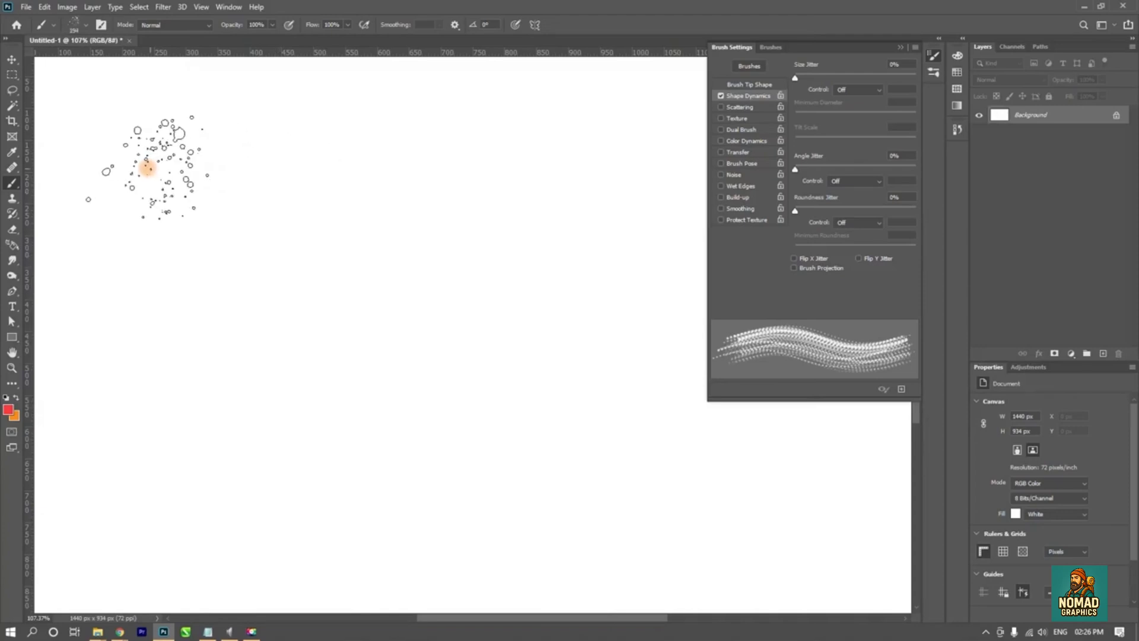
- Test Shape Dynamics with no jitter by painting wavy splatter strokes across the upper canvas, and undo them all
left_click_drag(148, 166, 321, 167)
left_click_drag(430, 169, 521, 180)
key("ctrl+z")
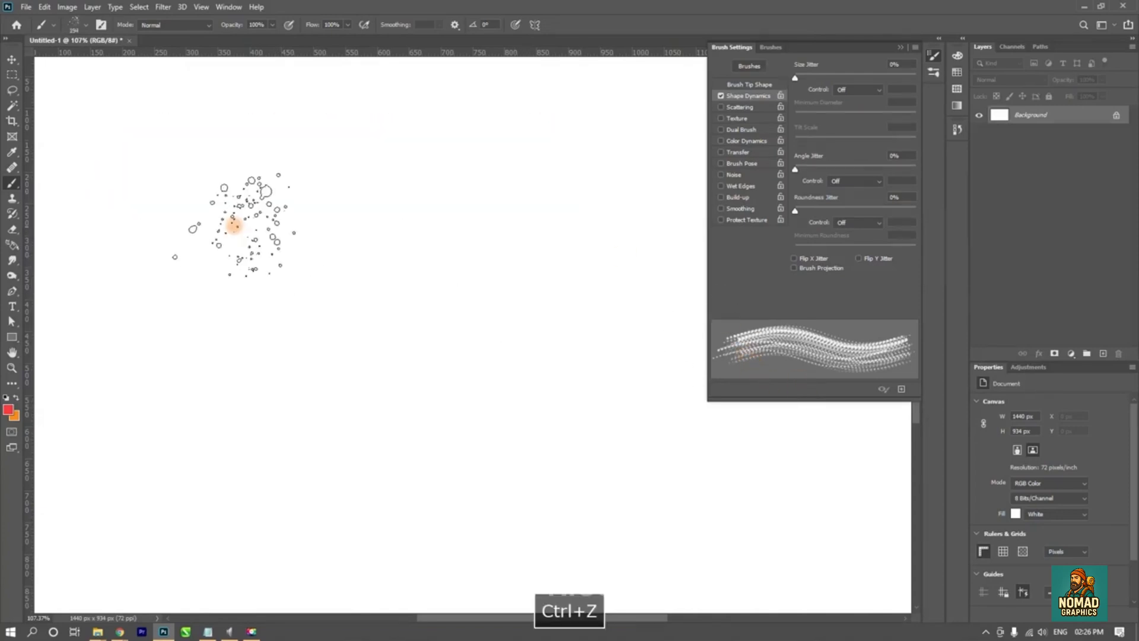
left_click(97, 173)
mouse_move(96, 174)
left_mouse_down()
mouse_move(444, 182)
mouse_move(597, 145)
left_mouse_up()
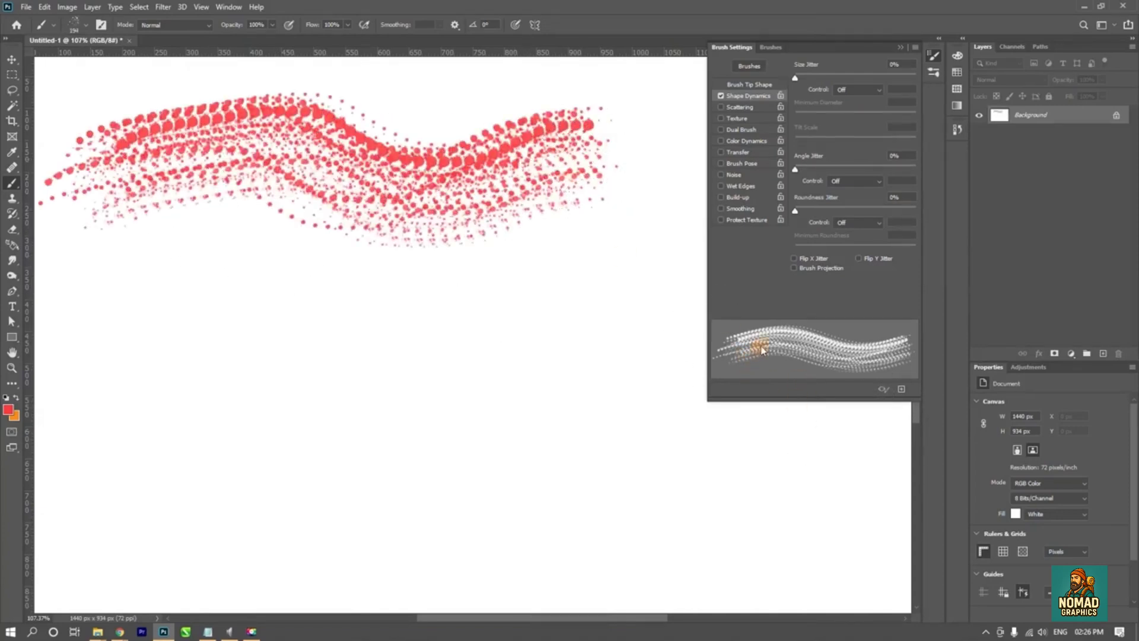
key("ctrl+z")
mouse_move(144, 219)
left_mouse_down()
mouse_move(262, 148)
mouse_move(574, 157)
mouse_move(608, 143)
left_mouse_up()
key("ctrl+z")
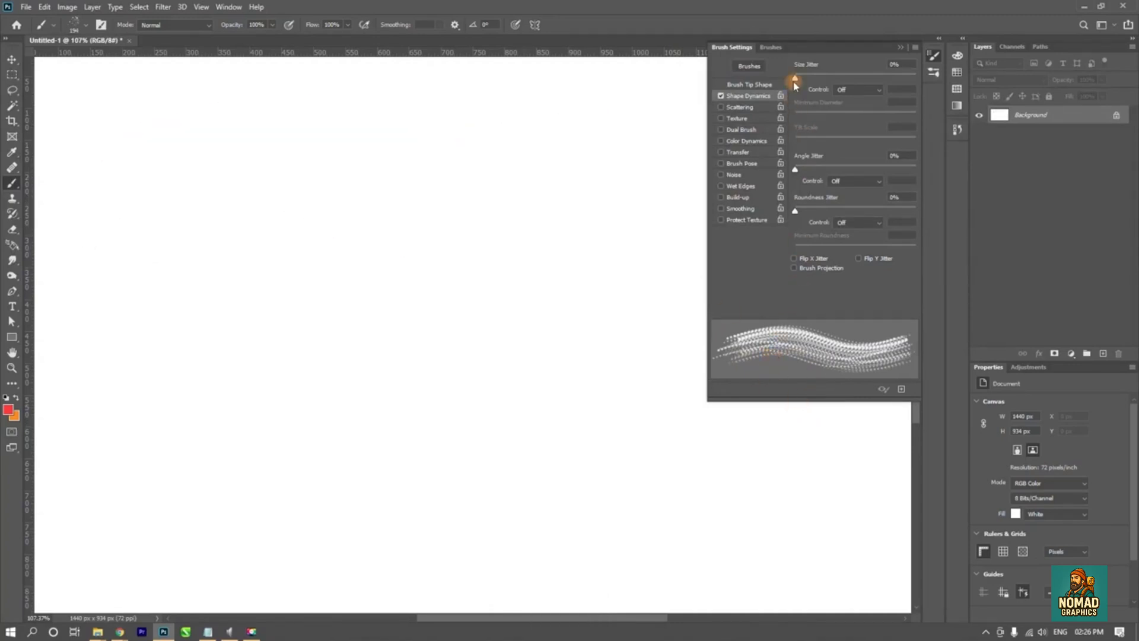
- Paint a horizontal stroke at 0% size jitter, then set Size Jitter to 76% and paint a comparison stroke below it
mouse_move(795, 80)
left_mouse_down()
mouse_move(890, 84)
mouse_move(795, 97)
left_mouse_up()
left_click_drag(119, 132, 691, 140)
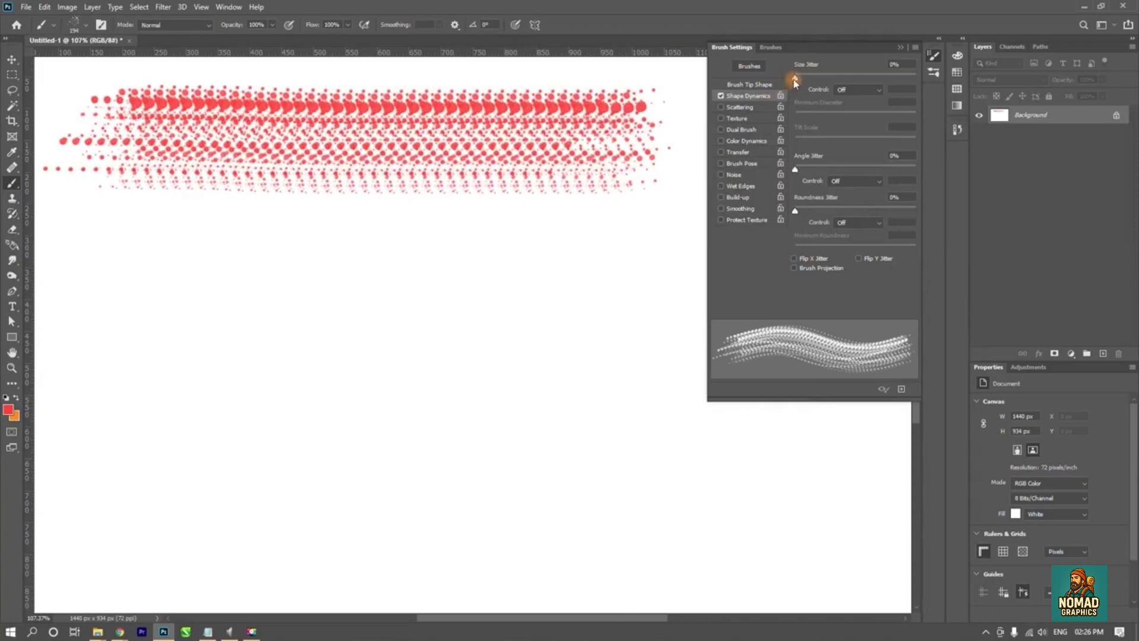
left_click_drag(796, 82, 889, 87)
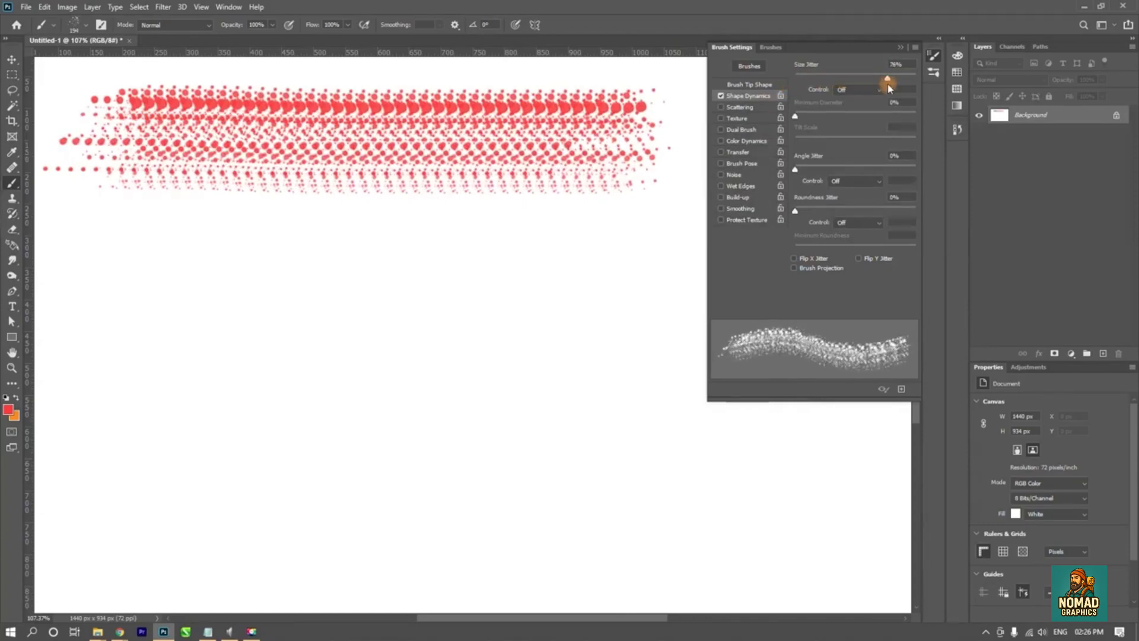
mouse_move(107, 287)
left_mouse_down()
mouse_move(610, 292)
mouse_move(605, 307)
left_mouse_up()
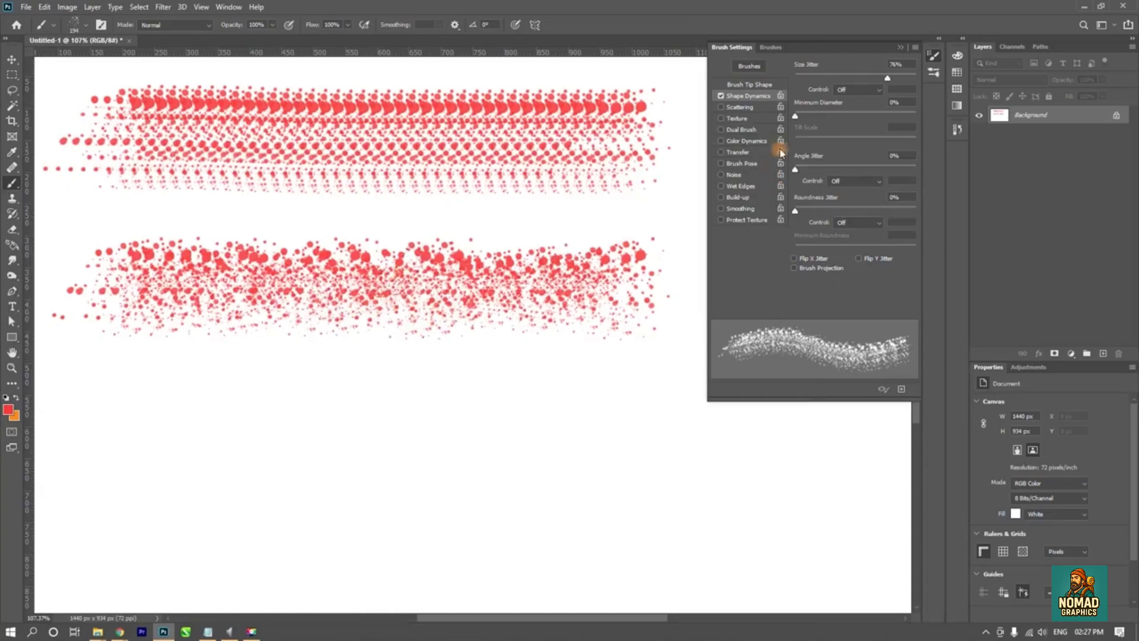
- Try Minimum Diameter at 100% and back at 0%, painting a stroke below the others each time and undoing it
left_click_drag(795, 118, 928, 127)
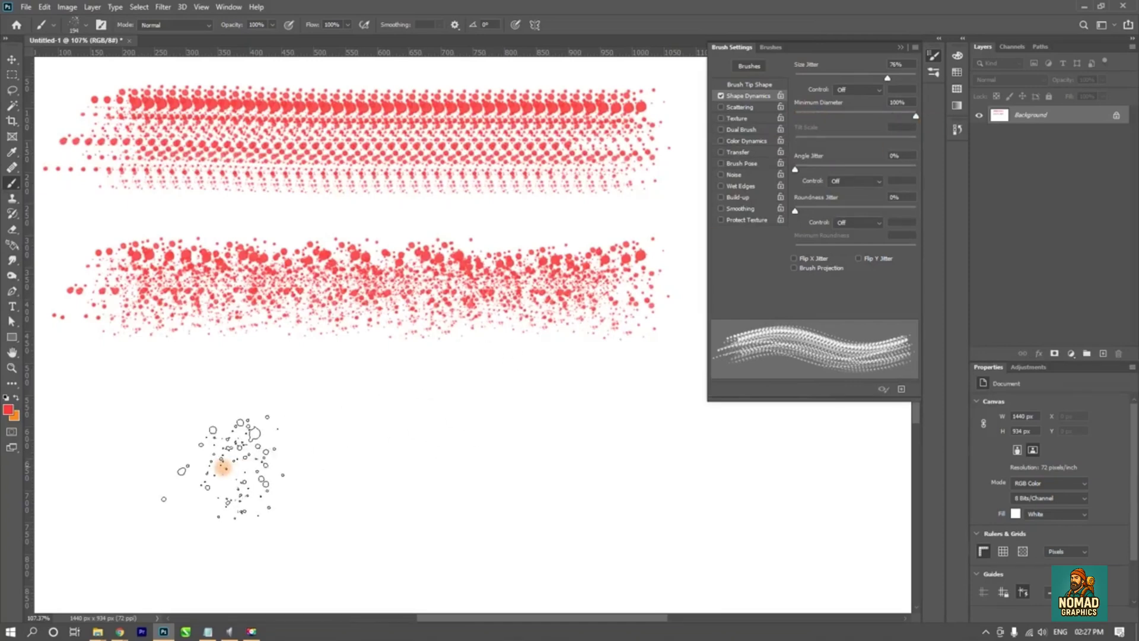
mouse_move(142, 421)
left_mouse_down()
mouse_move(608, 409)
mouse_move(600, 420)
left_mouse_up()
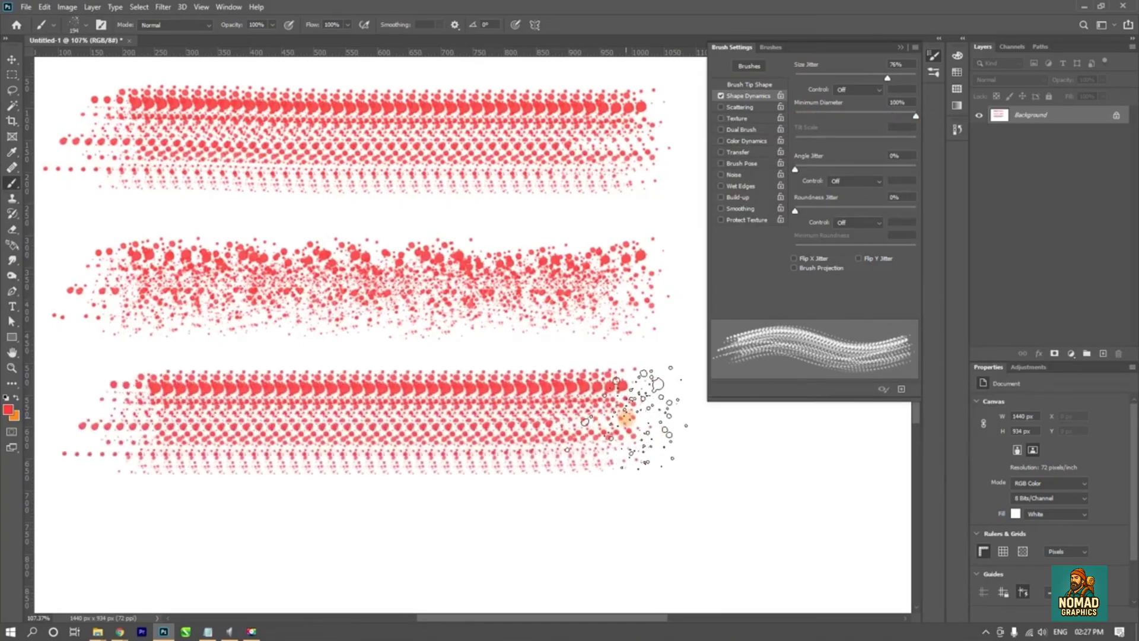
key("ctrl+z")
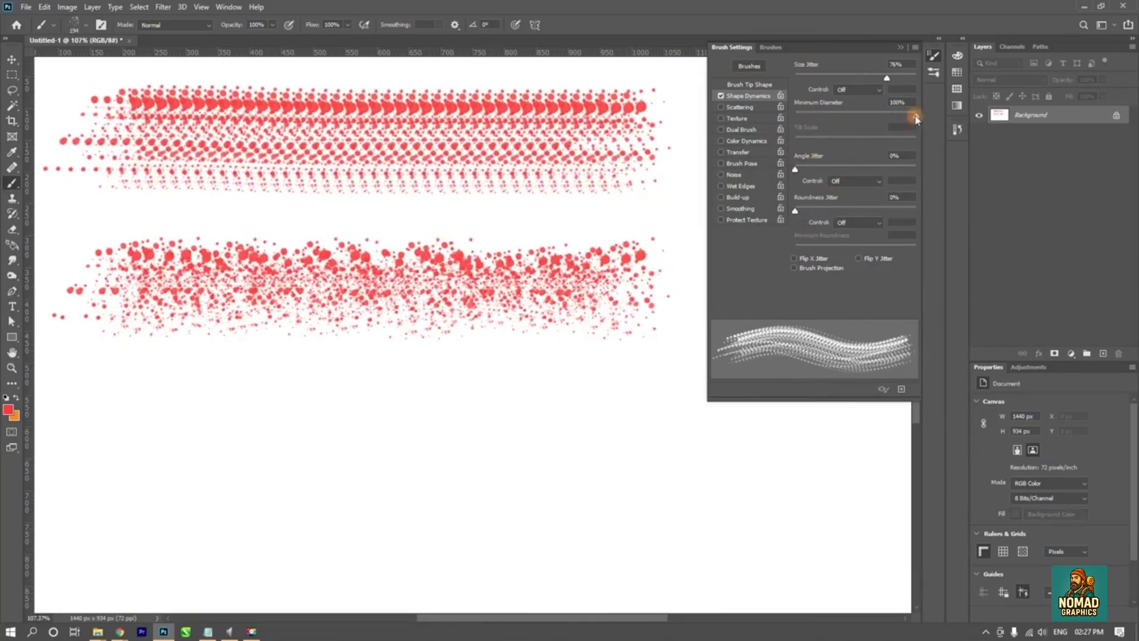
left_click_drag(917, 118, 793, 118)
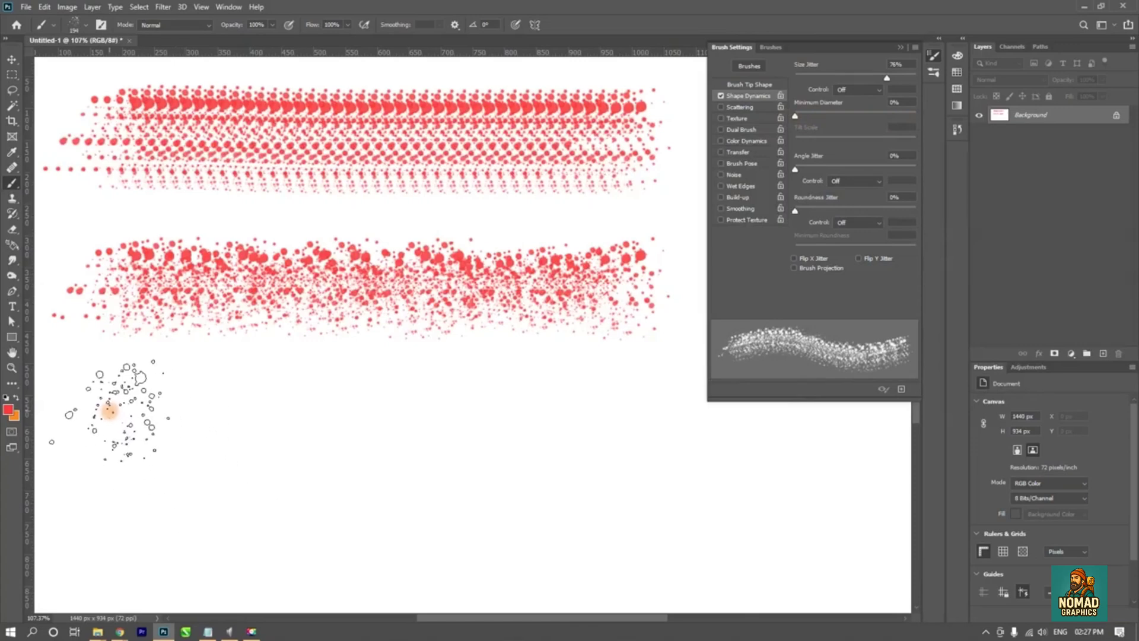
mouse_move(110, 409)
left_mouse_down()
mouse_move(374, 386)
mouse_move(561, 406)
left_mouse_up()
key("ctrl+z")
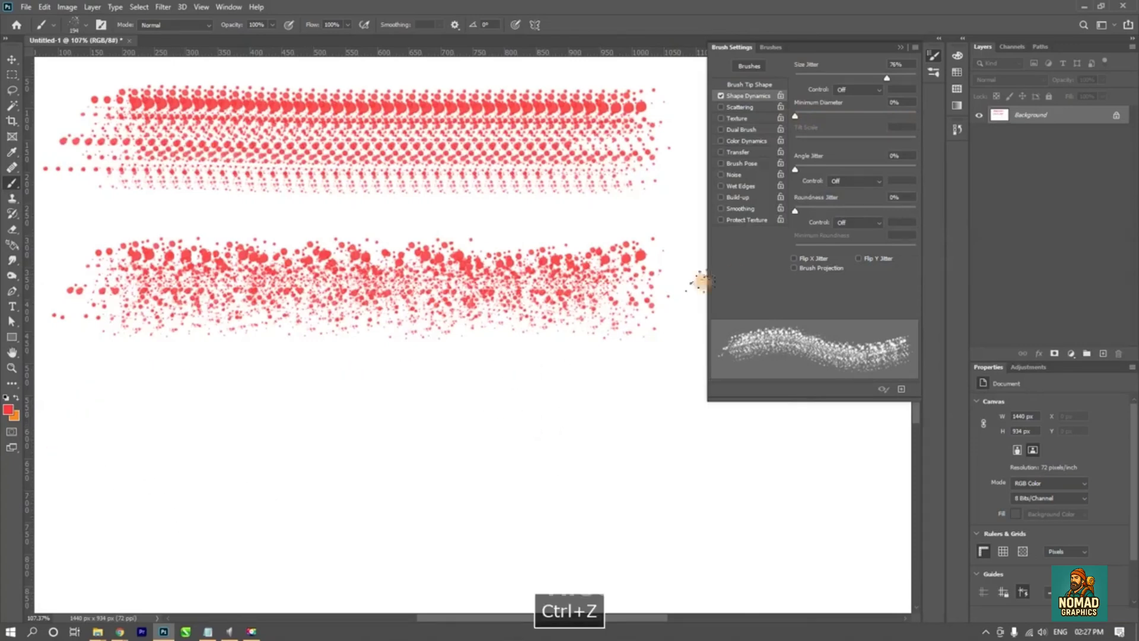
- Set Angle Jitter to 24% and paint a third horizontal stroke below the two existing ones
left_click_drag(798, 172, 795, 170)
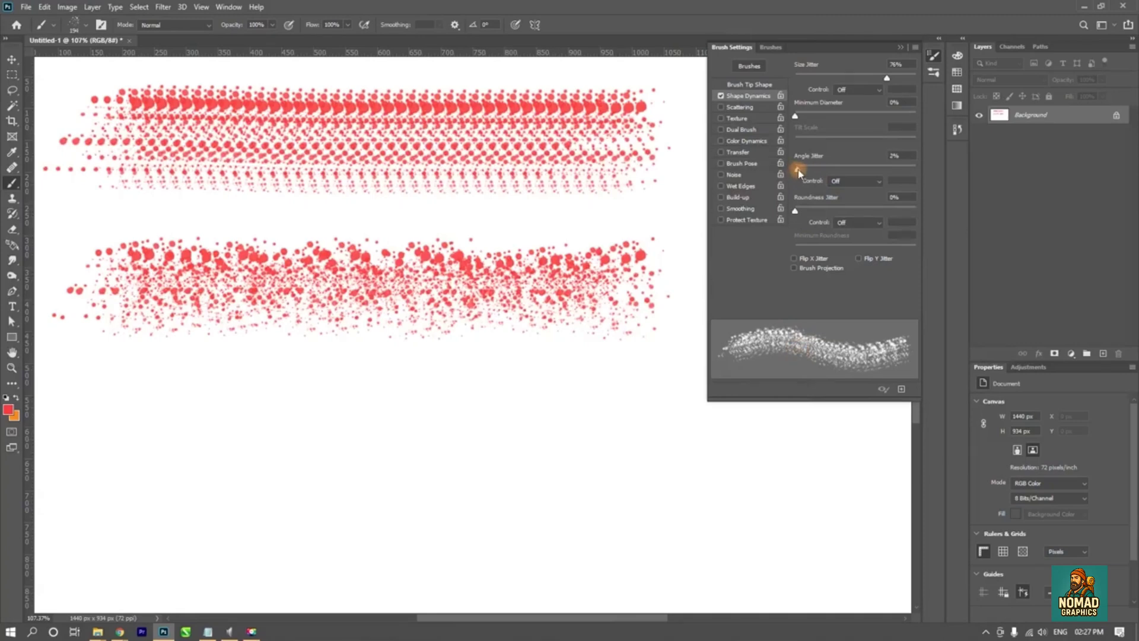
left_click_drag(797, 172, 823, 173)
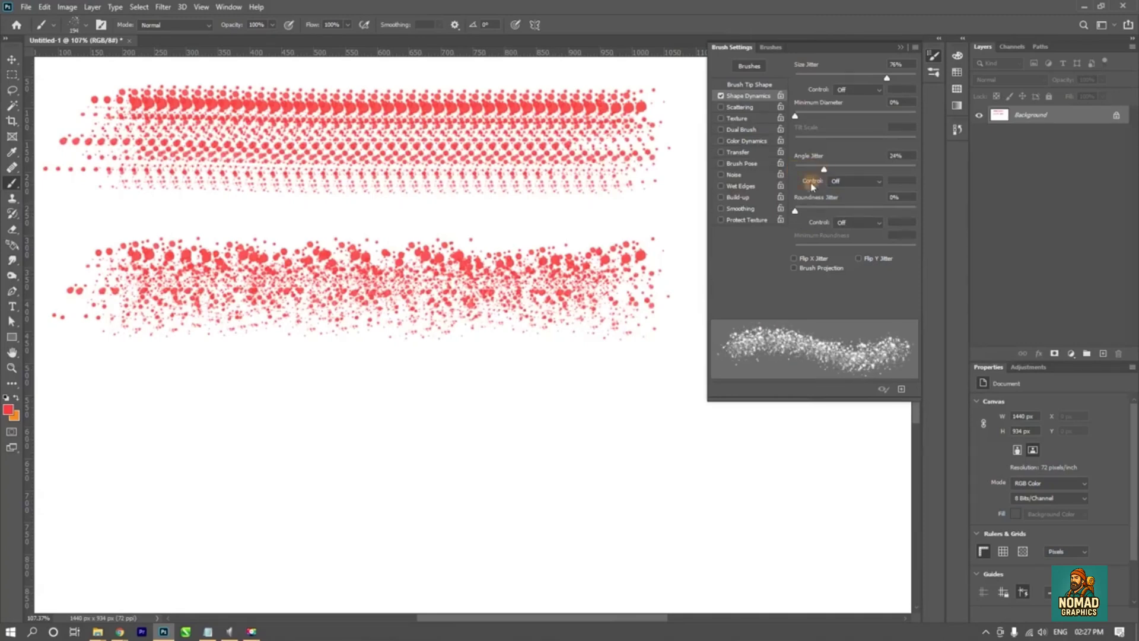
mouse_move(83, 408)
left_mouse_down()
mouse_move(546, 400)
mouse_move(623, 410)
left_mouse_up()
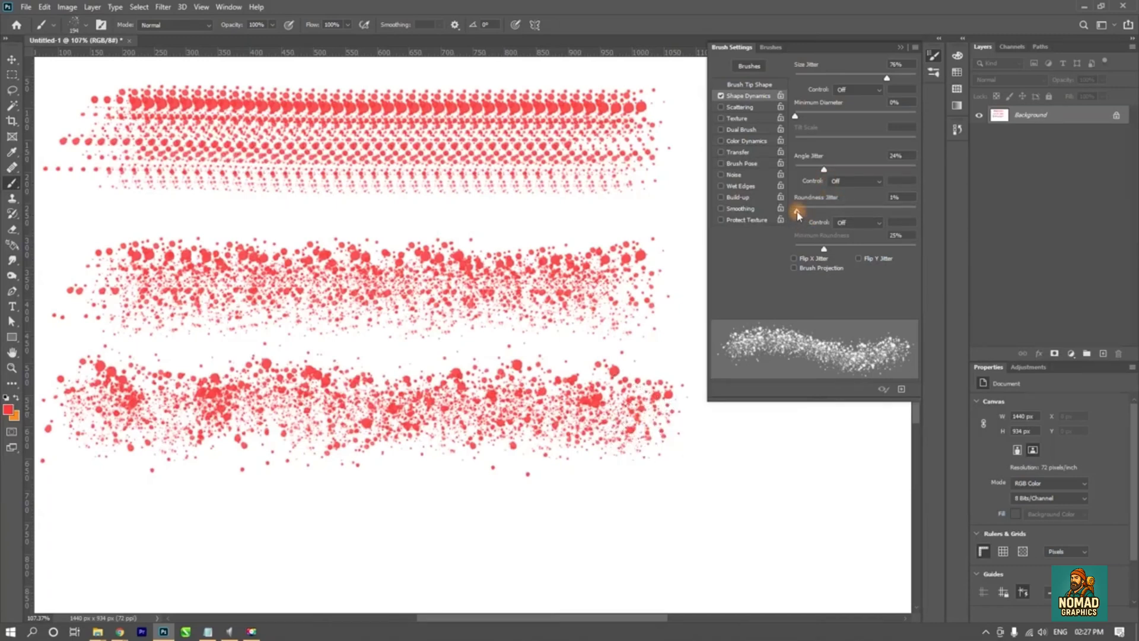
- Try 100% Roundness Jitter with a fourth stroke and a 27% Minimum Roundness, undo the stroke, and return Roundness Jitter to 0%
left_click_drag(823, 212, 915, 212)
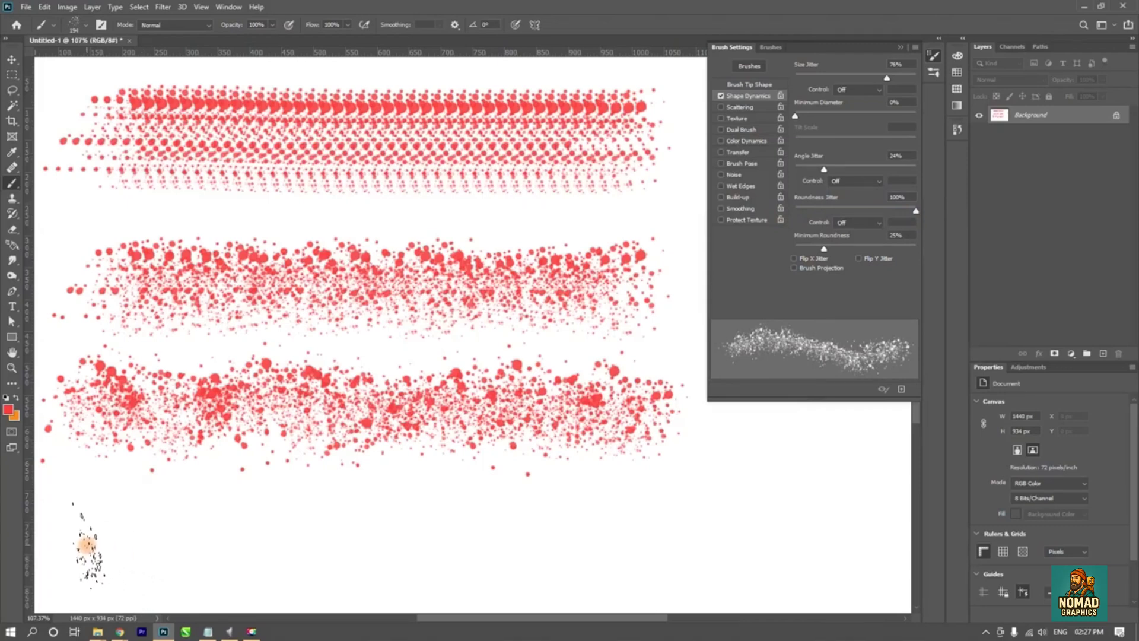
mouse_move(87, 544)
left_mouse_down()
mouse_move(774, 539)
mouse_move(866, 525)
mouse_move(861, 515)
left_mouse_up()
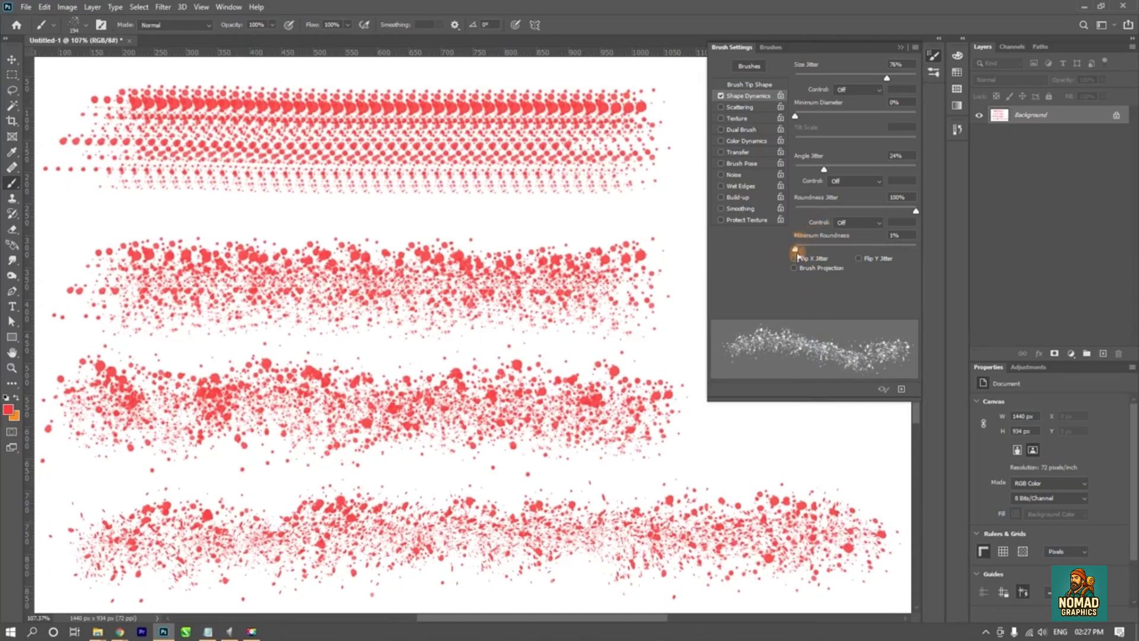
left_click_drag(827, 253, 826, 258)
key("ctrl+z")
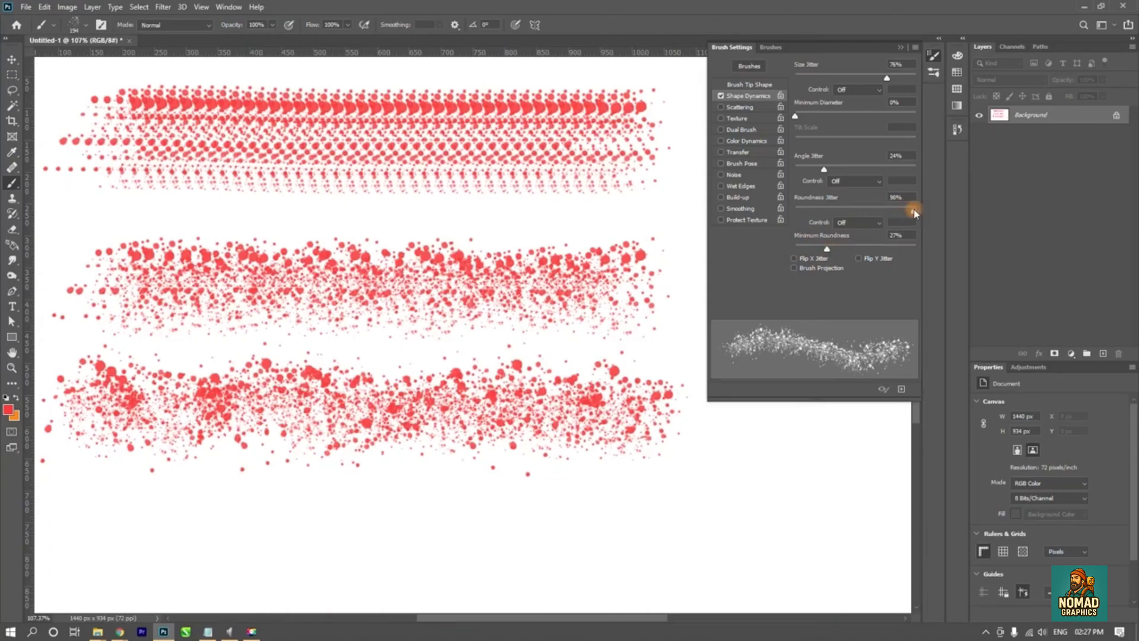
left_click_drag(886, 215, 795, 221)
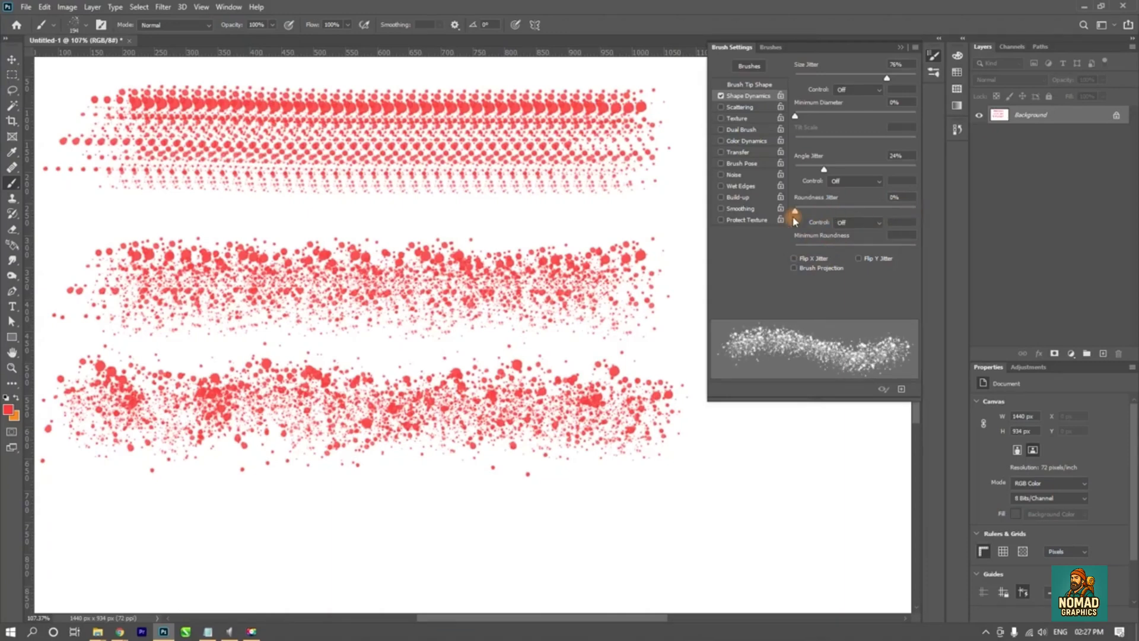
- Try 0% Size Jitter with 38% Angle Jitter in a stroke near the bottom of the canvas, and undo all the strokes
mouse_move(824, 172)
left_mouse_down()
mouse_move(792, 172)
mouse_move(822, 171)
left_mouse_up()
mouse_move(795, 116)
left_mouse_down()
mouse_move(813, 119)
mouse_move(792, 121)
left_mouse_up()
left_click_drag(887, 80, 765, 98)
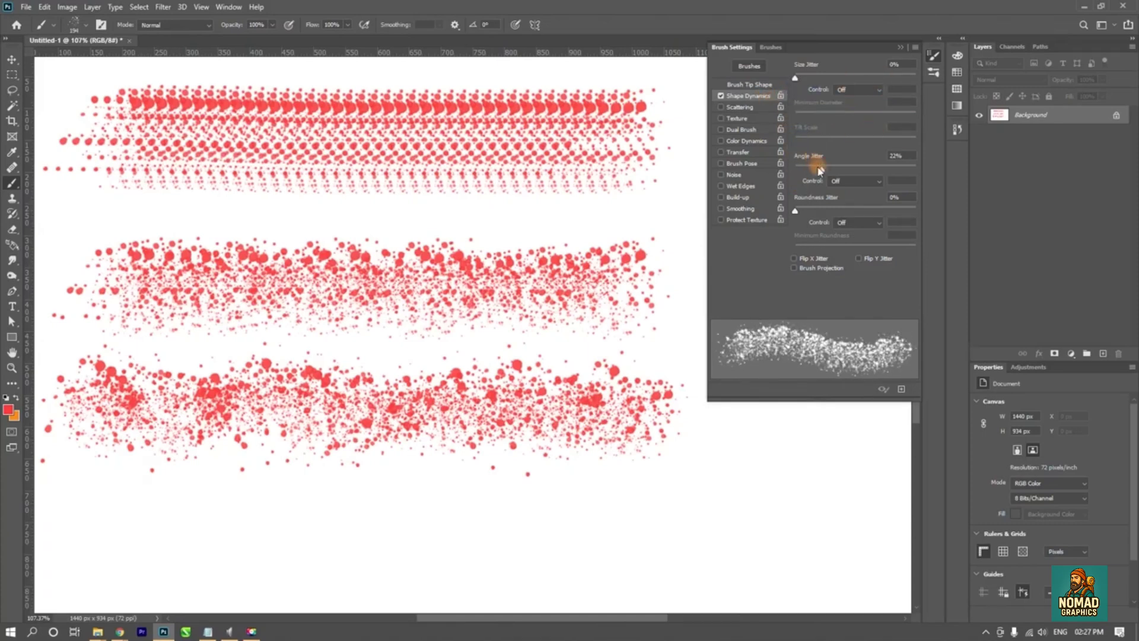
mouse_move(818, 170)
left_mouse_down()
mouse_move(895, 167)
mouse_move(841, 170)
left_mouse_up()
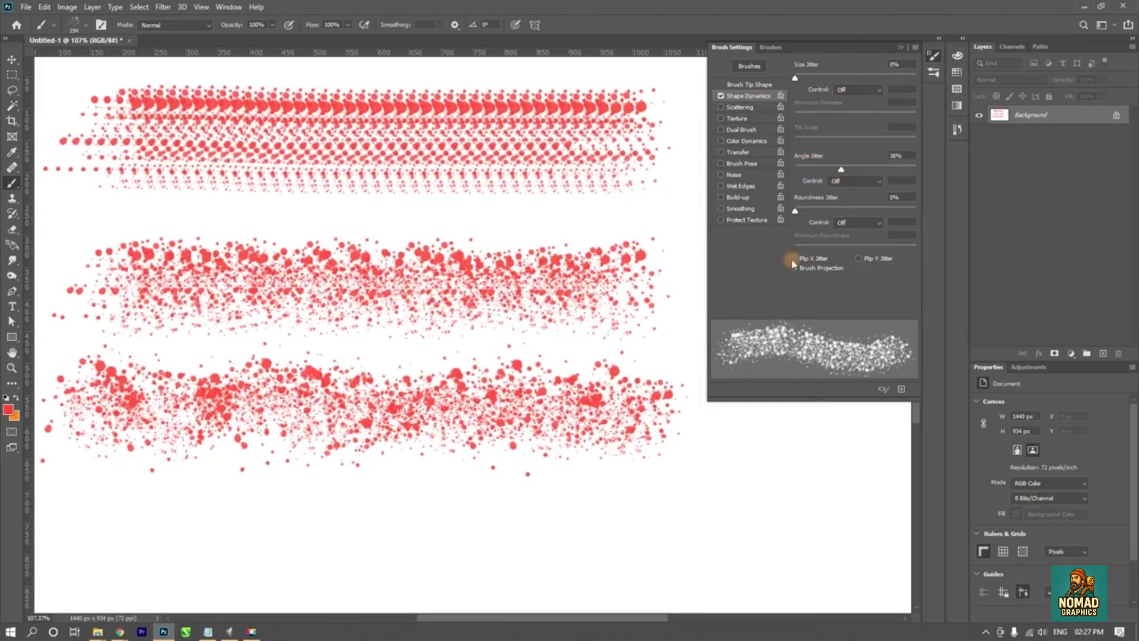
mouse_move(178, 498)
left_mouse_down()
mouse_move(204, 508)
mouse_move(694, 474)
left_mouse_up()
key("ctrl+z")
key("ctrl+z")
key("ctrl+z")
key("ctrl+z")
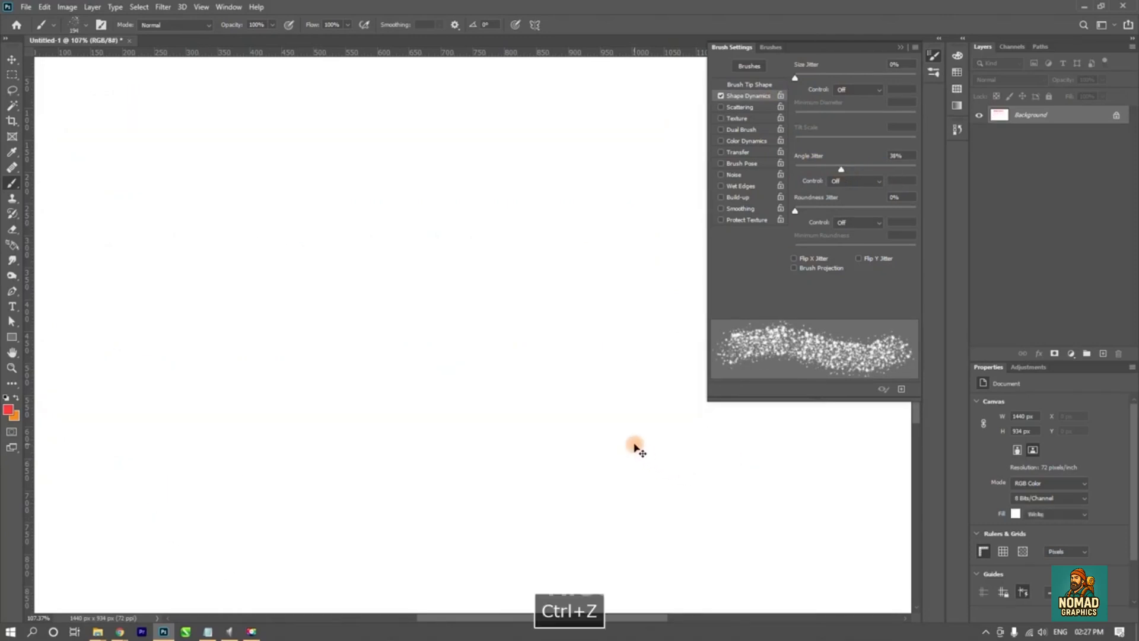
- Turn off Shape Dynamics and enable Scattering, testing the brush with a horizontal stroke that is undone
left_click(721, 96)
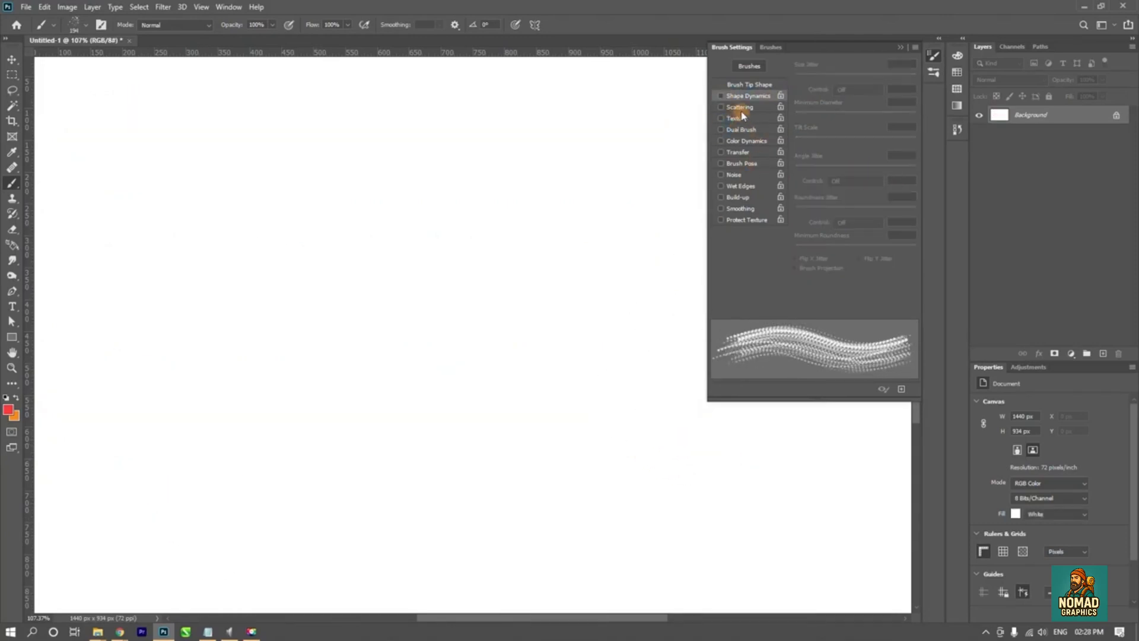
left_click(741, 108)
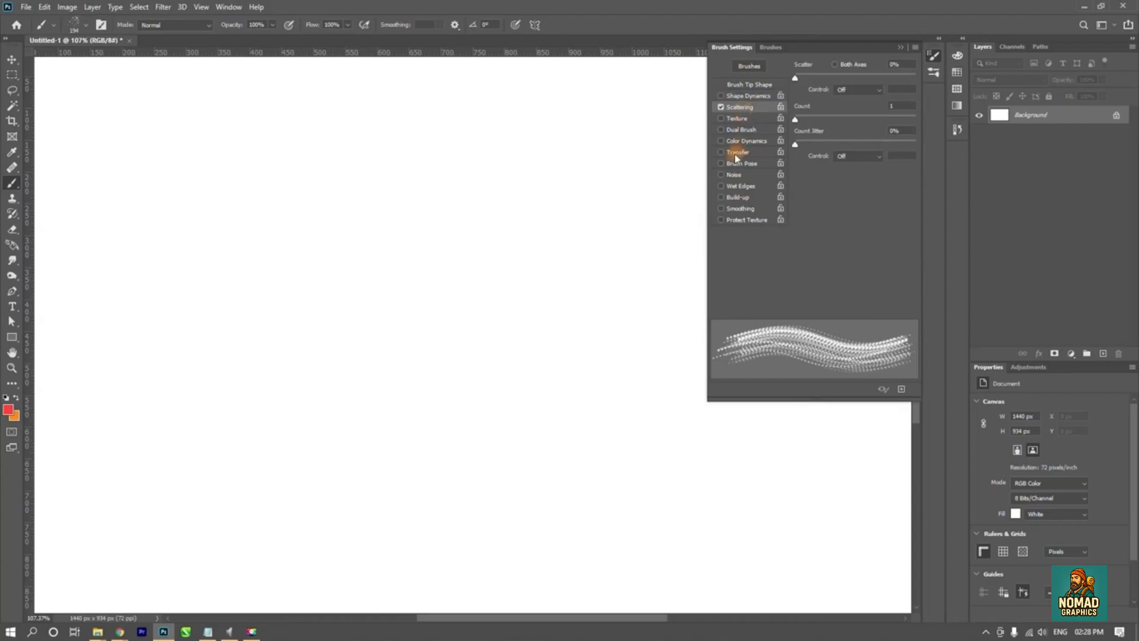
left_click_drag(178, 181, 658, 184)
key("ctrl+z")
- Keep Scatter at 0% and paint a straight horizontal reference stroke along the top of the canvas, undoing a first trial
mouse_move(796, 79)
left_mouse_down()
mouse_move(817, 84)
mouse_move(794, 89)
mouse_move(828, 86)
mouse_move(792, 81)
left_mouse_up()
mouse_move(101, 136)
left_mouse_down()
mouse_move(178, 115)
mouse_move(504, 145)
mouse_move(602, 115)
mouse_move(554, 137)
left_mouse_up()
key("ctrl+z")
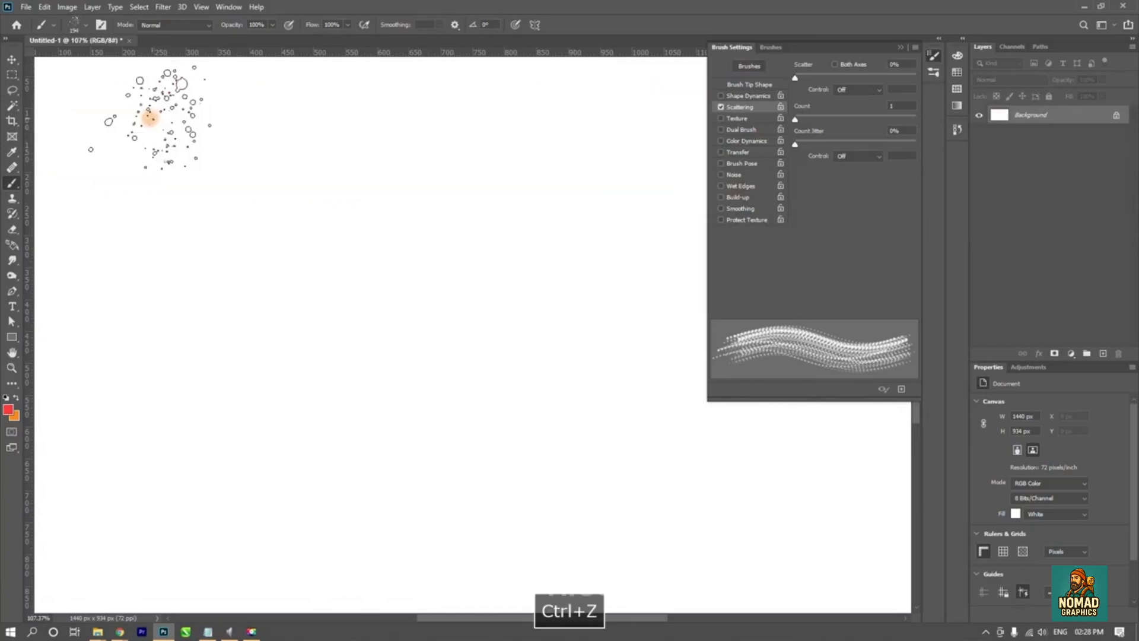
left_click(115, 116)
key("ctrl+shift+z")
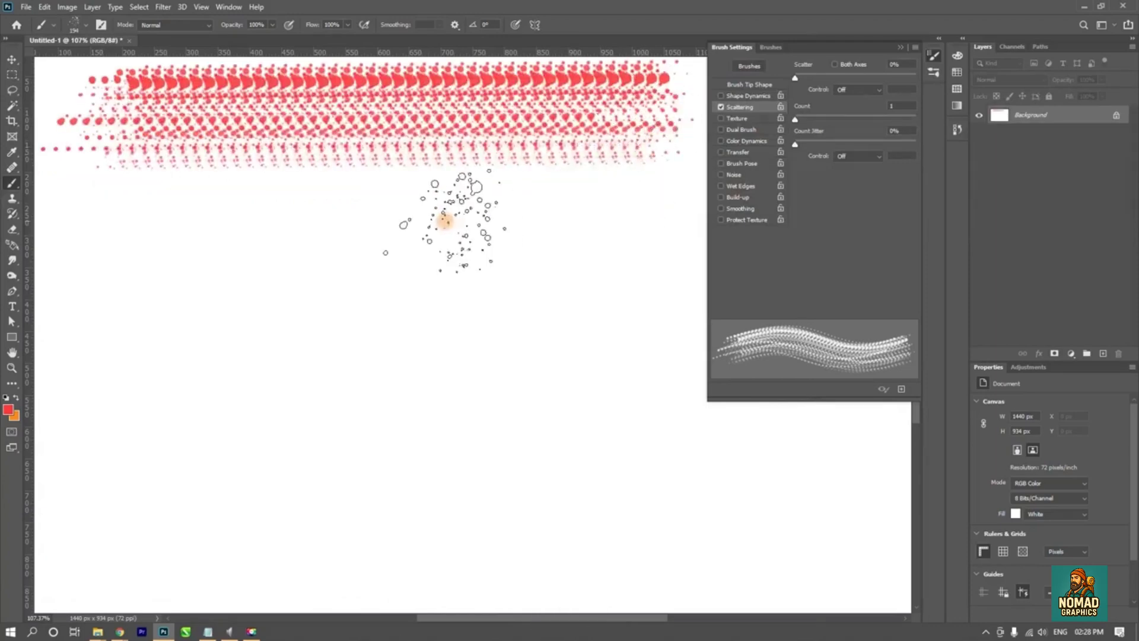
- Set Scatter to 100%, test it with strokes below the reference stroke, and undo those test strokes
mouse_move(796, 77)
left_mouse_down()
mouse_move(840, 80)
mouse_move(792, 79)
mouse_move(837, 79)
mouse_move(803, 81)
left_mouse_up()
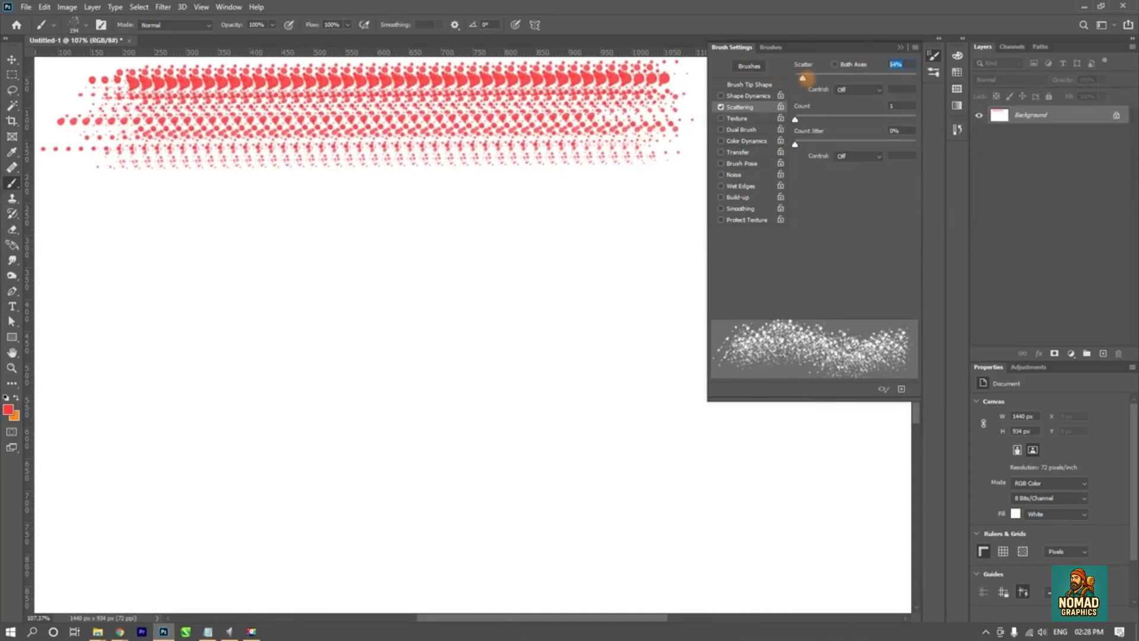
type("100")
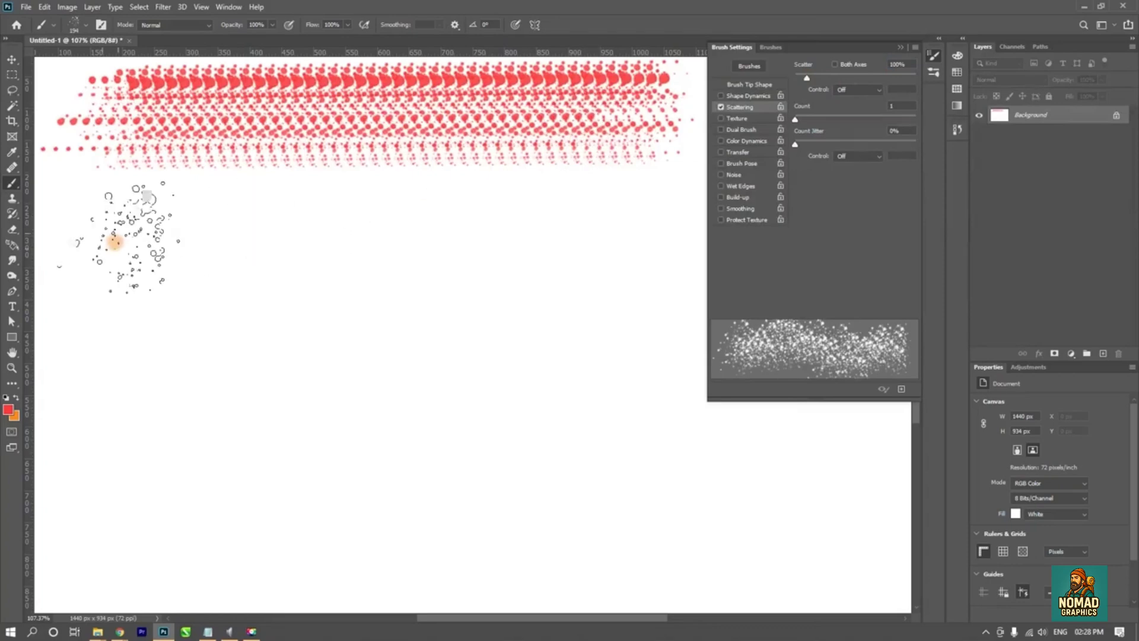
left_click(83, 261)
left_click_drag(449, 263, 631, 257)
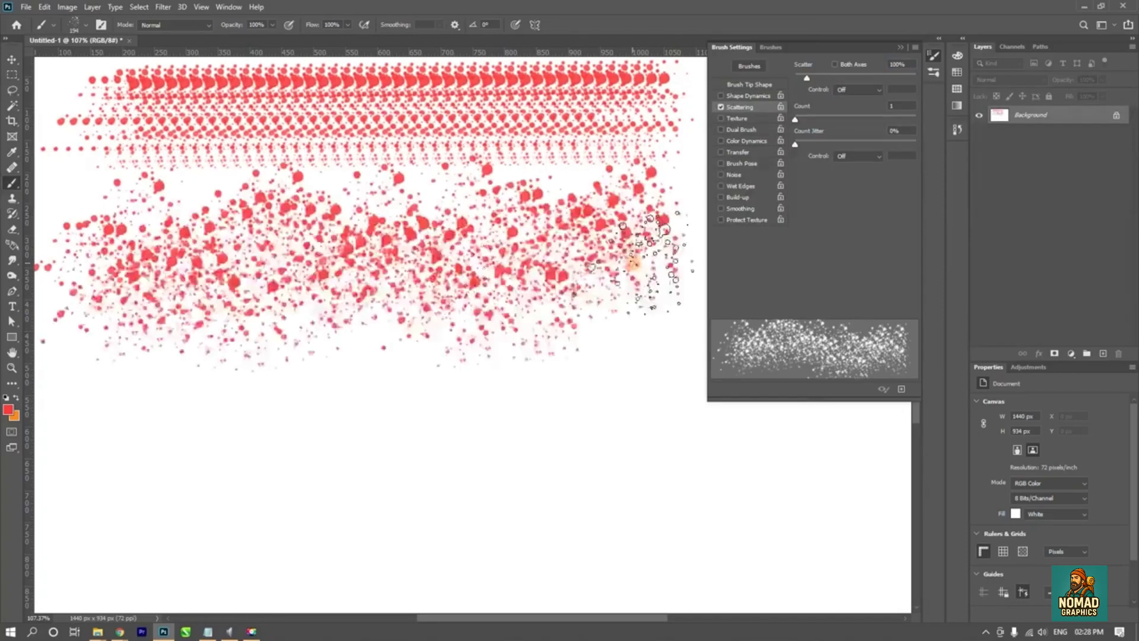
key("ctrl+z")
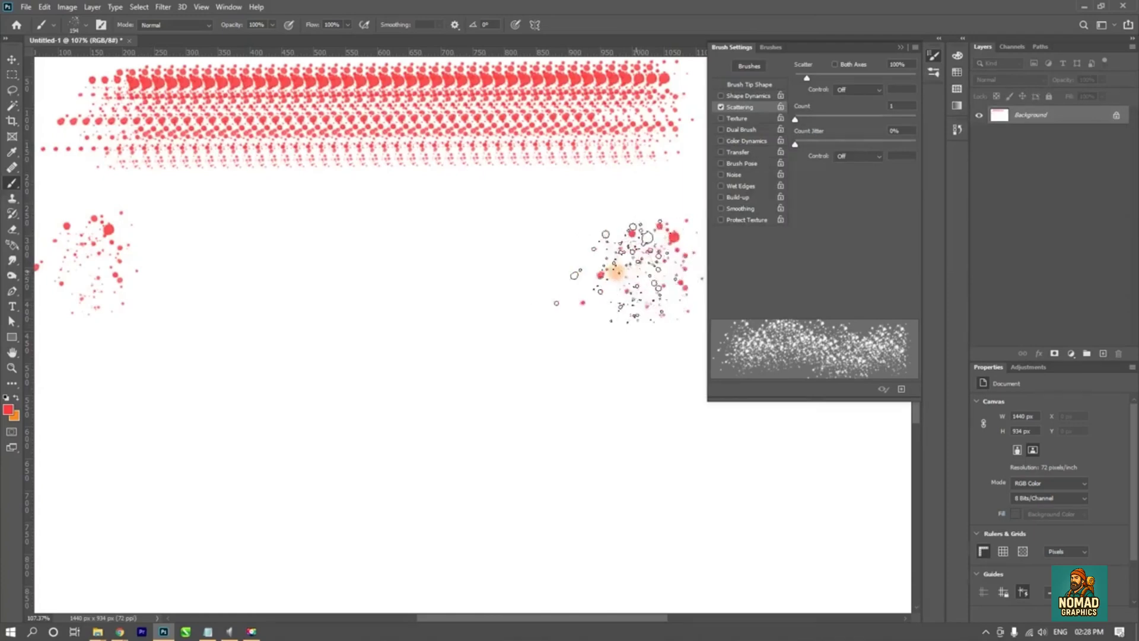
key("ctrl+z")
key("ctrl+z")
- Paint a broad 100% scatter stroke that doubles back below the reference stroke, and undo all the scattered marks
mouse_move(73, 325)
left_mouse_down()
mouse_move(666, 322)
mouse_move(649, 317)
mouse_move(654, 347)
left_mouse_up()
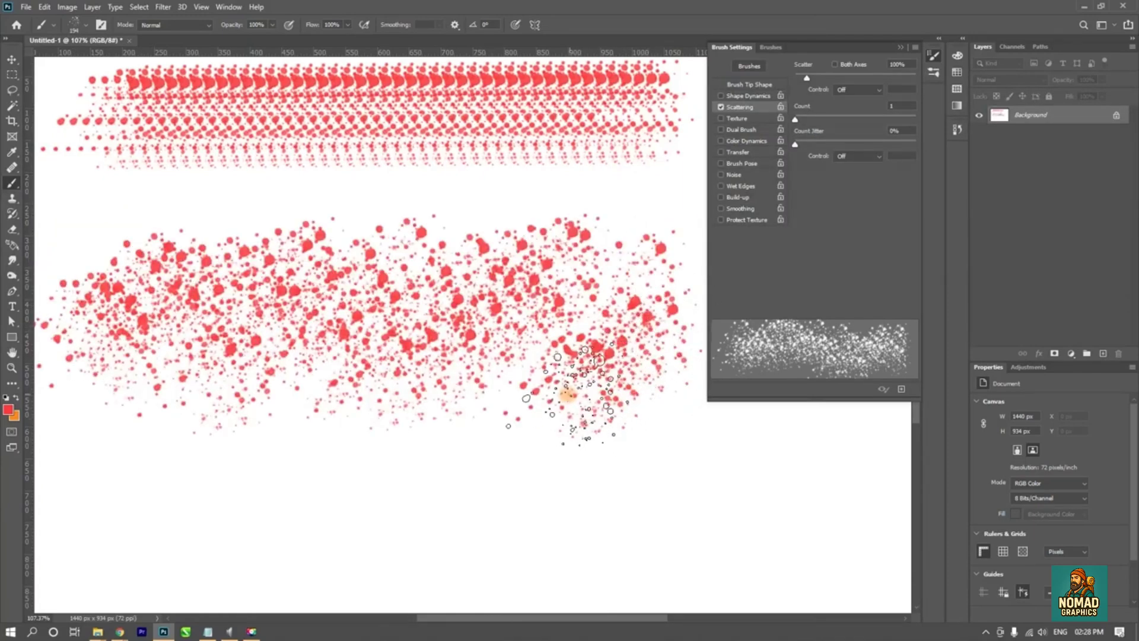
key("space")
left_click_drag(526, 387, 527, 348)
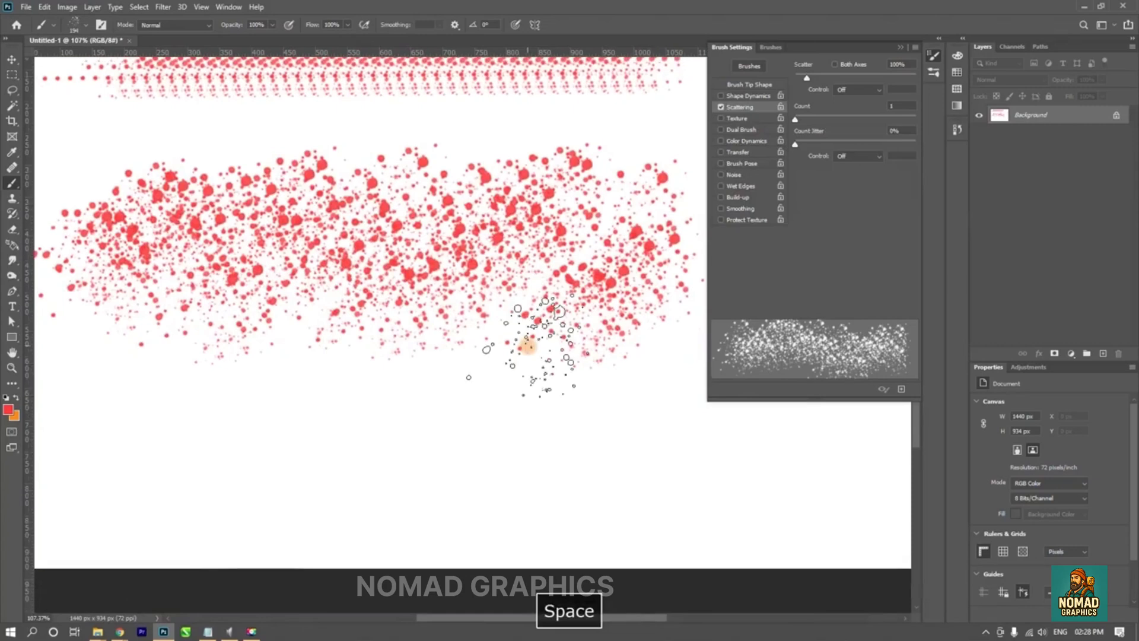
left_click(525, 354)
key("ctrl+z")
key("ctrl+z")
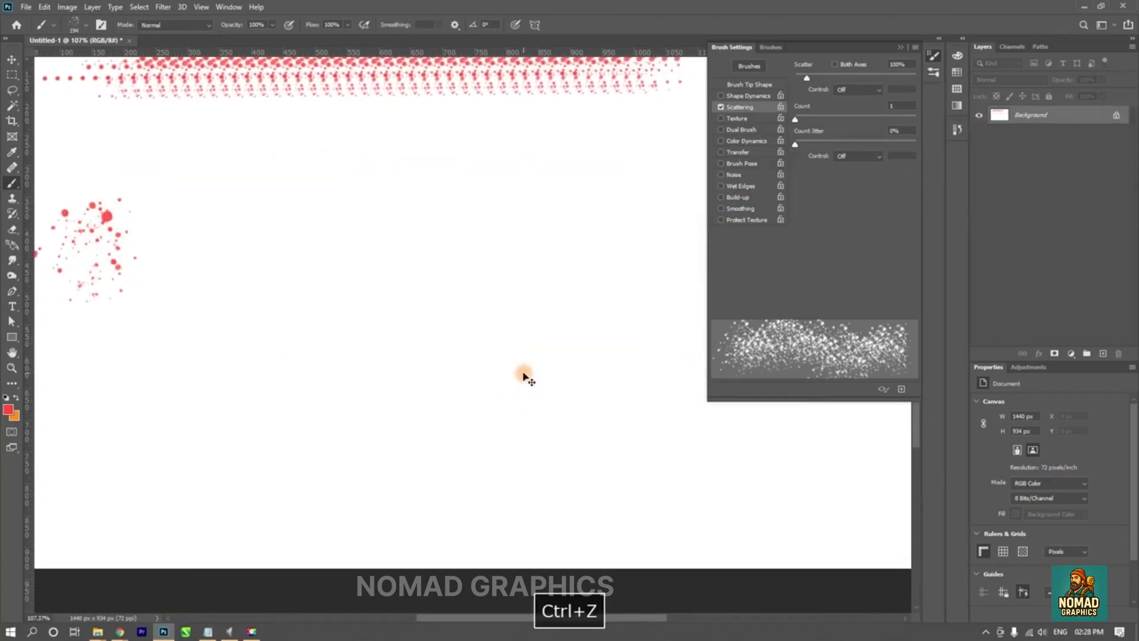
- Replace the reference stroke with a wavy 100% scatter stroke across the upper canvas, and enable scatter on both axes
key("ctrl+z")
key("space")
left_click_drag(498, 275, 490, 344)
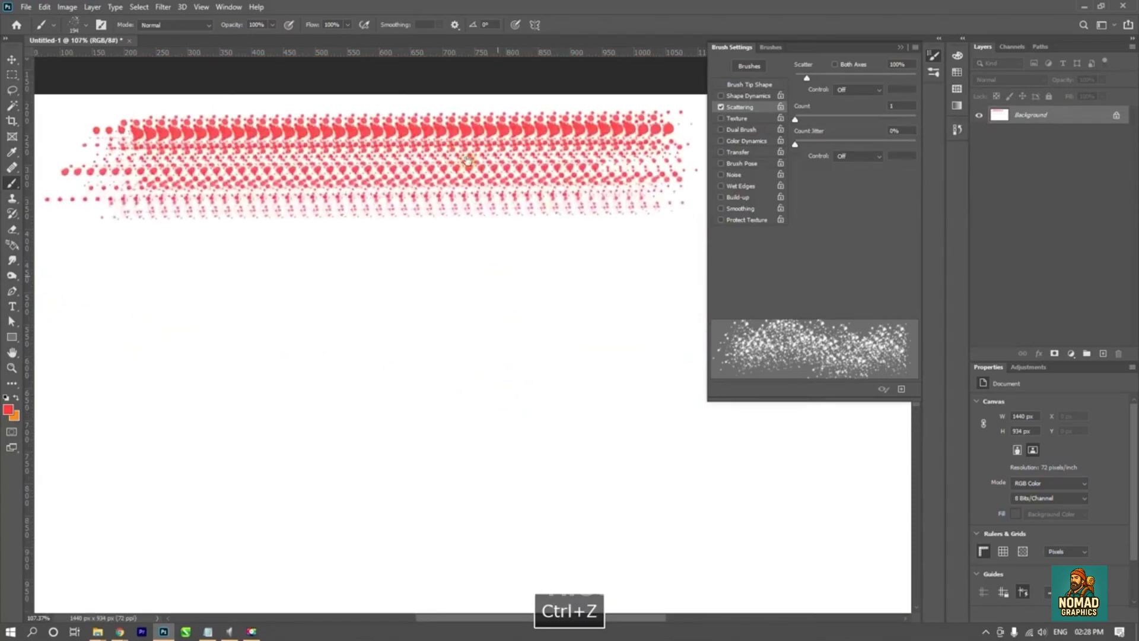
key("ctrl+z")
mouse_move(109, 186)
left_mouse_down()
mouse_move(87, 237)
mouse_move(58, 223)
mouse_move(658, 229)
left_mouse_up()
key("ctrl+z")
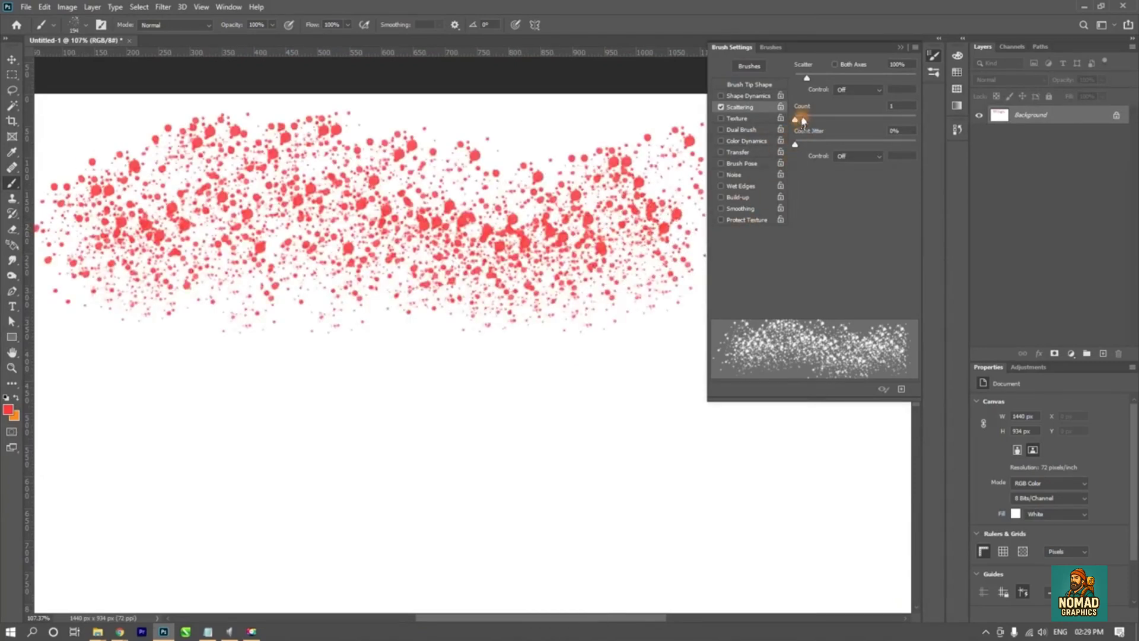
left_click(835, 64)
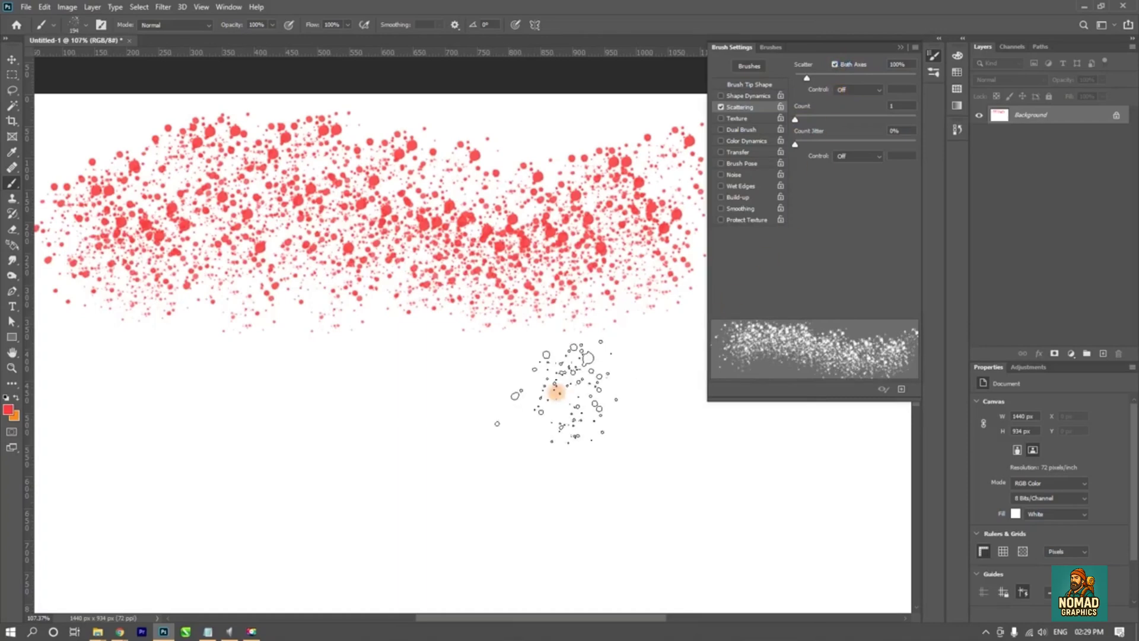
- Paint a wavy both-axes scatter stroke across the lower part of the canvas at 100% Scatter
left_click_drag(69, 508, 802, 518)
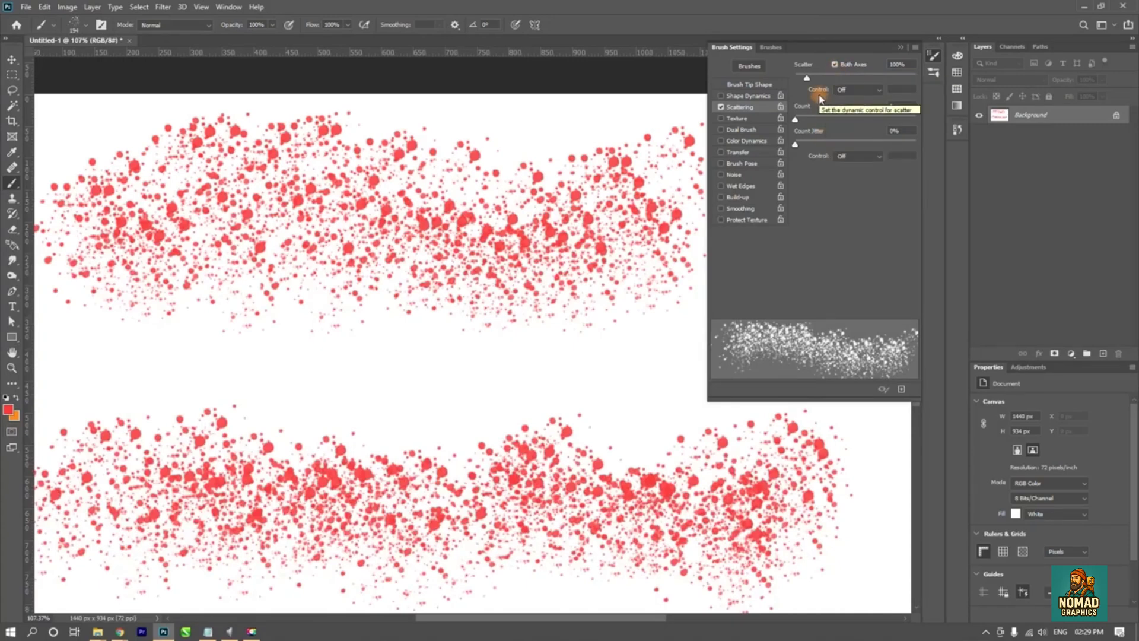
key("F9")
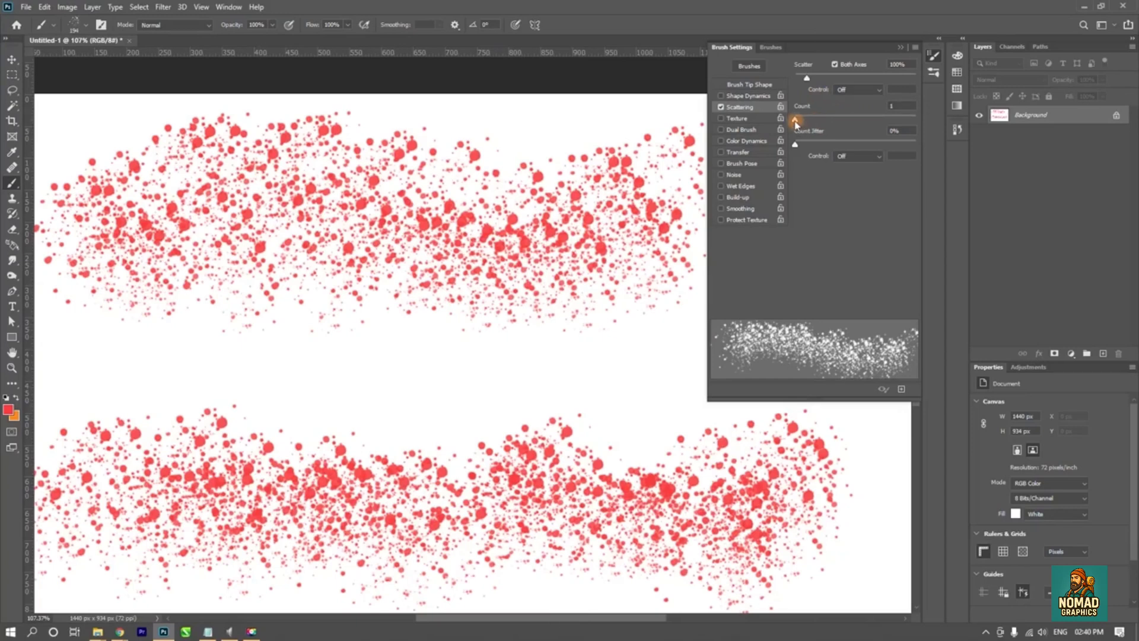
- Set the scatter Count to 2, test it with a stroke between the two existing bands, and undo that stroke
mouse_move(798, 121)
left_mouse_down()
mouse_move(808, 115)
mouse_move(796, 125)
left_mouse_up()
left_click_drag(797, 124, 801, 123)
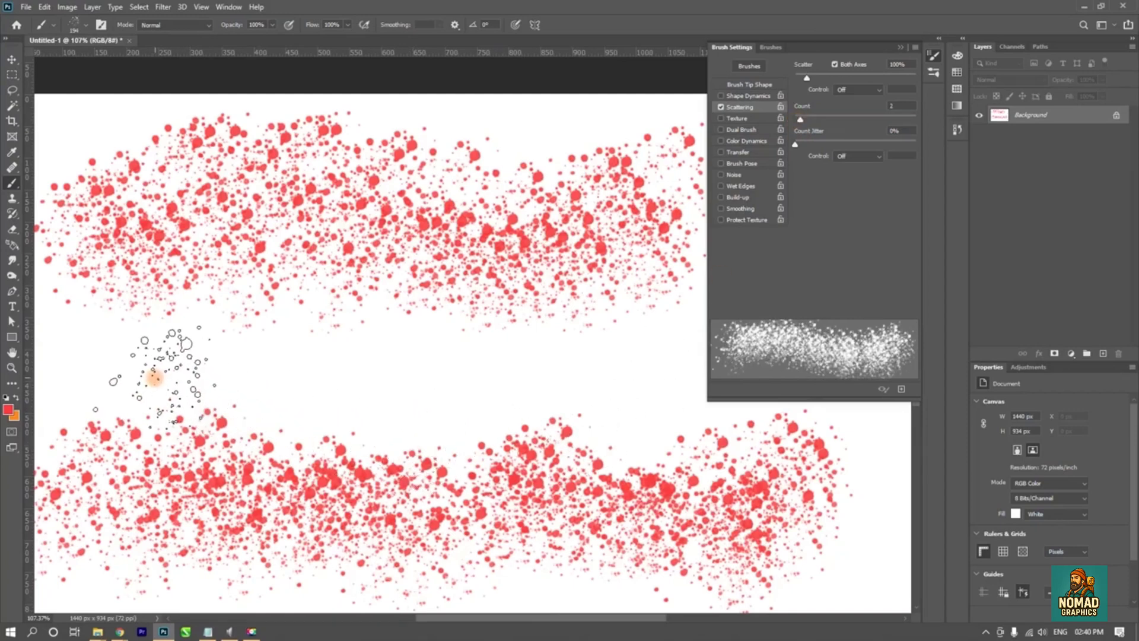
left_click_drag(155, 365, 637, 380)
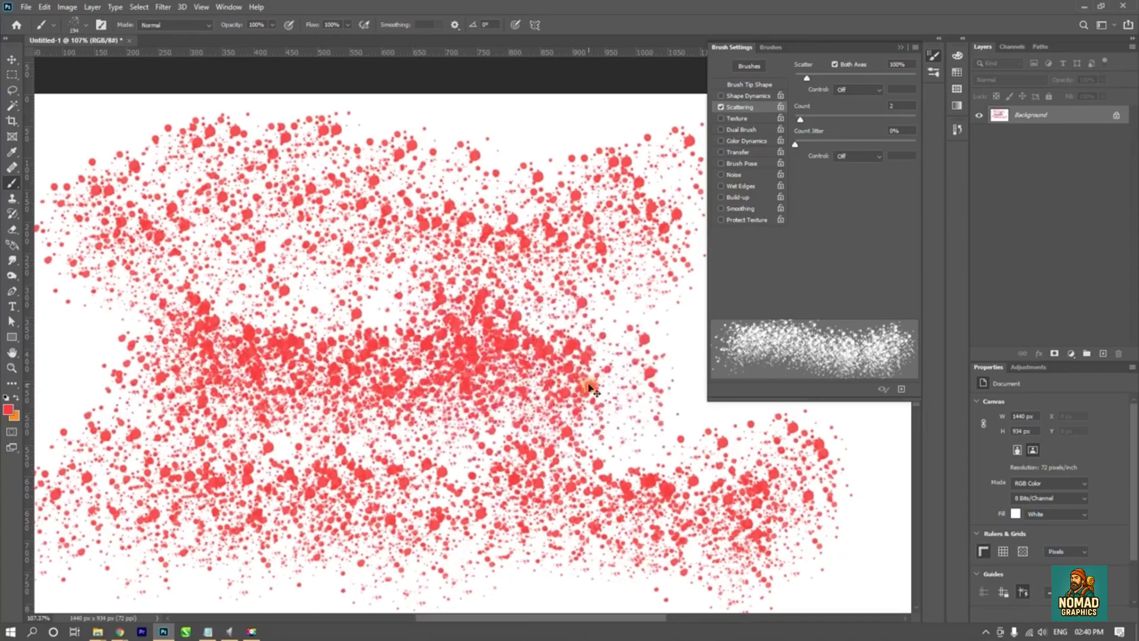
key("ctrl+z")
- Preview a scatter Count of 8 and reset the Count to 1
mouse_move(795, 144)
left_mouse_down()
mouse_move(859, 144)
mouse_move(823, 142)
mouse_move(850, 122)
mouse_move(867, 145)
mouse_move(805, 151)
mouse_move(904, 155)
mouse_move(735, 156)
left_mouse_up()
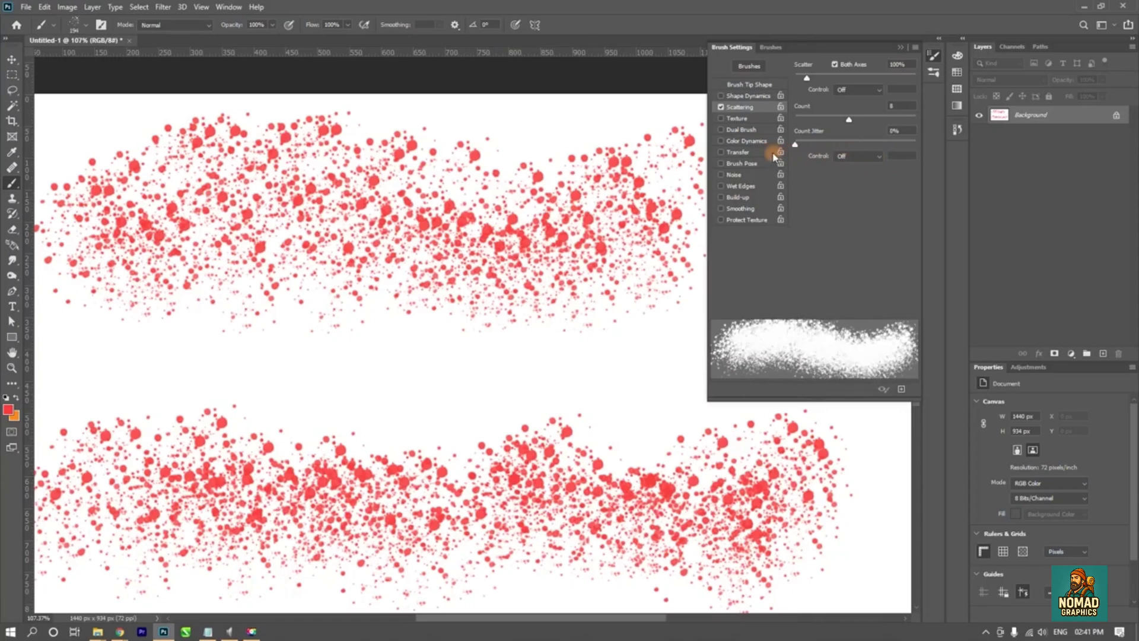
left_click_drag(845, 121, 795, 122)
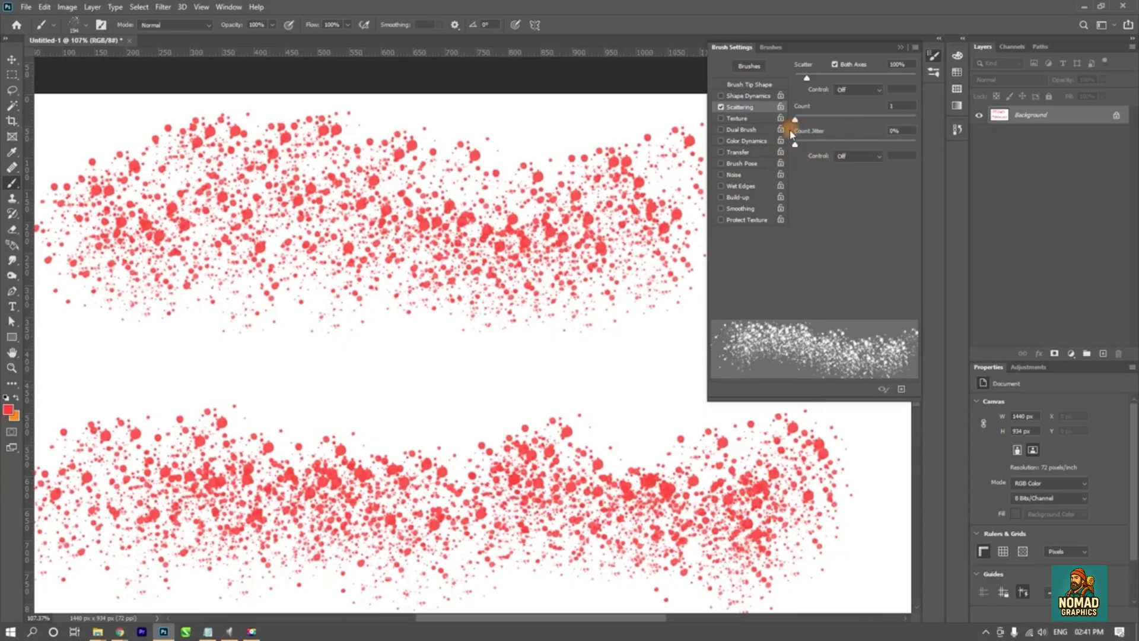
- Turn off Scattering and undo all scatter strokes until the canvas is blank
left_click(720, 108)
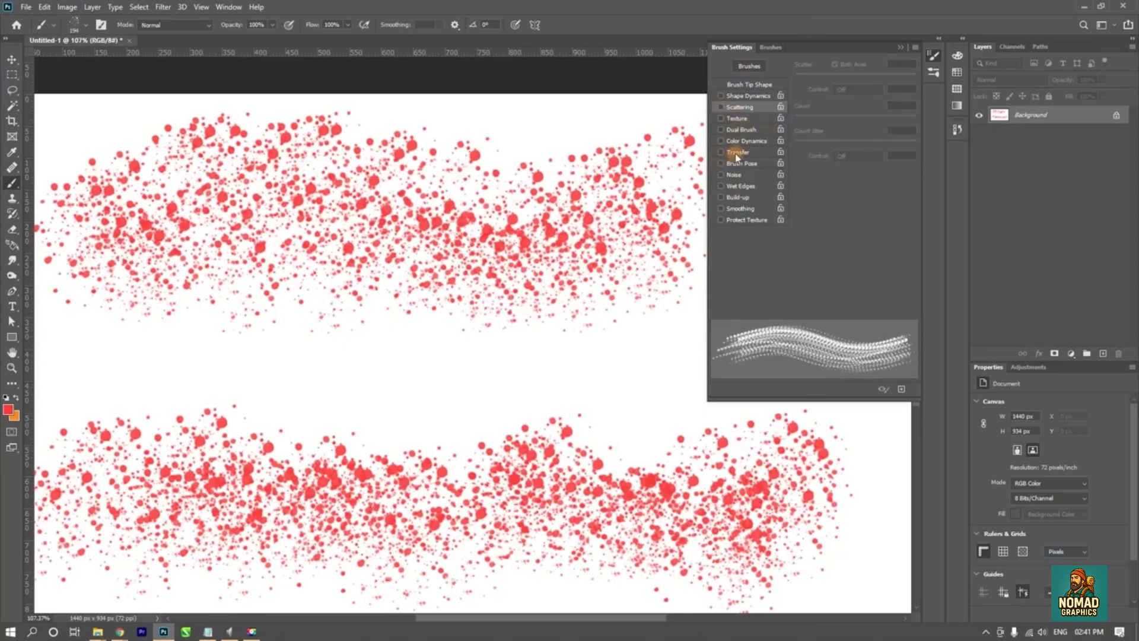
key("ctrl+z")
key("ctrl+z")
key("ctrl+z")
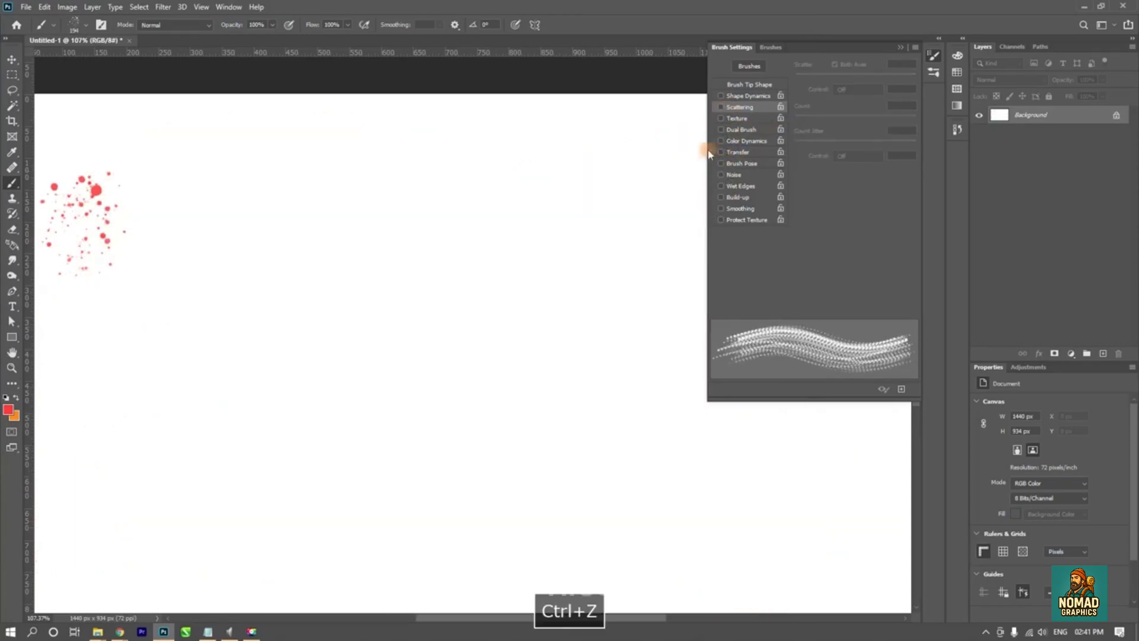
key("ctrl+z")
- Enable the Texture option for the brush, test it with a stroke near the top of the canvas, and undo the stroke
left_click(738, 120)
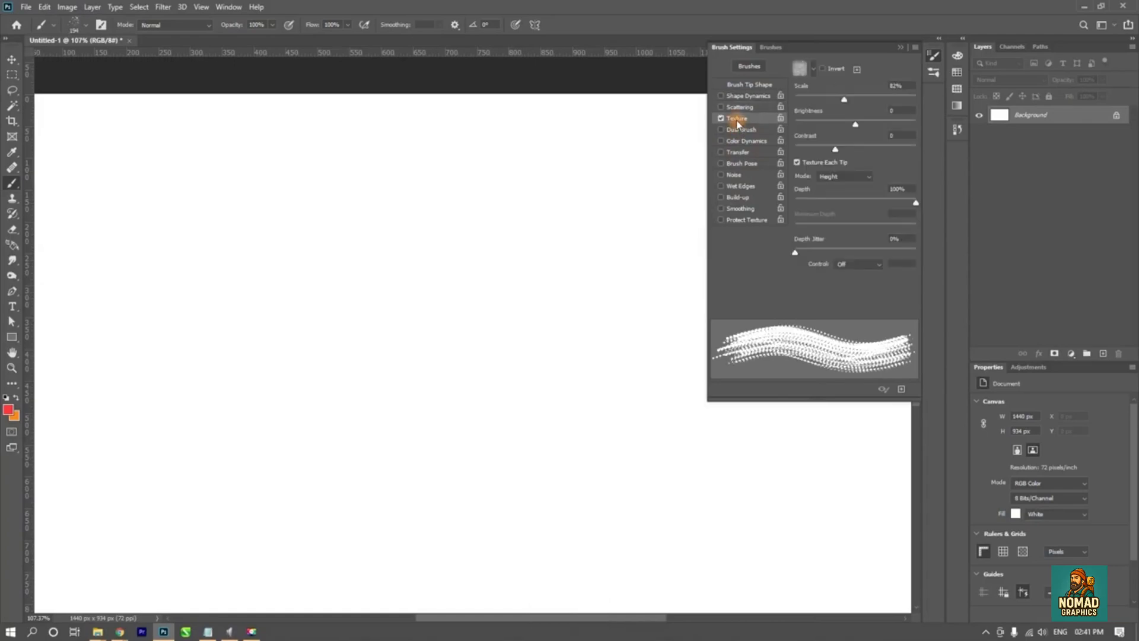
mouse_move(198, 178)
left_mouse_down()
mouse_move(482, 178)
mouse_move(557, 200)
left_mouse_up()
key("ctrl+z")
- Reduce the brush size and paint a straight textured reference stroke along the top of the canvas
left_click_drag(296, 191, 266, 190)
left_click(73, 142)
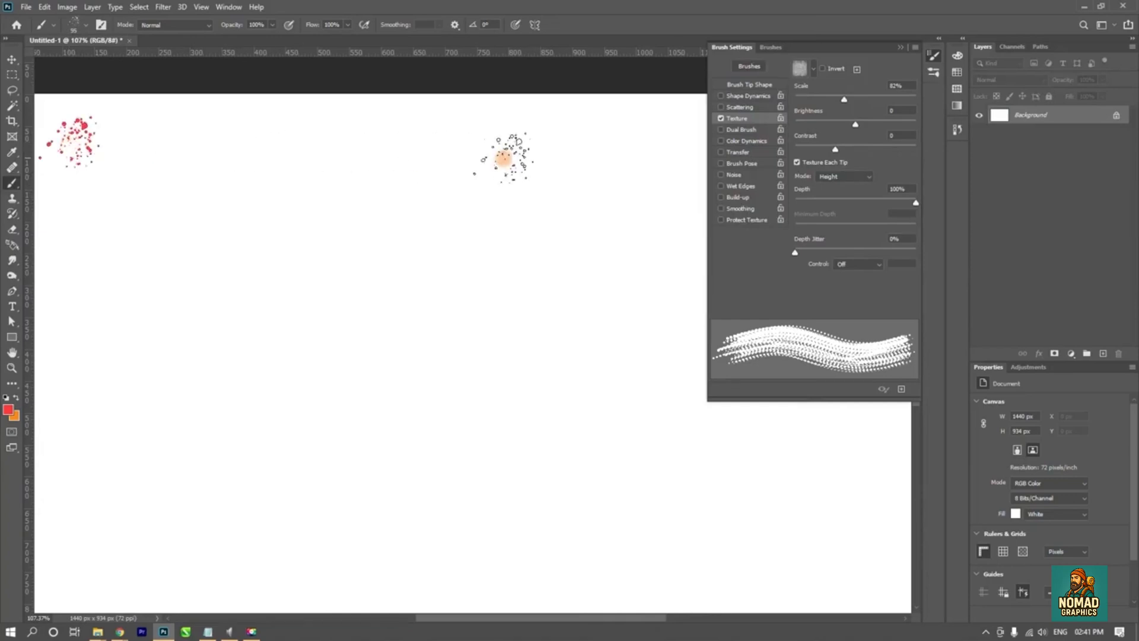
left_click(639, 138, "shift")
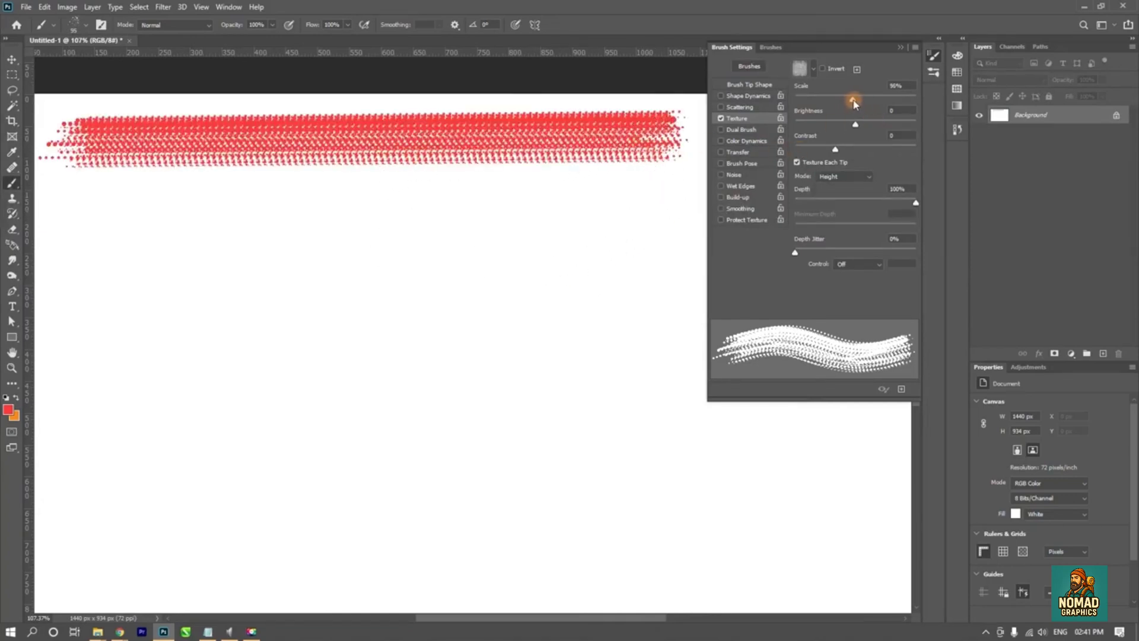
- Set the texture Scale to 78% and Depth to 11%, and paint a straight stroke below the reference stroke
mouse_move(853, 104)
left_mouse_down()
mouse_move(879, 102)
mouse_move(842, 102)
mouse_move(863, 102)
mouse_move(853, 105)
left_mouse_up()
mouse_move(915, 204)
left_mouse_down()
mouse_move(796, 207)
mouse_move(808, 208)
left_mouse_up()
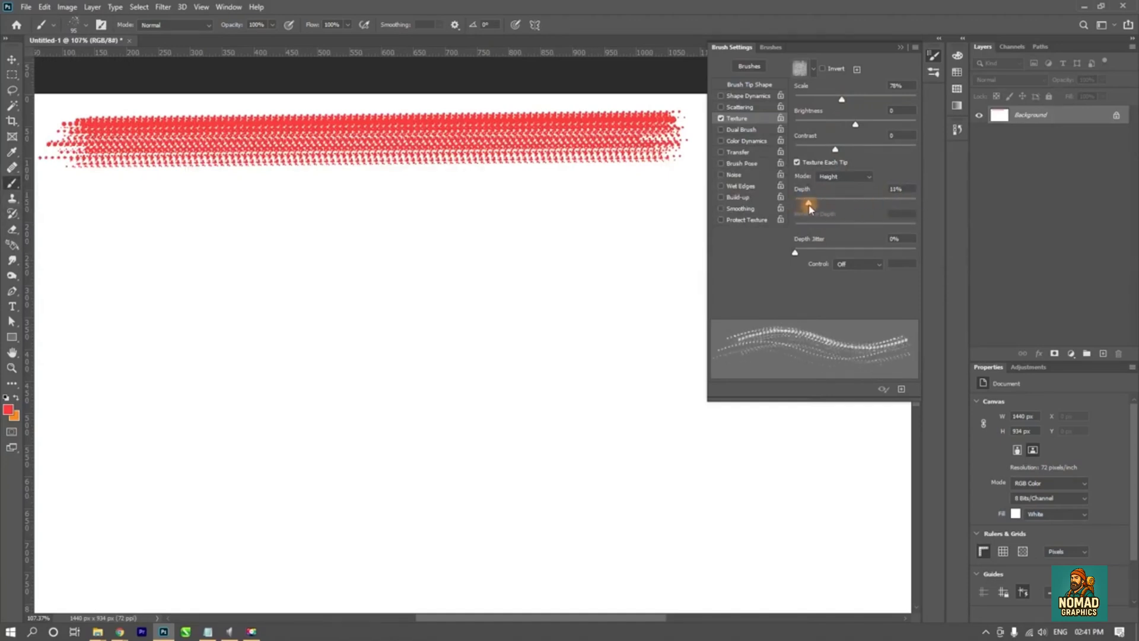
left_click(652, 212, "shift")
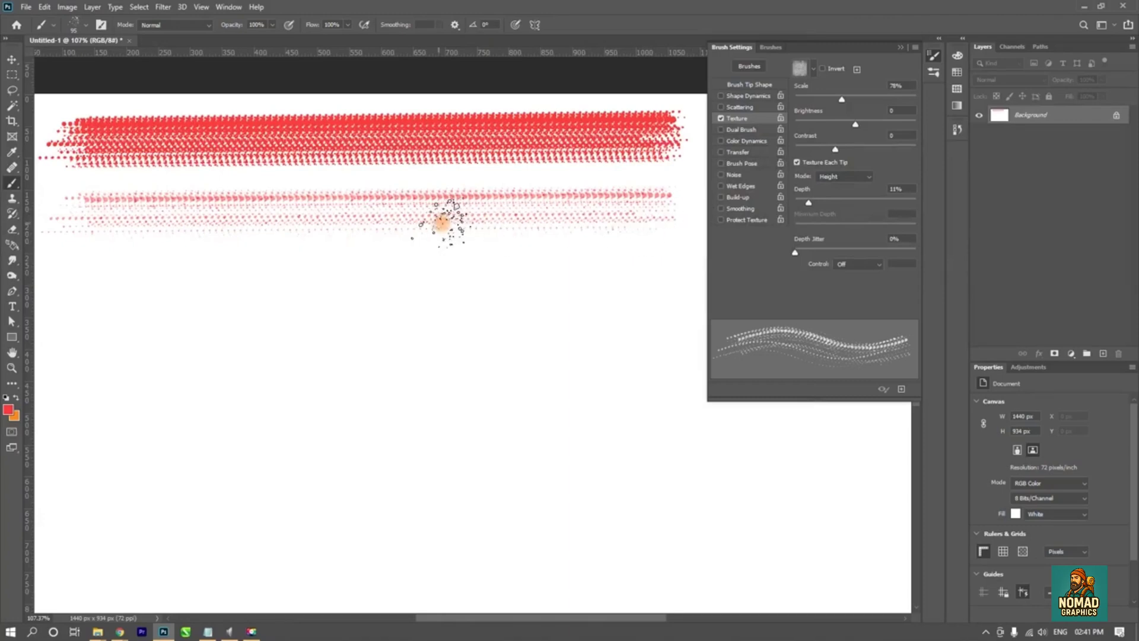
- Set the texture's Depth Jitter to 80% and paint a third straight stroke below the other two
left_click_drag(794, 253, 892, 253)
left_click(72, 290)
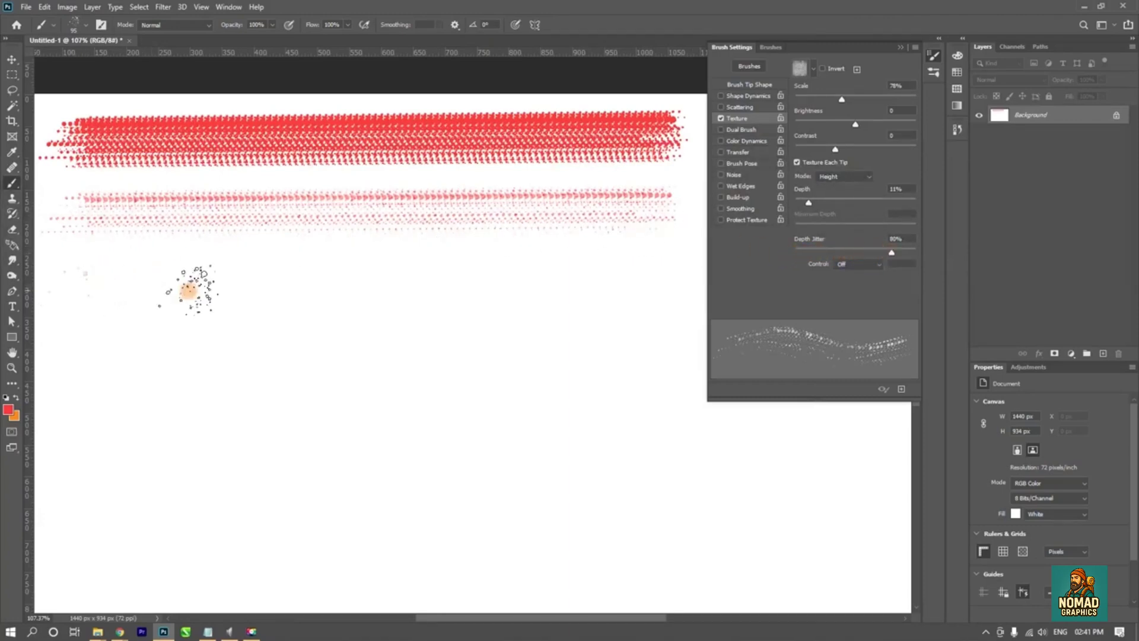
left_click(644, 288, "shift")
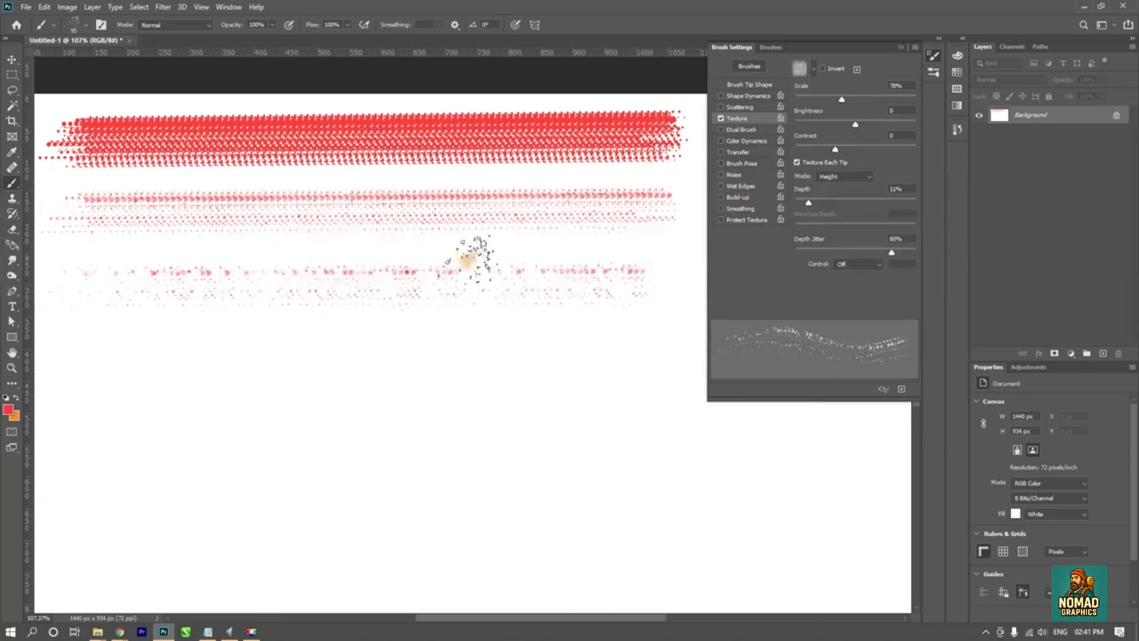
- Reset Depth Jitter to 0% and review its Control options, keeping Control at Off
left_click_drag(888, 253, 794, 253)
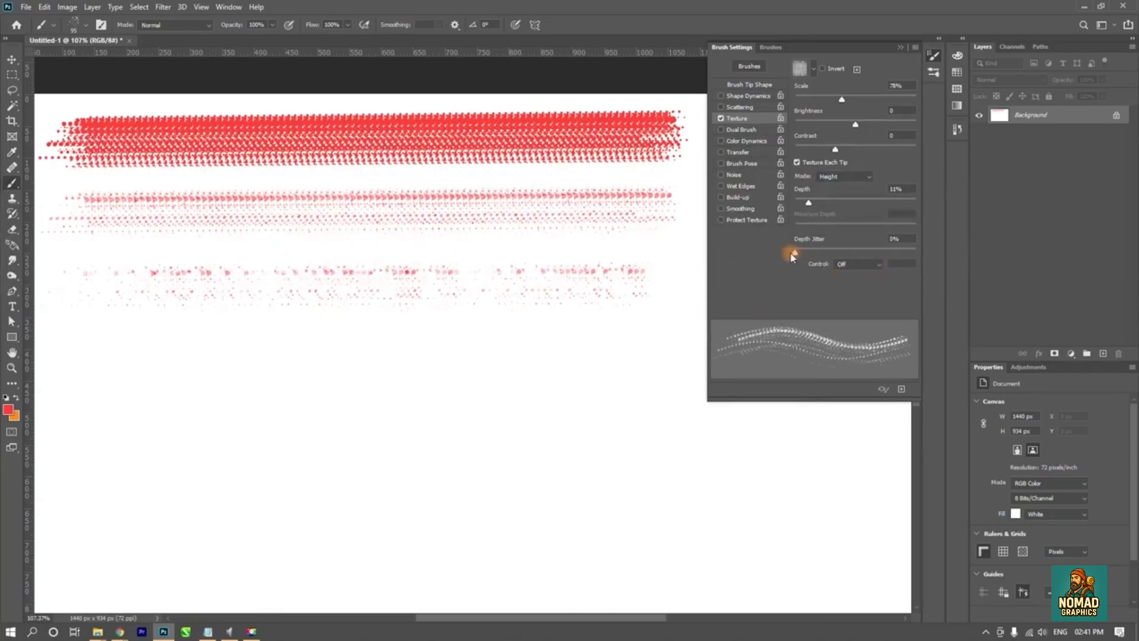
left_click(862, 265)
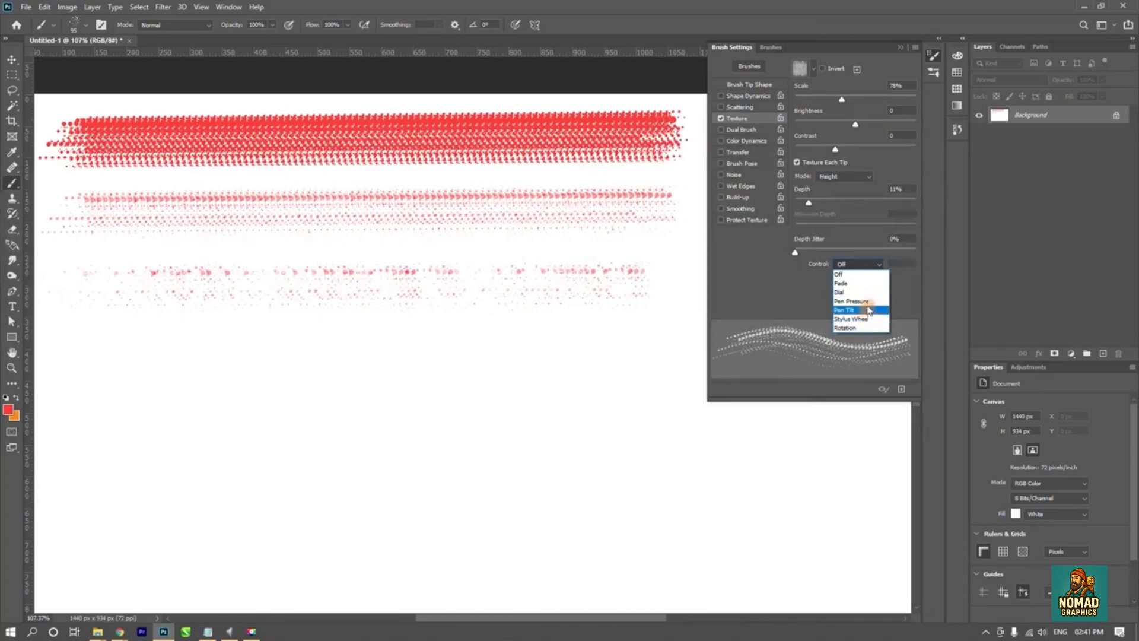
left_click(864, 270)
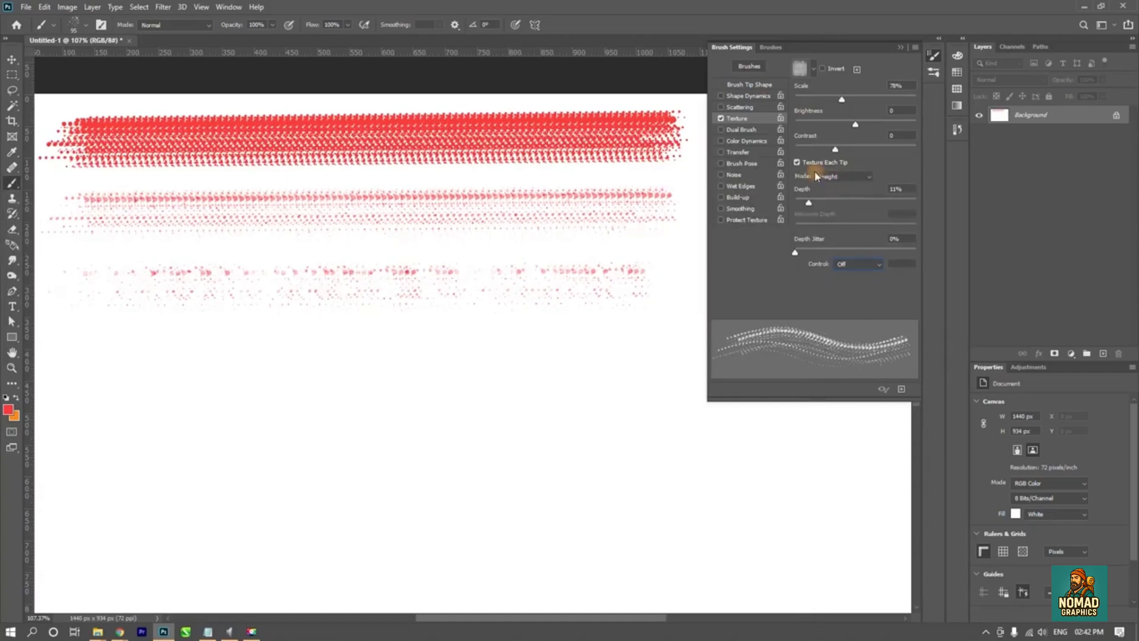
- Set the texture Contrast to 100 and paint a fourth straight stroke below the previous ones
left_click_drag(837, 151, 917, 151)
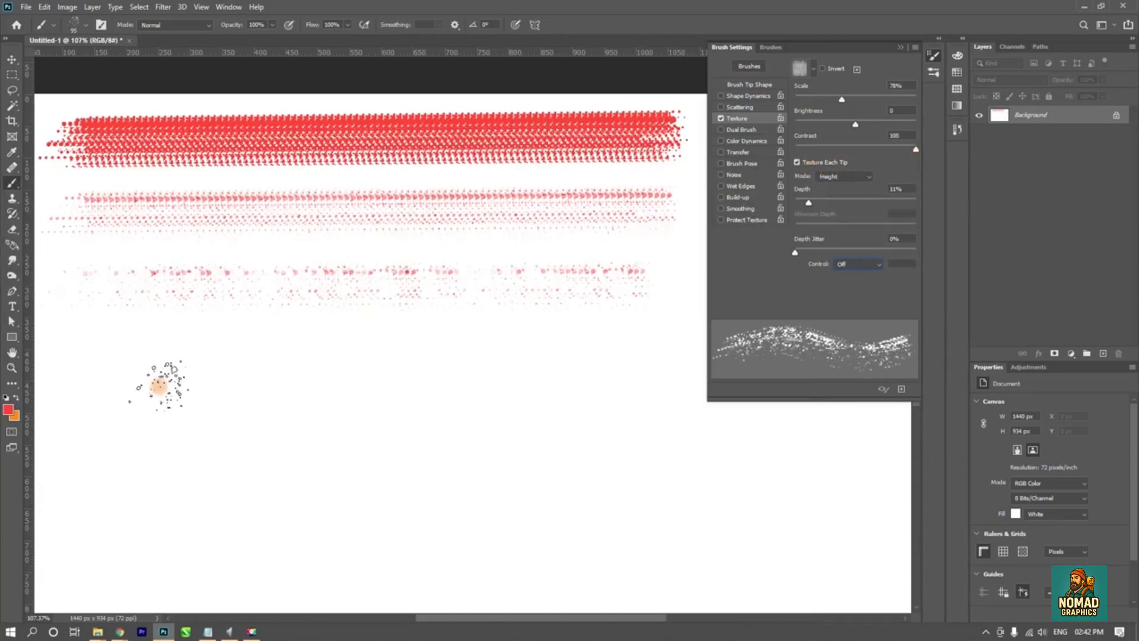
left_click(71, 360)
left_click(644, 359, "shift")
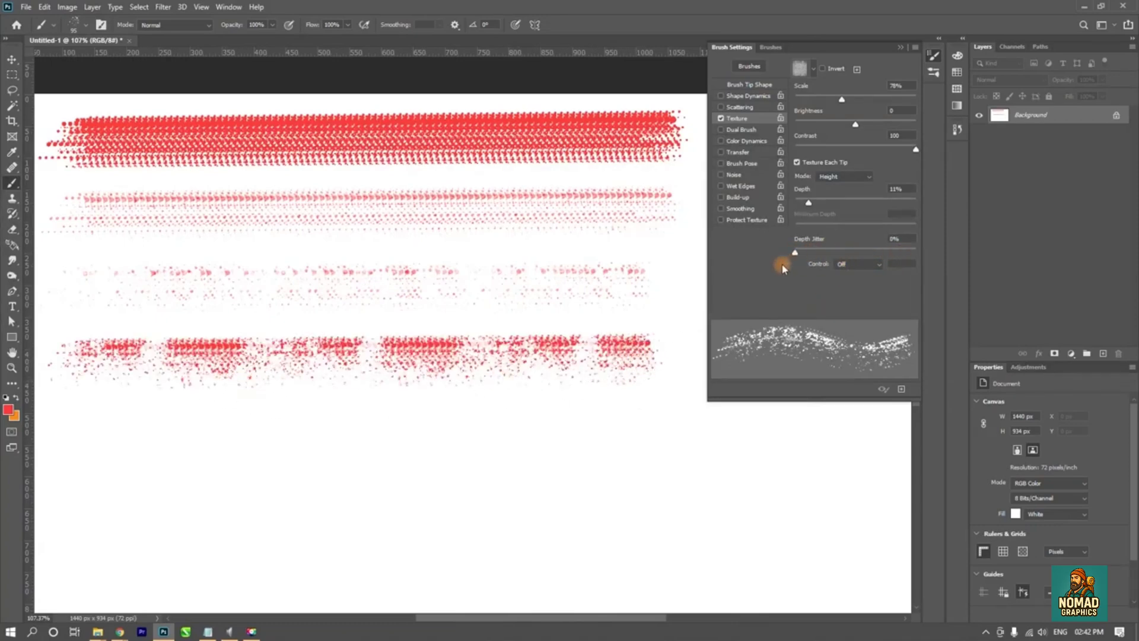
- Set the texture to Depth 100%, Contrast -50, Brightness 54 and Scale 50%
mouse_move(813, 205)
left_mouse_down()
mouse_move(910, 199)
mouse_move(780, 208)
mouse_move(919, 206)
left_mouse_up()
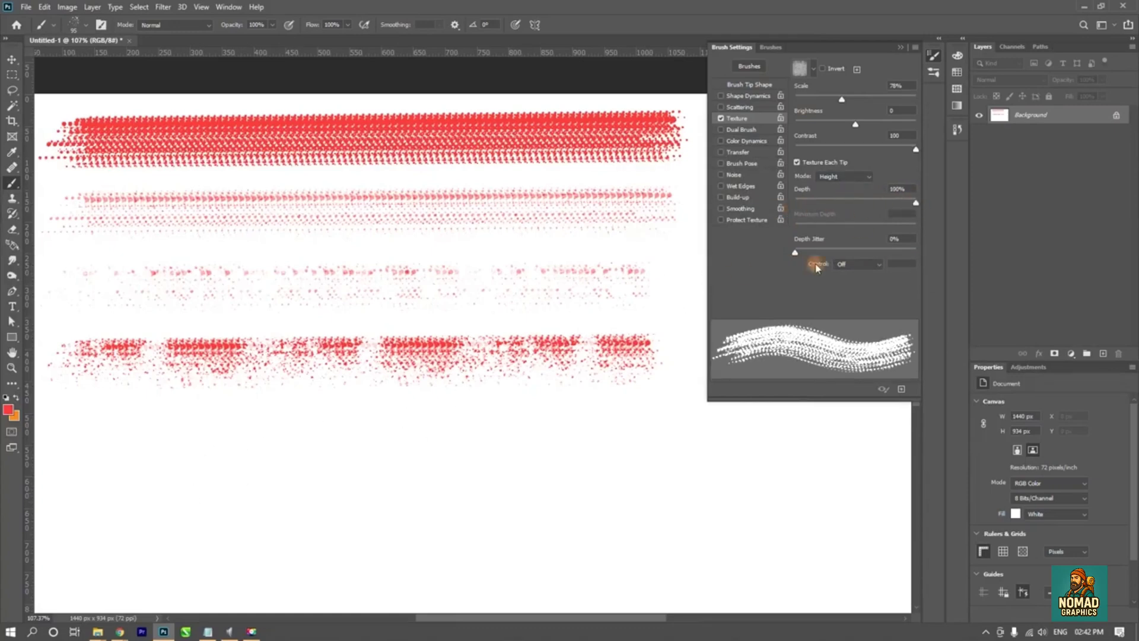
left_click_drag(919, 153, 760, 167)
left_click_drag(876, 165, 742, 157)
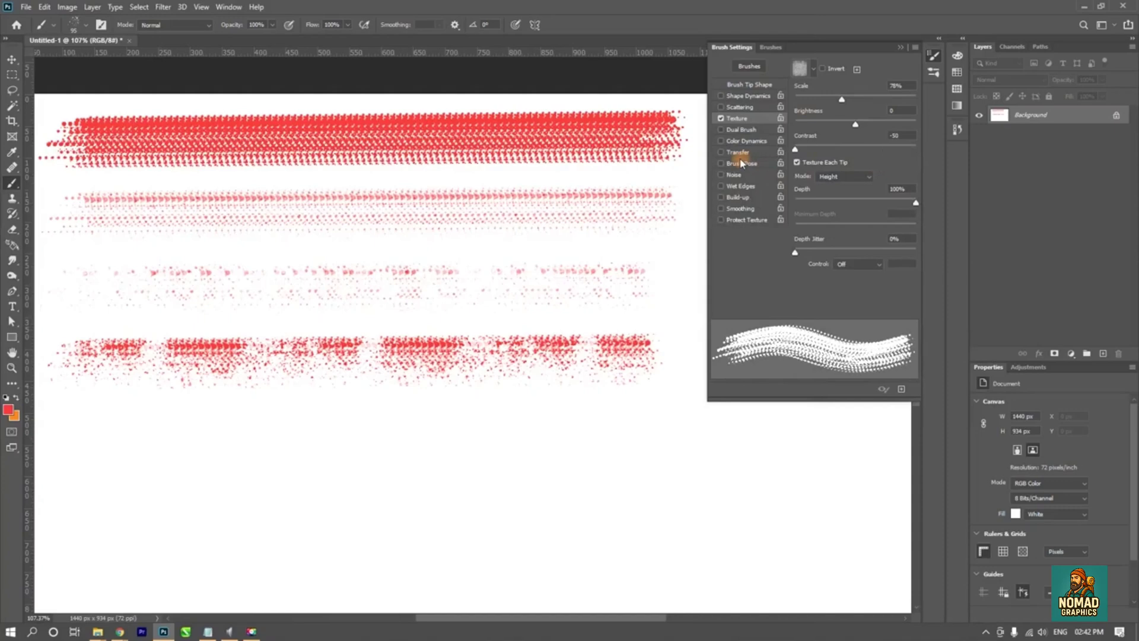
mouse_move(856, 126)
left_mouse_down()
mouse_move(923, 122)
mouse_move(771, 125)
mouse_move(890, 130)
mouse_move(909, 99)
mouse_move(799, 106)
left_mouse_up()
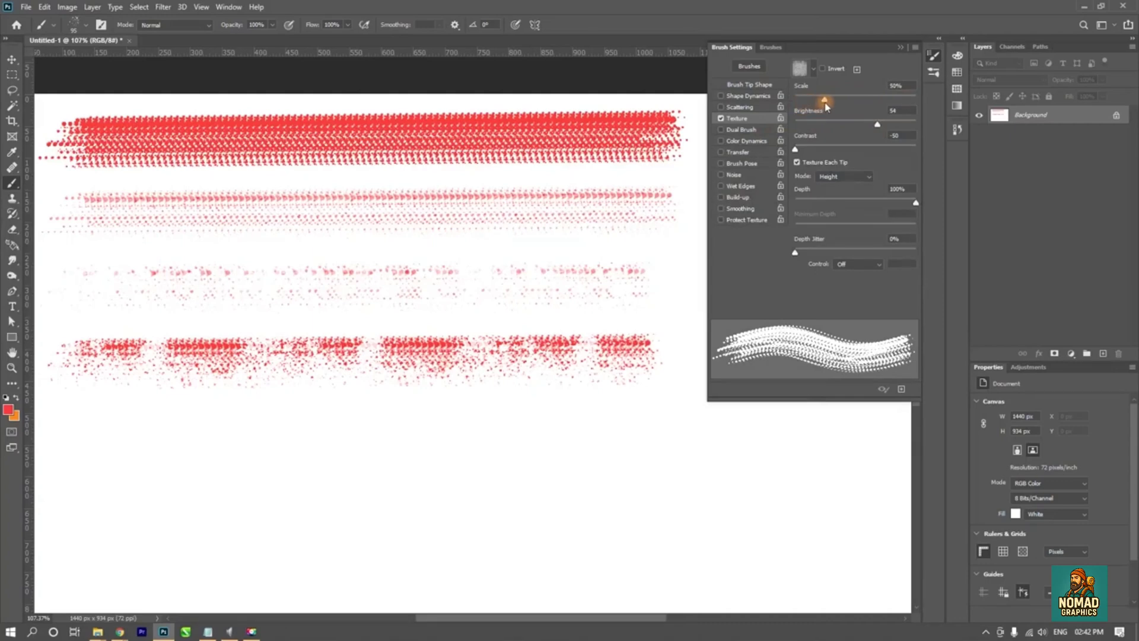
- Invert the texture, test it with a stroke below the fourth one, and undo that stroke
left_click(821, 69)
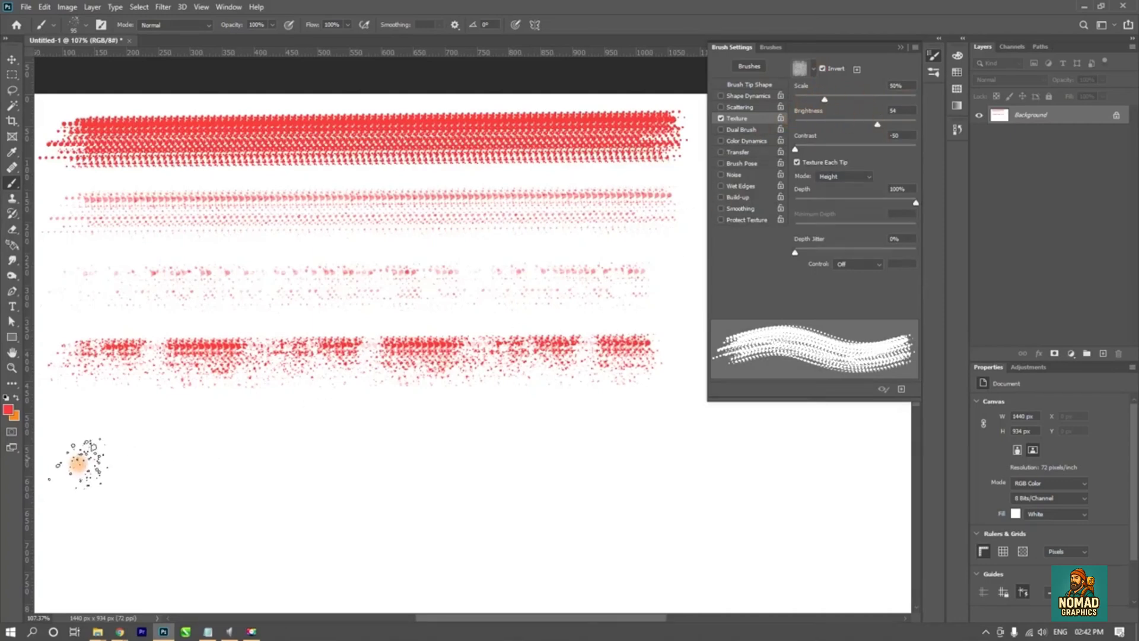
left_click_drag(57, 469, 611, 436)
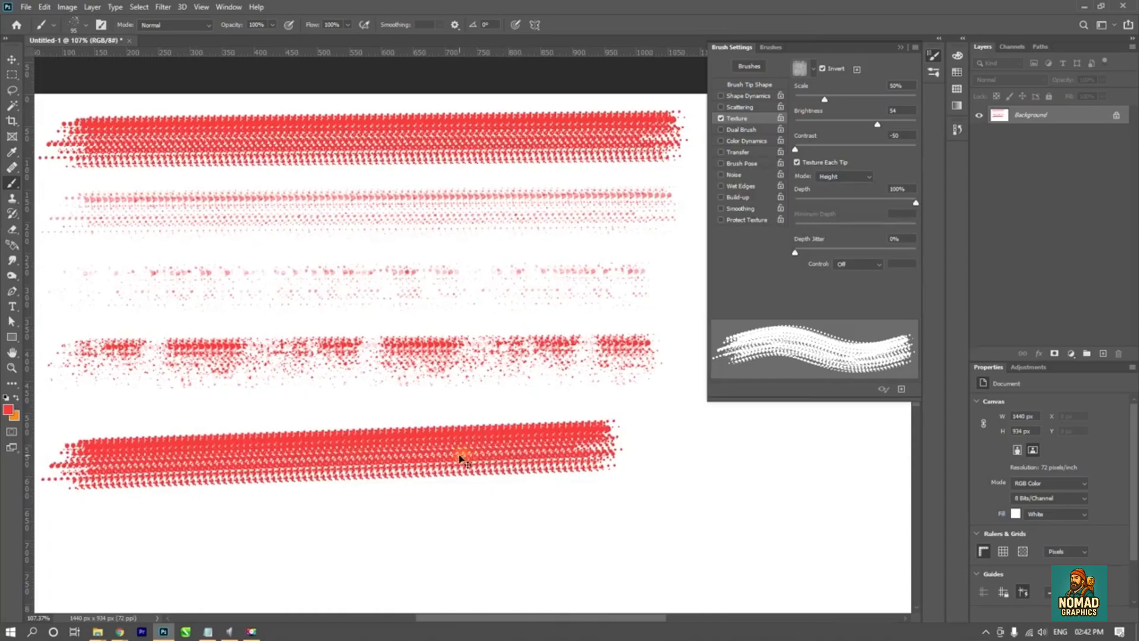
key("ctrl+z")
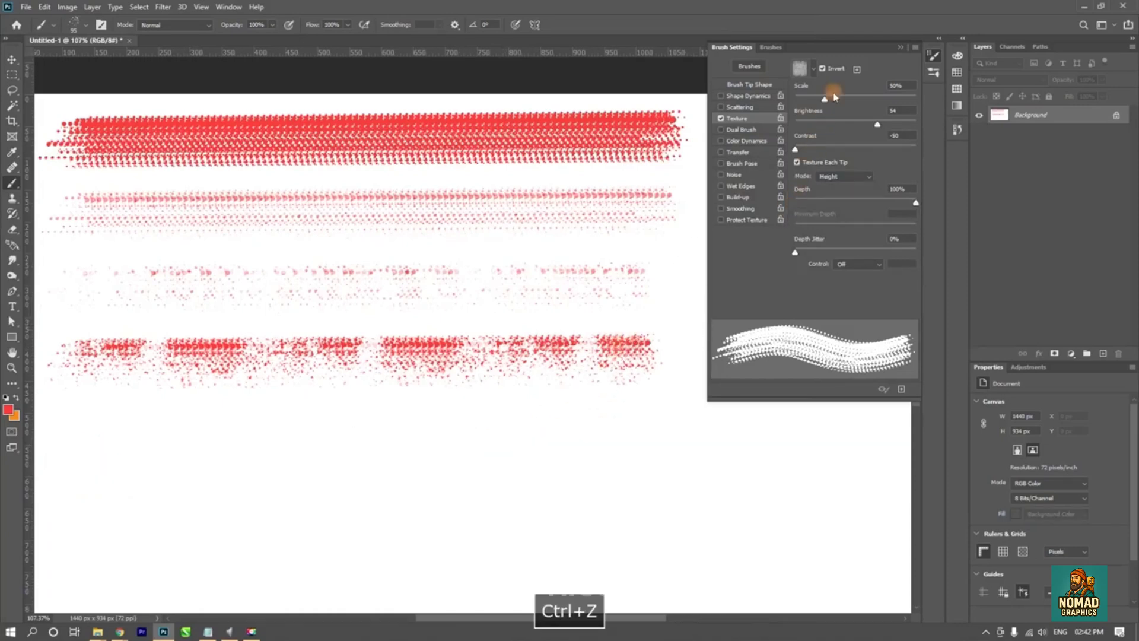
- Choose the dark green Grass pattern as the brush texture and paint a straight stroke across the lower canvas
left_click(815, 69)
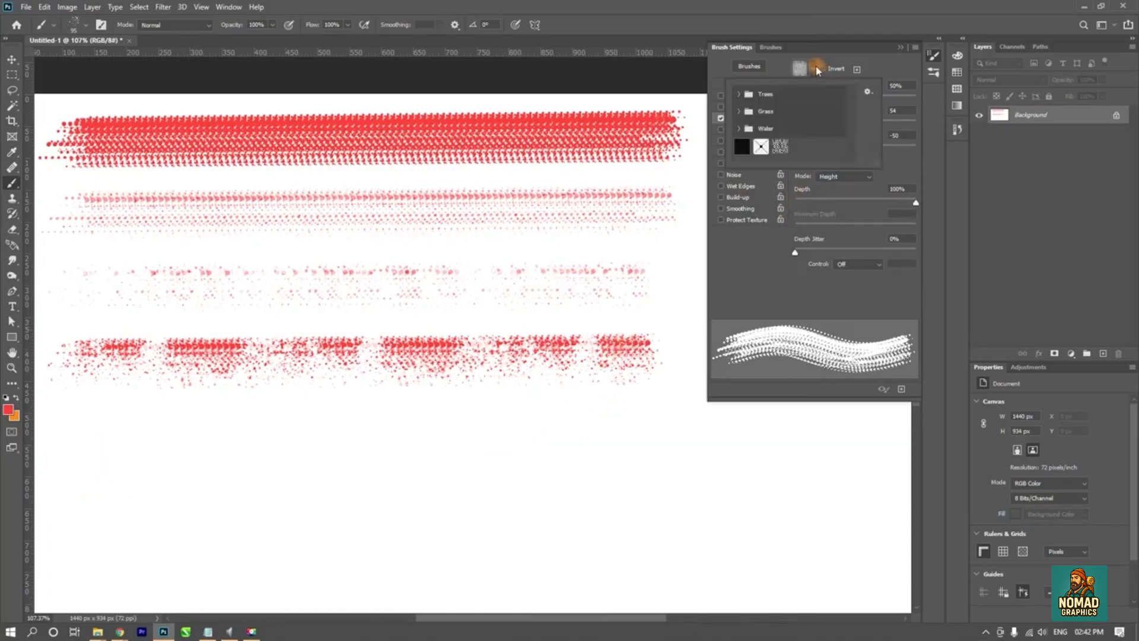
left_click(739, 111)
left_click(792, 128)
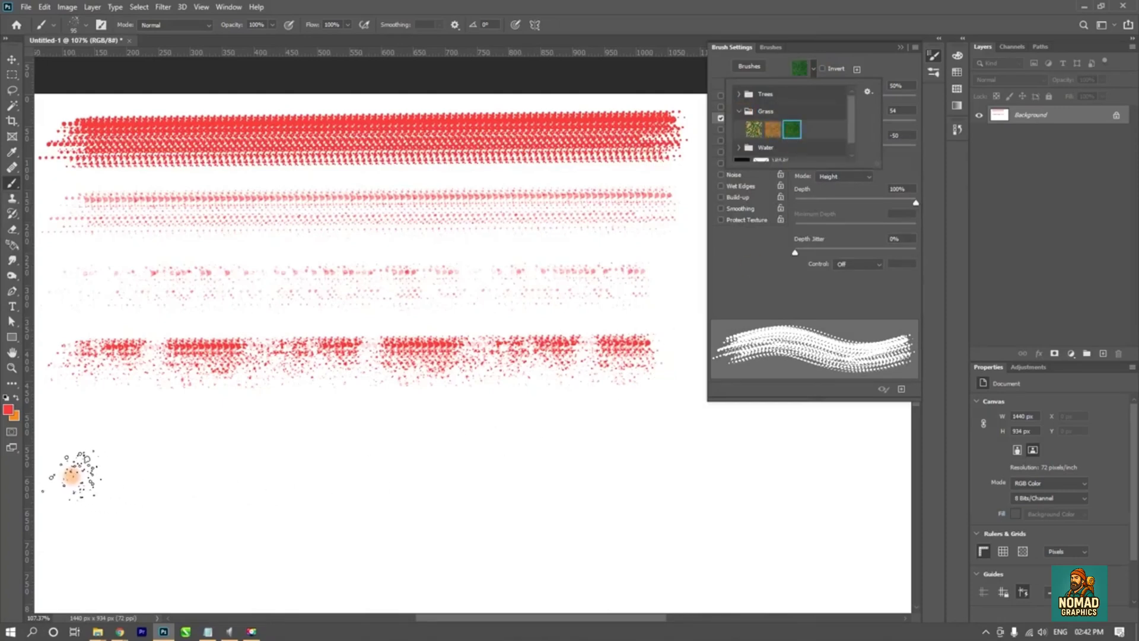
left_click(71, 474)
left_click(631, 462, "shift")
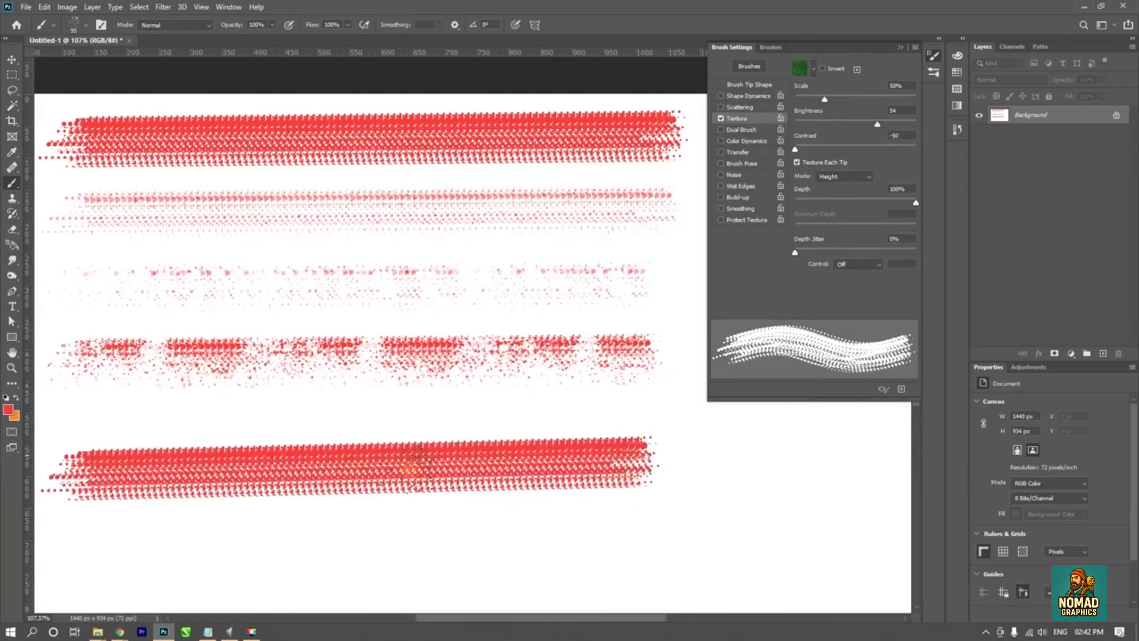
- Test looping strokes over the grass-textured stroke with Invert off and on, and undo all marks below the fourth stroke
mouse_move(411, 469)
left_mouse_down()
mouse_move(458, 449)
mouse_move(368, 436)
left_mouse_up()
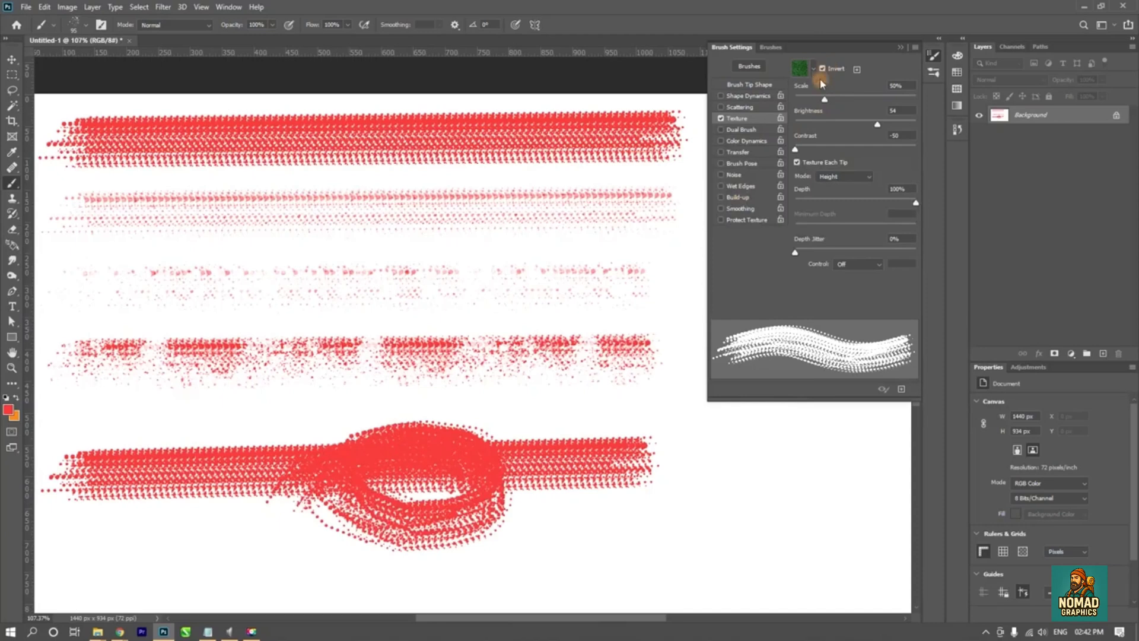
mouse_move(442, 474)
left_mouse_down()
mouse_move(537, 503)
mouse_move(530, 432)
mouse_move(461, 448)
mouse_move(363, 424)
mouse_move(404, 433)
mouse_move(436, 466)
mouse_move(356, 518)
mouse_move(254, 453)
left_mouse_up()
key("ctrl+z")
key("ctrl+z")
key("ctrl+z")
key("ctrl+z")
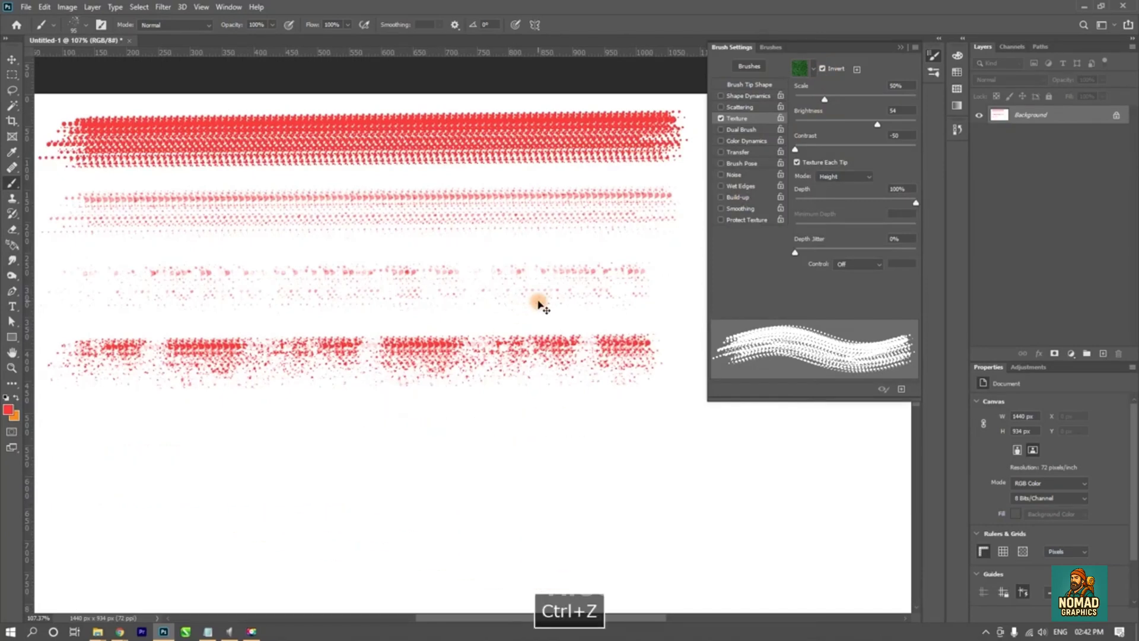
- Undo the four remaining texture test strokes to clear the canvas
key("ctrl+z")
key("ctrl+z")
key("ctrl+z")
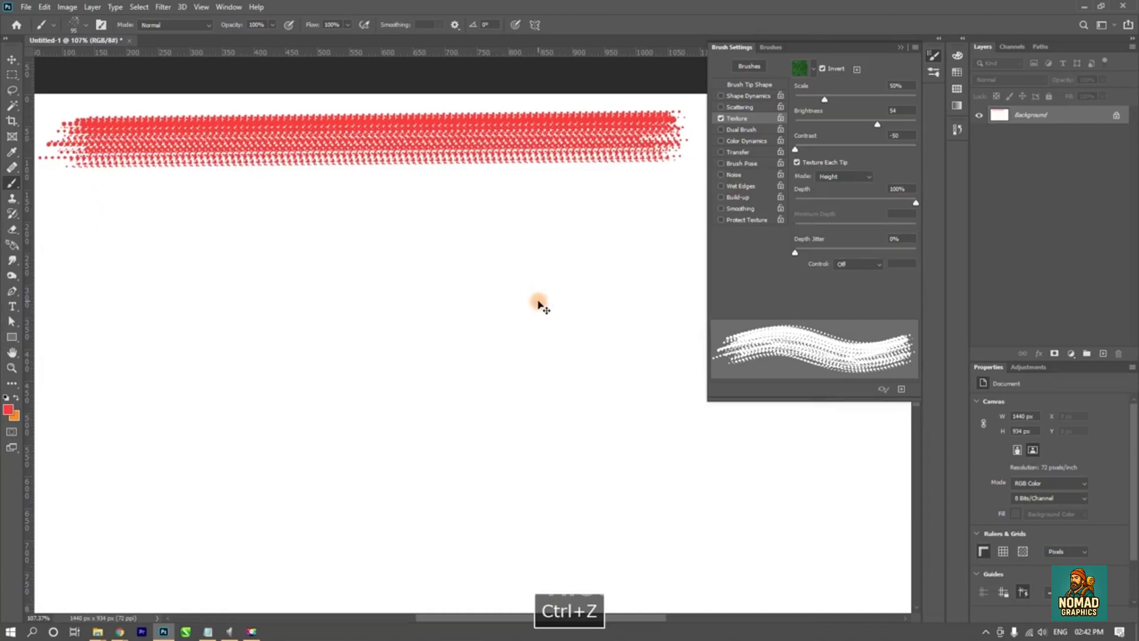
key("ctrl+z")
key("ctrl+z")
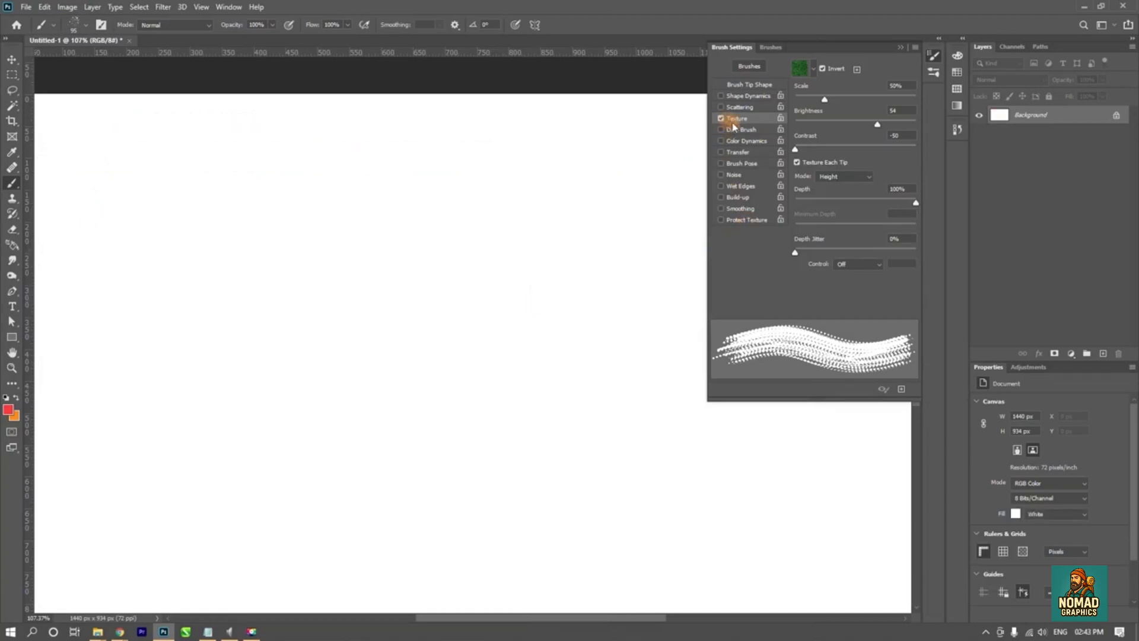
- Turn off Texture and enable Dual Brush for the brush
left_click(721, 119)
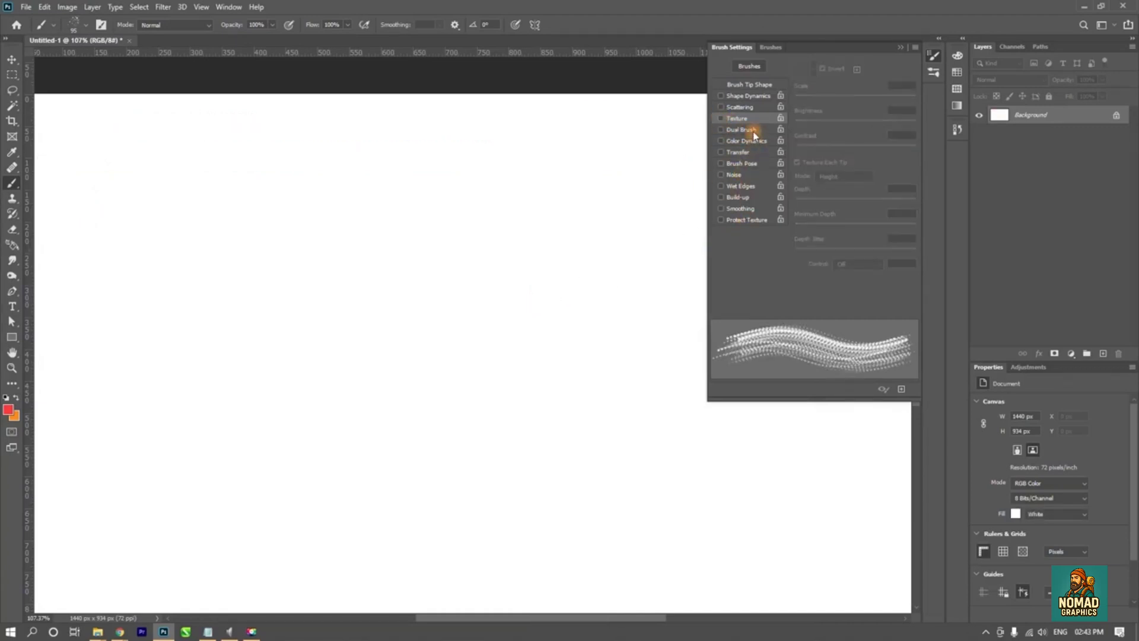
left_click(753, 132)
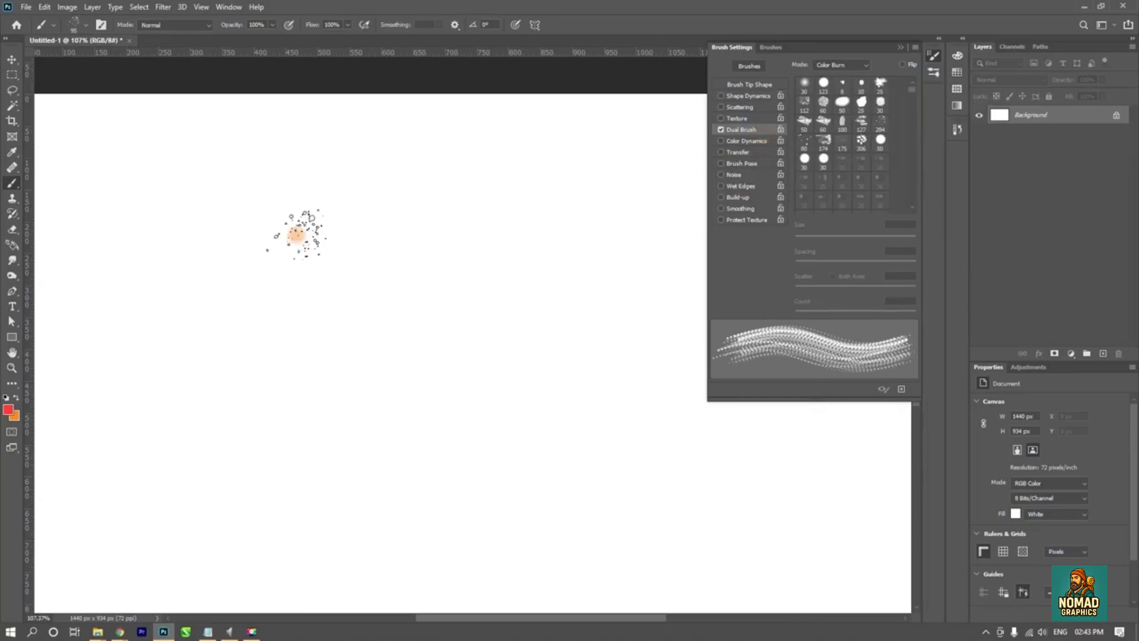
- Choose the 25 px tip as the dual brush and paint a straight stroke and a looping stroke below it
mouse_move(153, 221)
left_mouse_down()
mouse_move(462, 223)
mouse_move(506, 237)
left_mouse_up()
key("ctrl+z")
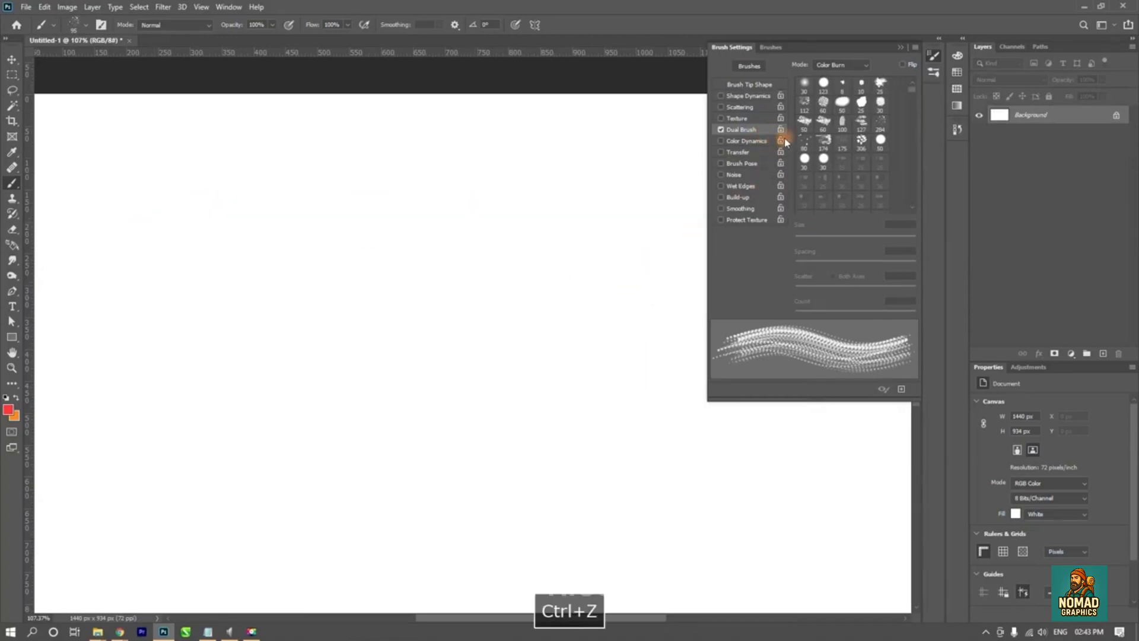
left_click(878, 89)
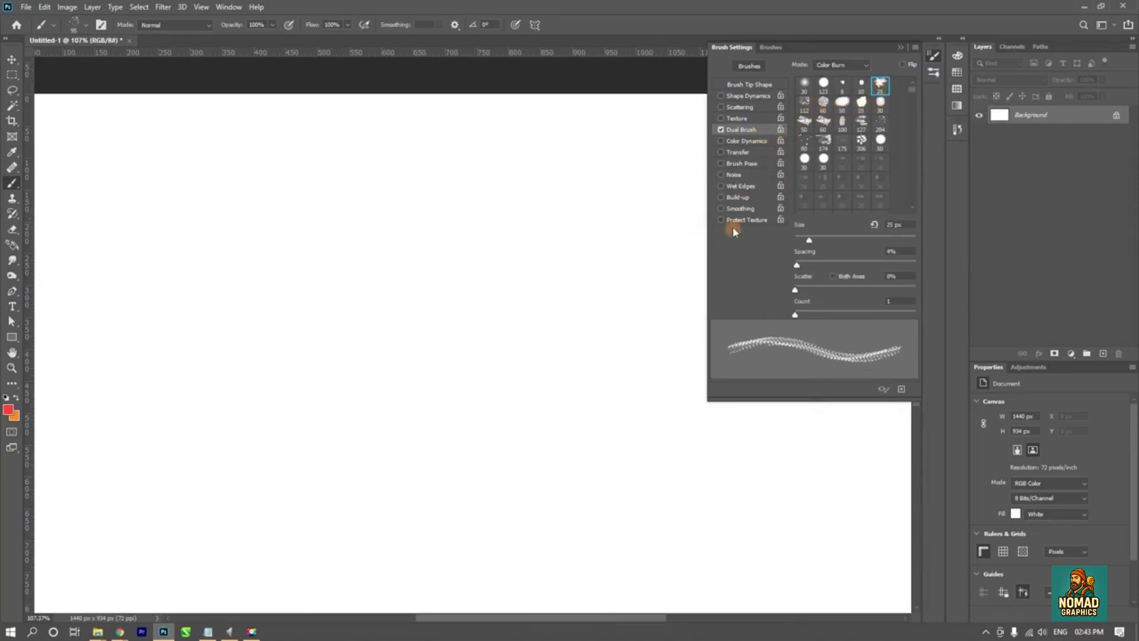
left_click_drag(140, 228, 502, 230)
mouse_move(202, 307)
left_mouse_down()
mouse_move(484, 299)
mouse_move(563, 309)
mouse_move(316, 406)
mouse_move(392, 474)
mouse_move(500, 511)
left_mouse_up()
scroll(427, 450, "up", 3)
scroll(427, 450, "up", 2)
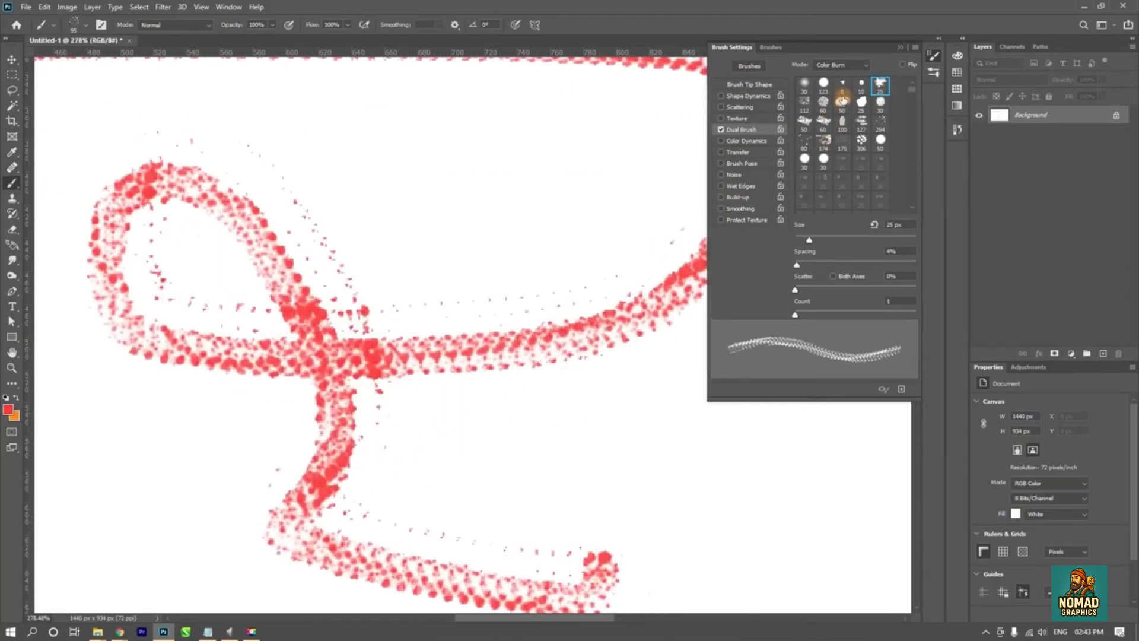
- Set the dual brush to the 123 px round tip with 74% spacing, painting a curved test stroke for each change
left_click(824, 83)
mouse_move(451, 136)
left_mouse_down()
mouse_move(419, 148)
mouse_move(522, 425)
left_mouse_up()
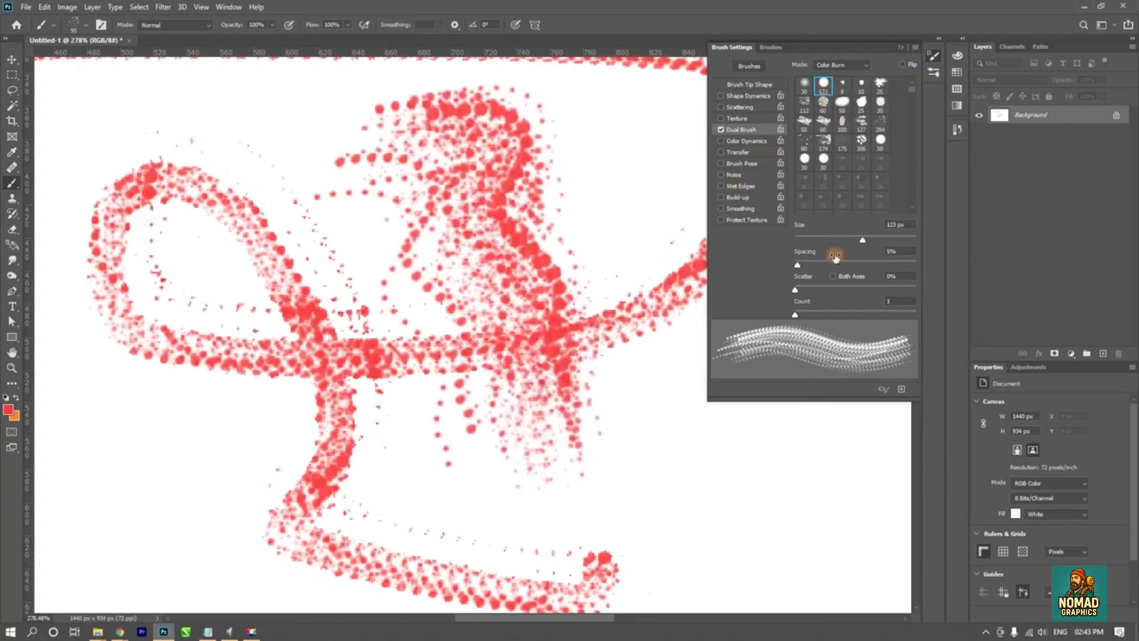
left_click_drag(797, 266, 839, 265)
left_click_drag(579, 238, 640, 487)
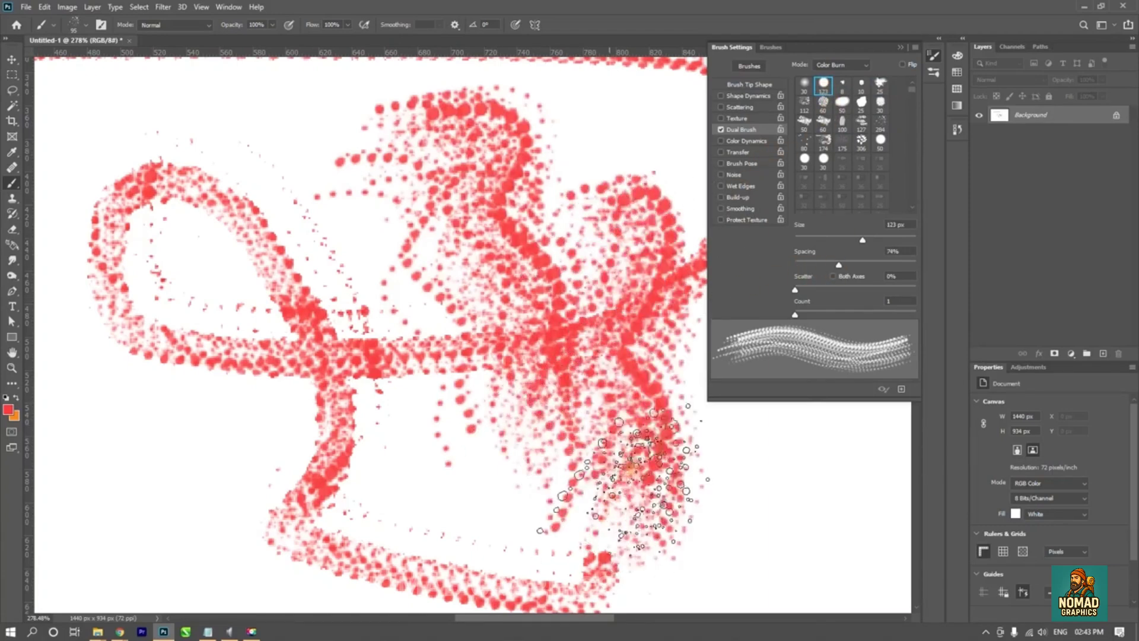
- Test a raised dual brush Scatter with a wavy stroke, and return Scatter to 0%
mouse_move(795, 290)
left_mouse_down()
mouse_move(854, 291)
mouse_move(801, 291)
mouse_move(822, 291)
left_mouse_up()
mouse_move(273, 392)
left_mouse_down()
mouse_move(594, 522)
mouse_move(854, 516)
left_mouse_up()
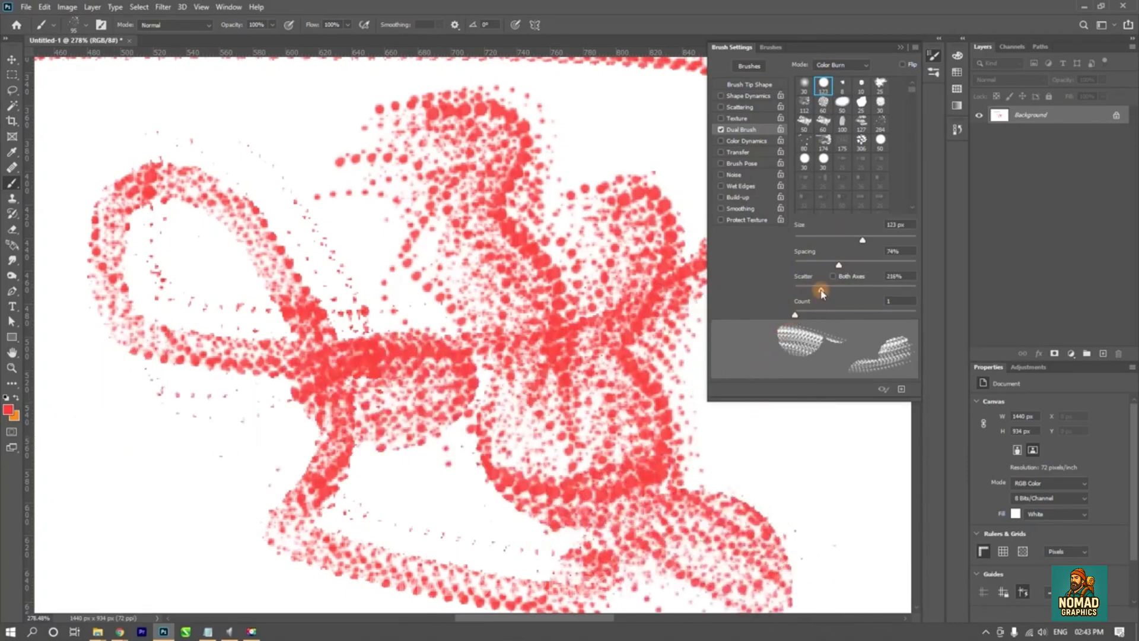
left_click_drag(822, 292, 795, 292)
mouse_move(811, 400)
left_mouse_down()
mouse_move(821, 515)
mouse_move(819, 441)
left_mouse_up()
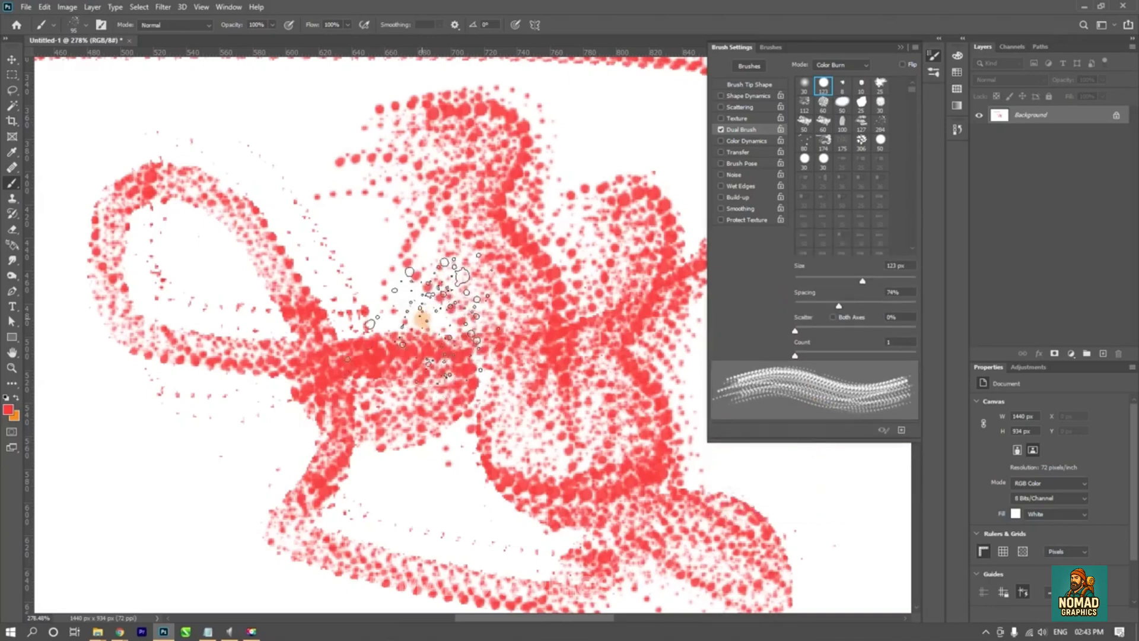
- Undo all Dual Brush test strokes and turn off Dual Brush
key("ctrl+z")
key("ctrl+z")
key("ctrl+z")
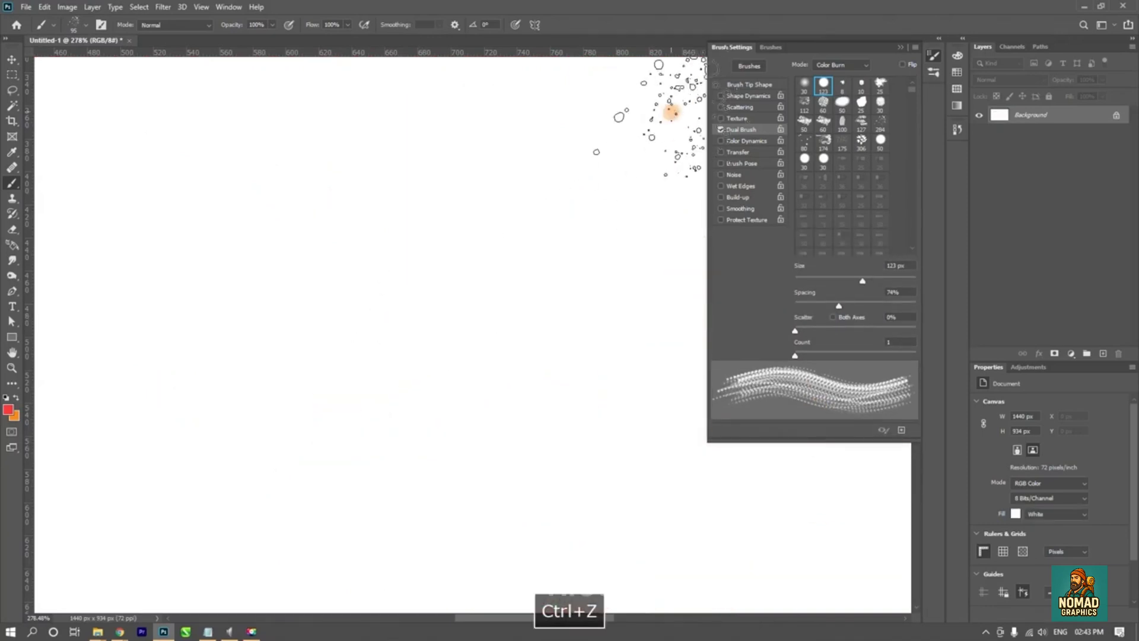
left_click(721, 130)
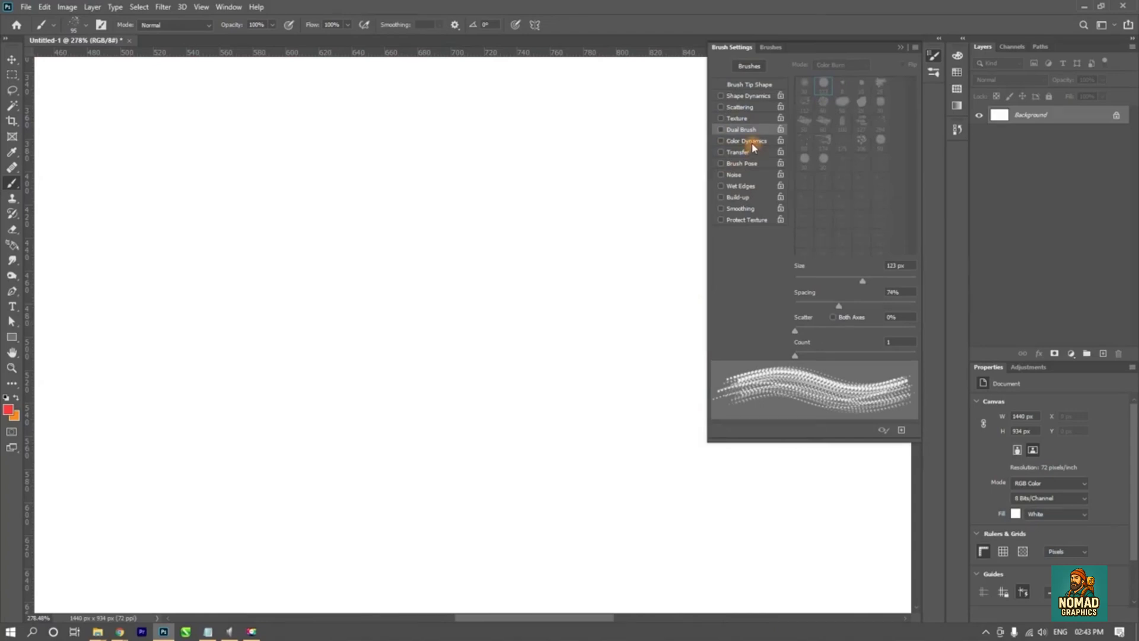
- Enable Color Dynamics, paint a curved test stroke and undo it
left_click(749, 141)
mouse_move(191, 224)
left_mouse_down()
mouse_move(384, 271)
mouse_move(443, 445)
left_mouse_up()
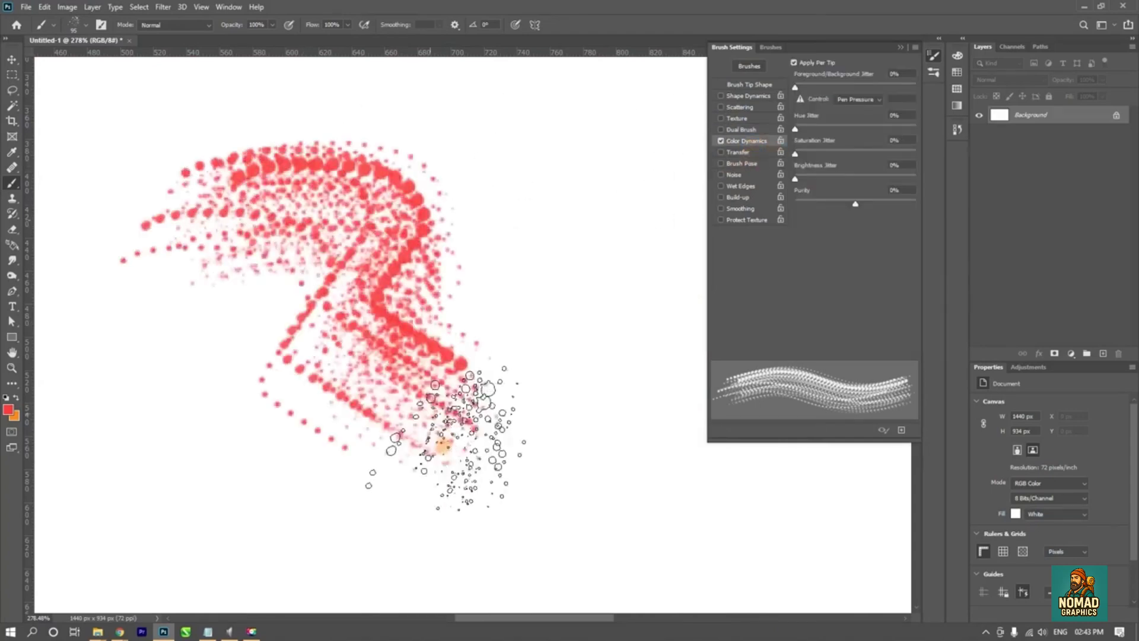
key("ctrl+z")
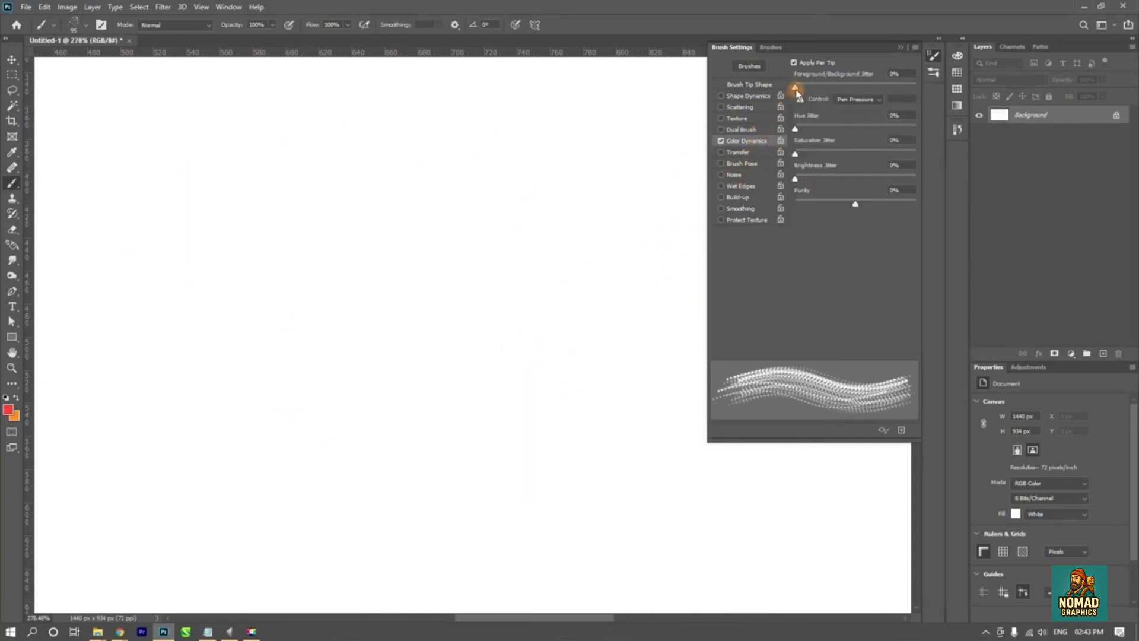
- Set Foreground/Background Jitter to 38%, test it with a wavy stroke and undo the stroke
left_click_drag(796, 88, 841, 88)
mouse_move(110, 313)
left_mouse_down()
mouse_move(250, 195)
mouse_move(368, 406)
mouse_move(584, 329)
mouse_move(582, 493)
left_mouse_up()
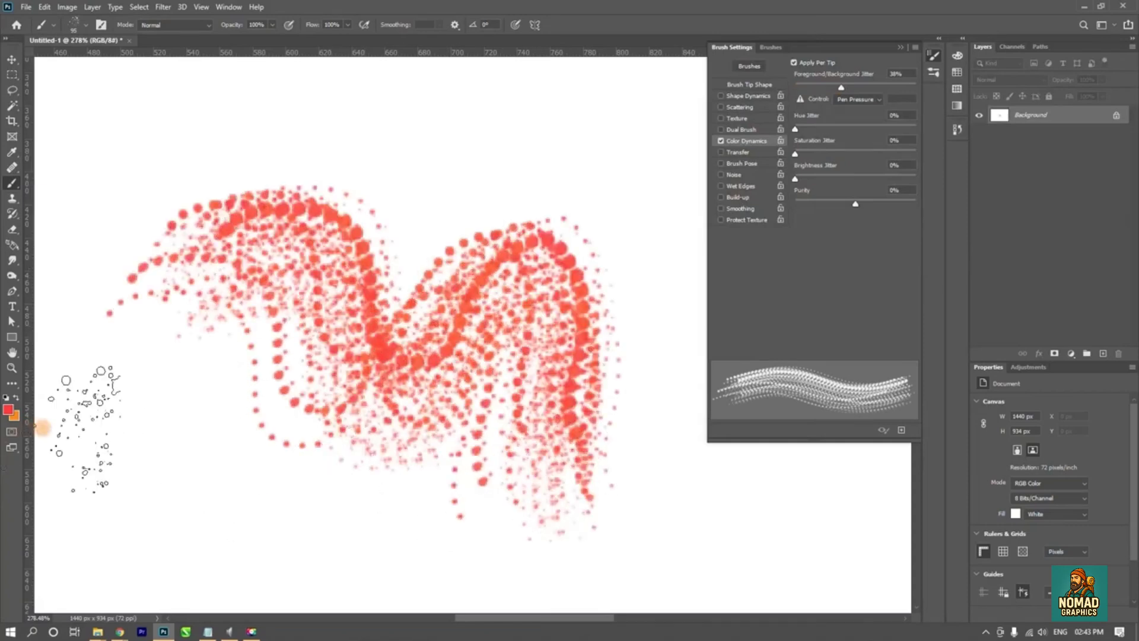
key("ctrl+z")
- Change the background color to cyan #1bfbf8 and return to the Brush tool
left_click(14, 415)
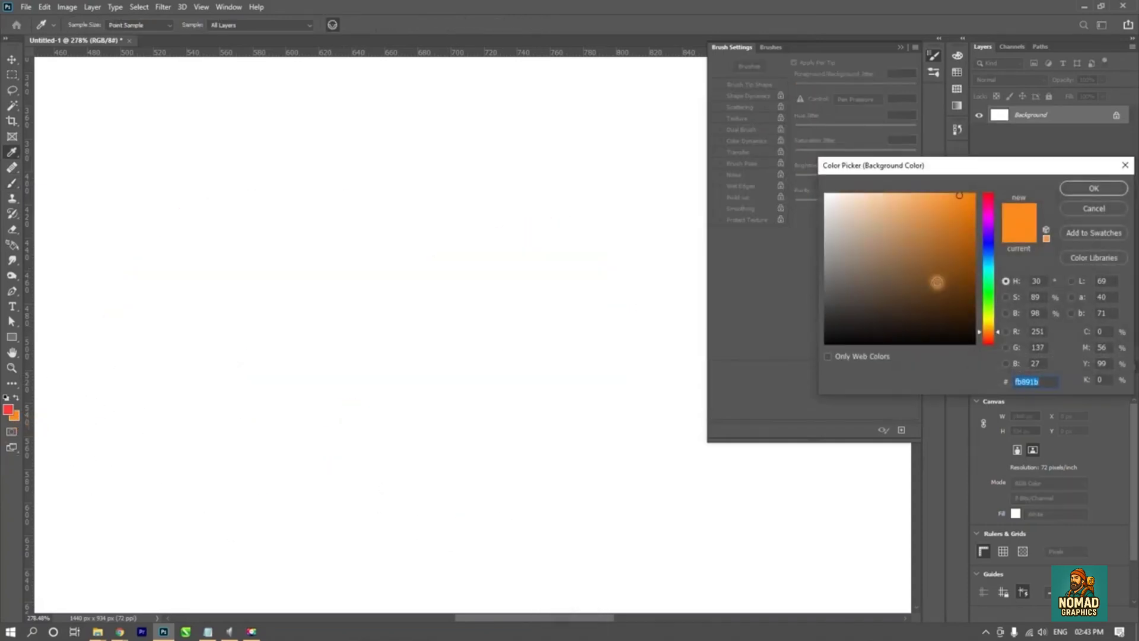
left_click_drag(996, 223, 990, 264)
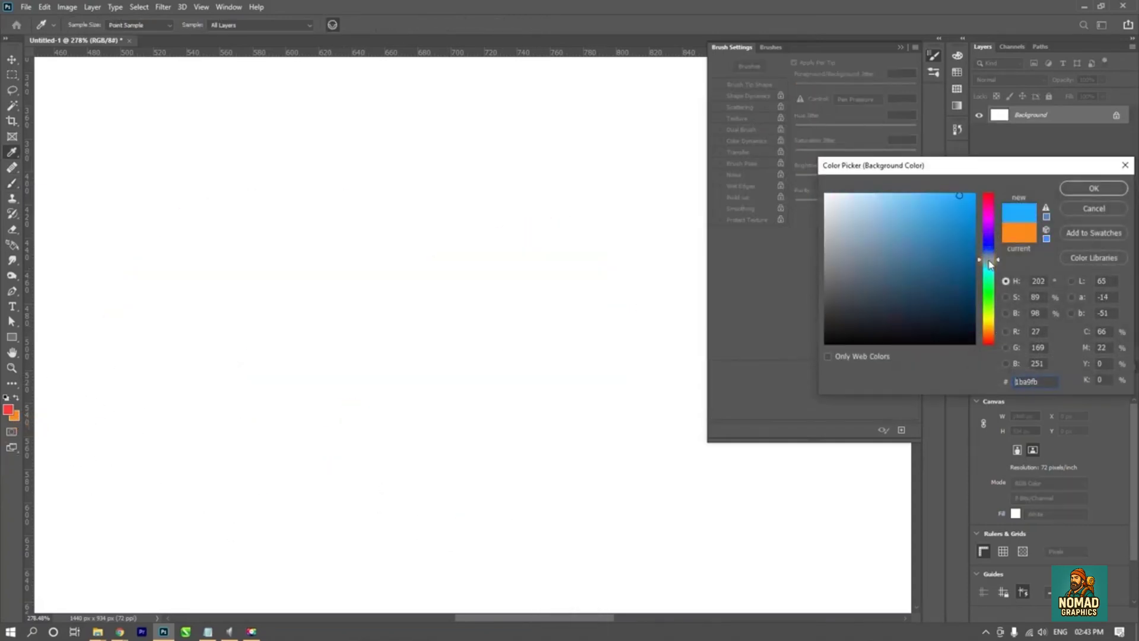
left_click(1065, 191)
key("b")
- Paint a dense circular scribble mixing red and cyan, inspect it up close and undo it
mouse_move(196, 267)
left_mouse_down()
mouse_move(158, 249)
mouse_move(331, 330)
mouse_move(492, 318)
mouse_move(551, 471)
mouse_move(332, 350)
mouse_move(515, 337)
mouse_move(442, 392)
mouse_move(255, 224)
mouse_move(394, 224)
mouse_move(368, 224)
mouse_move(364, 263)
left_mouse_up()
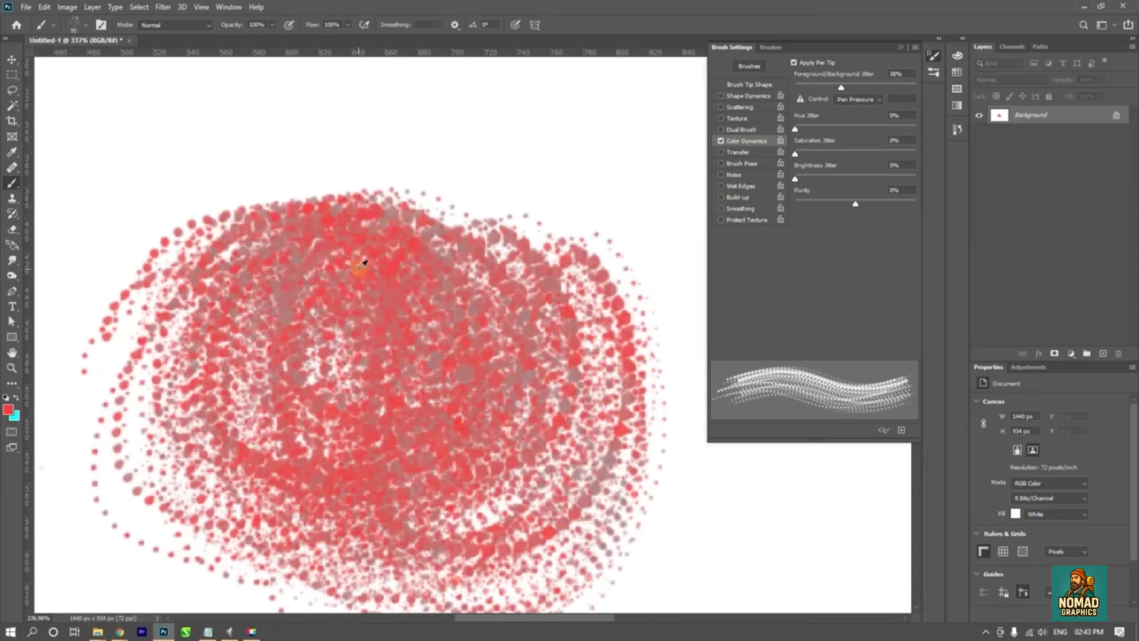
scroll(363, 263, "up", 4)
scroll(445, 151, "down", 5)
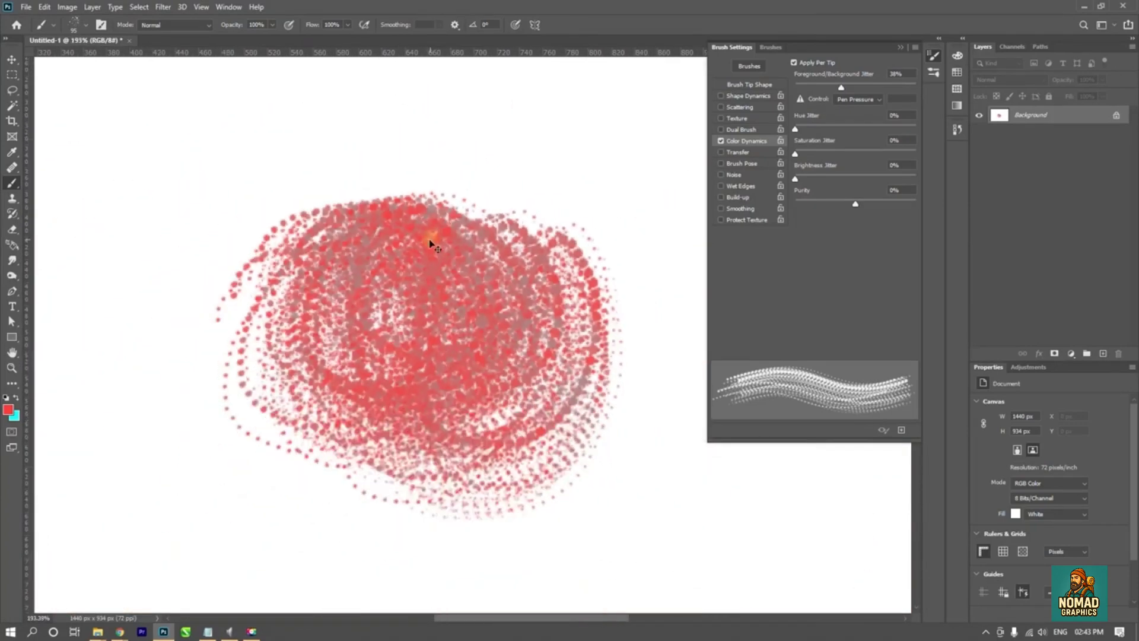
key("ctrl+z")
- Change the foreground color to purple #b83af9, paint a test stroke and undo it
left_click(9, 409)
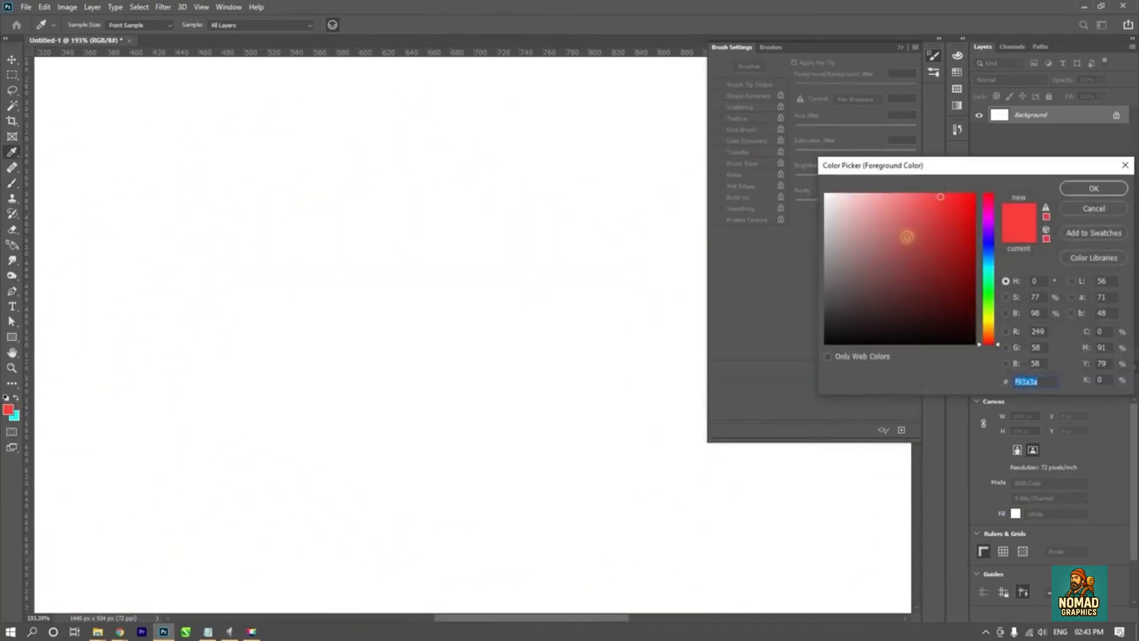
left_click_drag(986, 280, 990, 231)
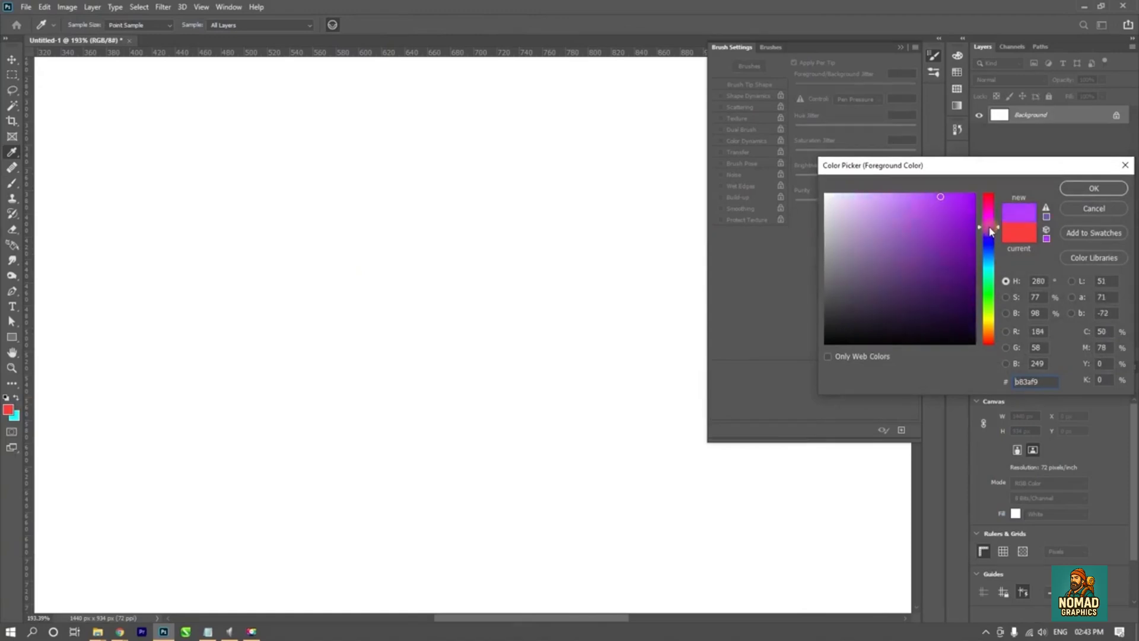
left_click(1093, 188)
mouse_move(173, 233)
left_mouse_down()
mouse_move(312, 182)
mouse_move(504, 378)
mouse_move(482, 502)
mouse_move(321, 462)
mouse_move(553, 305)
mouse_move(472, 200)
mouse_move(453, 414)
mouse_move(163, 331)
mouse_move(327, 419)
mouse_move(519, 382)
mouse_move(502, 357)
mouse_move(567, 376)
left_mouse_up()
key("ctrl+z")
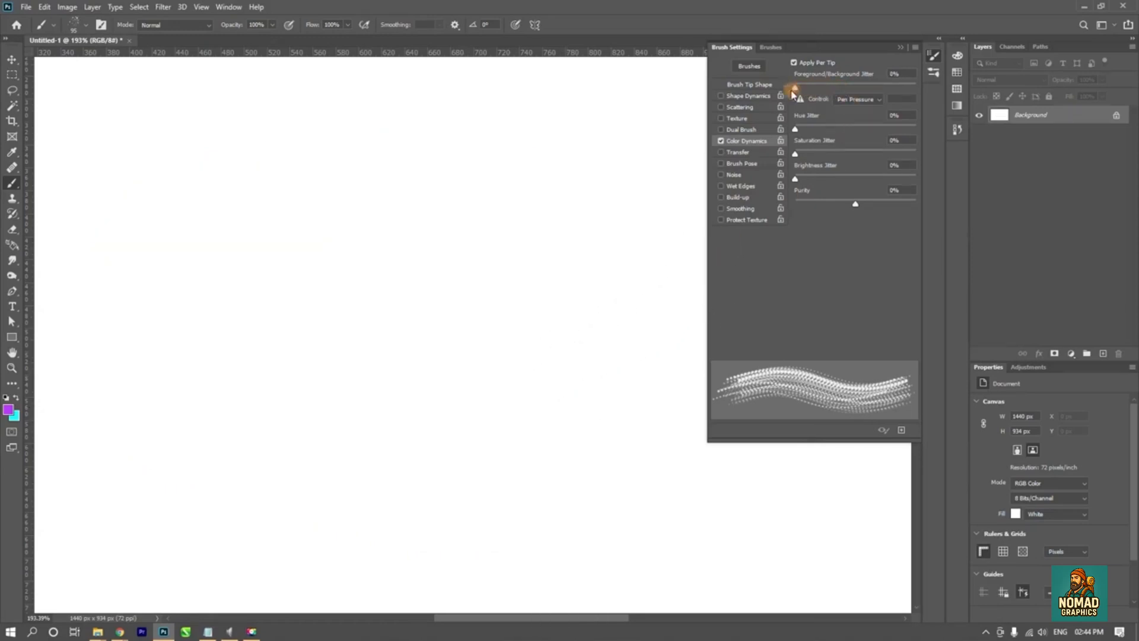
- Set Foreground/Background Jitter to 37% and raise Hue Jitter to 96% in stages, painting curved test strokes
left_click_drag(797, 131, 837, 133)
mouse_move(332, 249)
left_mouse_down()
mouse_move(513, 254)
mouse_move(224, 406)
mouse_move(524, 372)
mouse_move(590, 270)
left_mouse_up()
left_click_drag(893, 137, 910, 131)
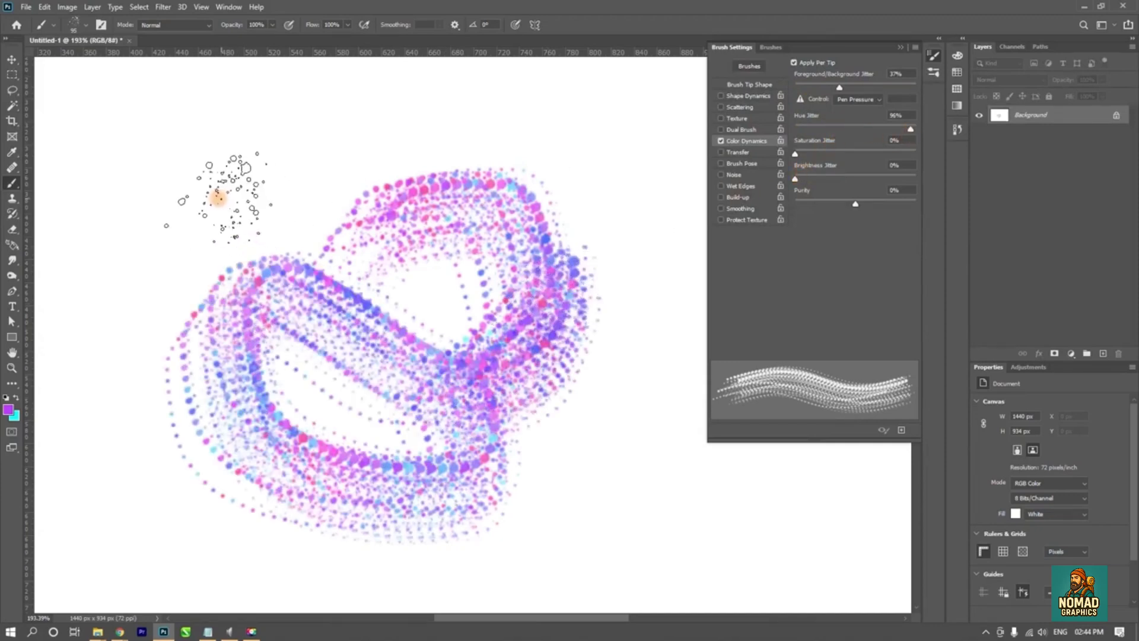
mouse_move(178, 205)
left_mouse_down()
mouse_move(456, 203)
mouse_move(485, 224)
mouse_move(484, 511)
left_mouse_up()
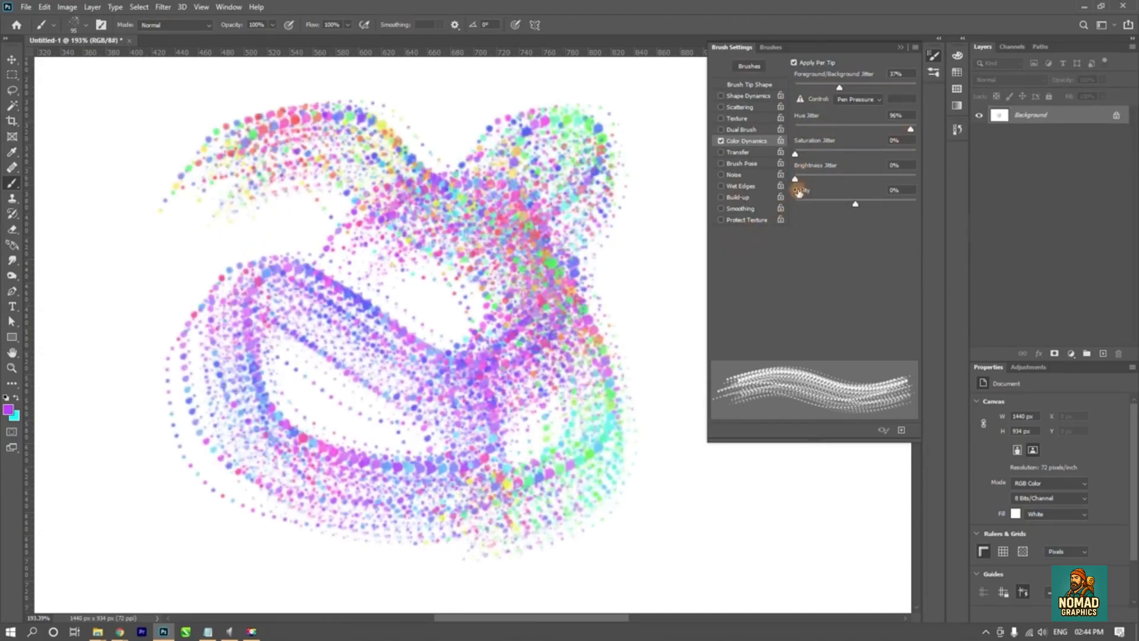
- Set Saturation Jitter to 60%, paint a long wavy test stroke and undo all the multicolored strokes
left_click_drag(795, 155, 868, 153)
mouse_move(190, 255)
left_mouse_down()
mouse_move(153, 420)
mouse_move(237, 534)
mouse_move(451, 416)
mouse_move(769, 522)
mouse_move(855, 516)
left_mouse_up()
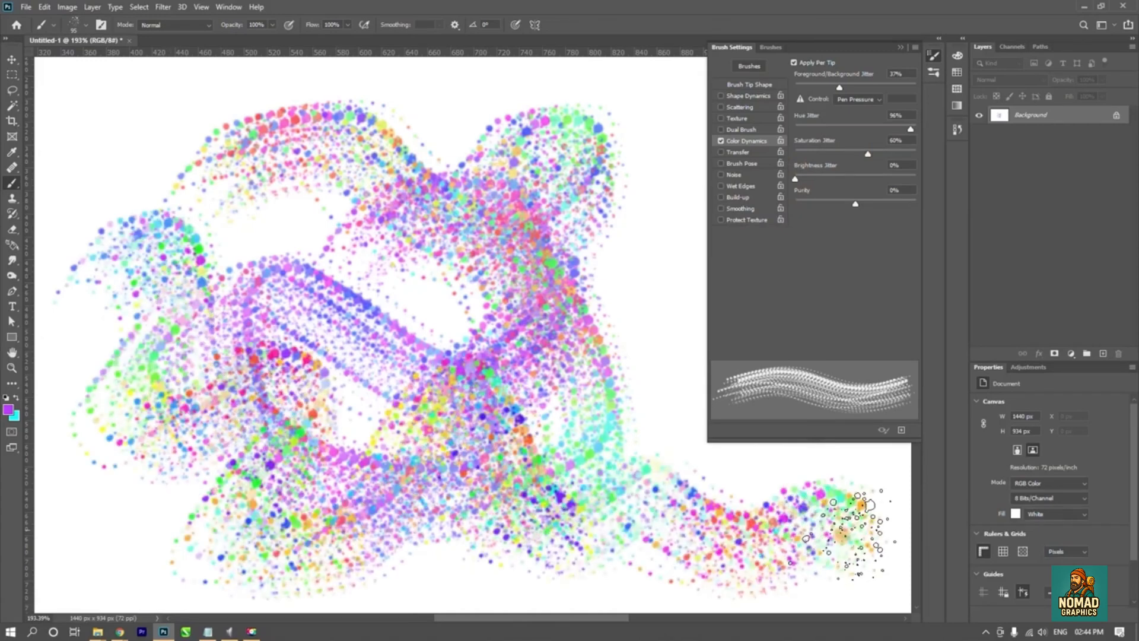
key("ctrl+z")
key("ctrl+z")
key("ctrl+z")
key("ctrl+z")
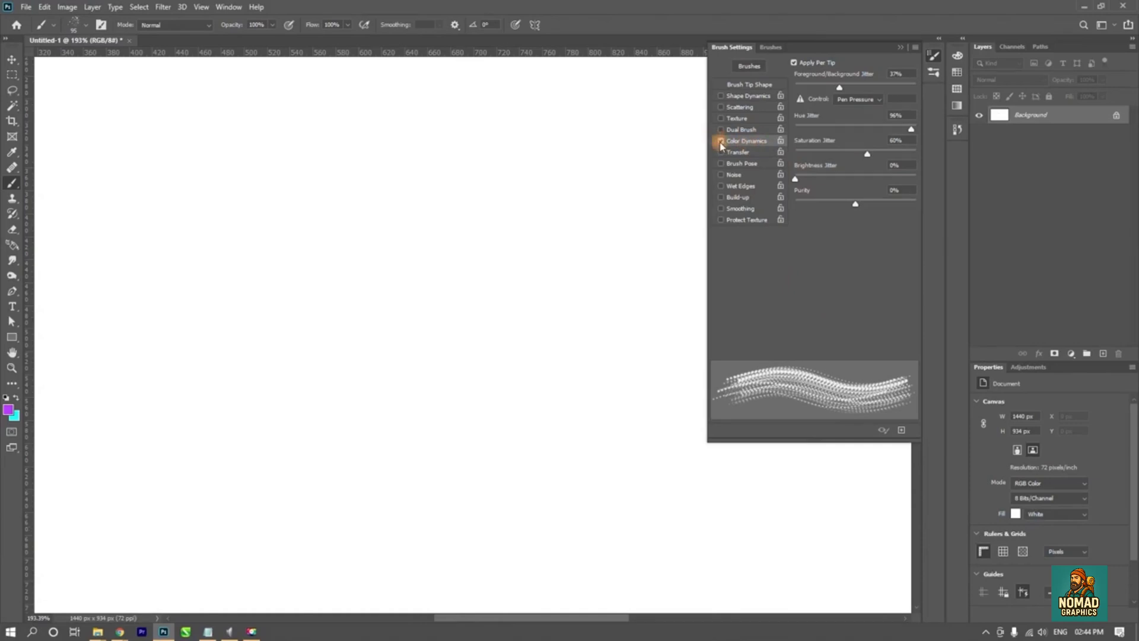
- Replace Color Dynamics with Transfer and paint a straight purple stroke across the upper canvas
left_click(721, 142)
left_click(734, 153)
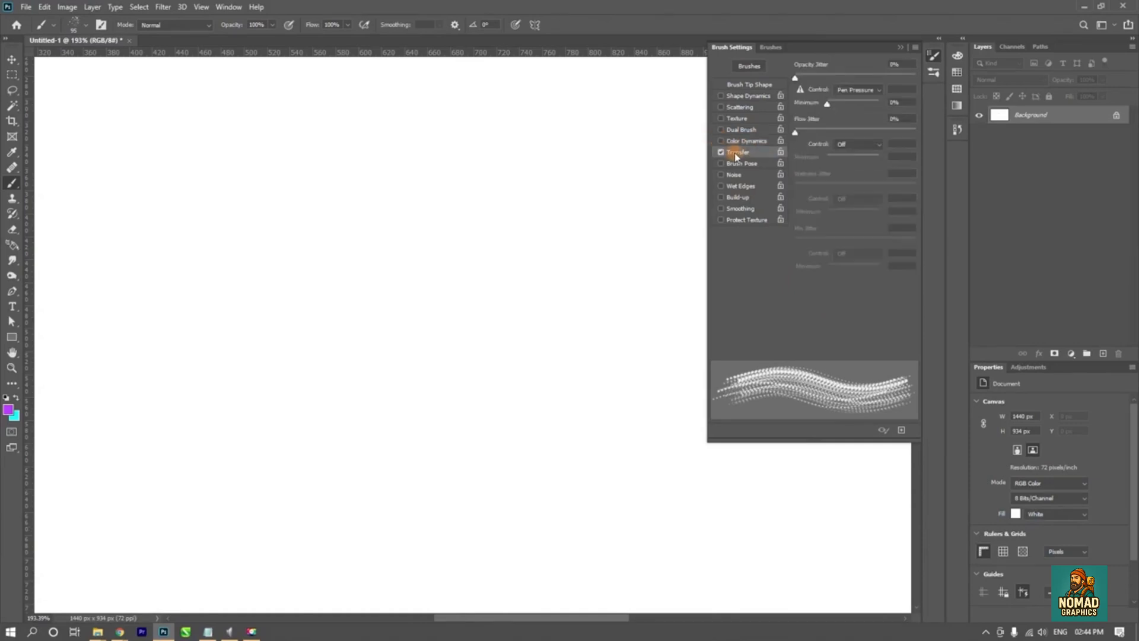
mouse_move(128, 135)
left_mouse_down()
mouse_move(96, 153)
mouse_move(118, 148)
left_mouse_up()
left_click(611, 152, "shift")
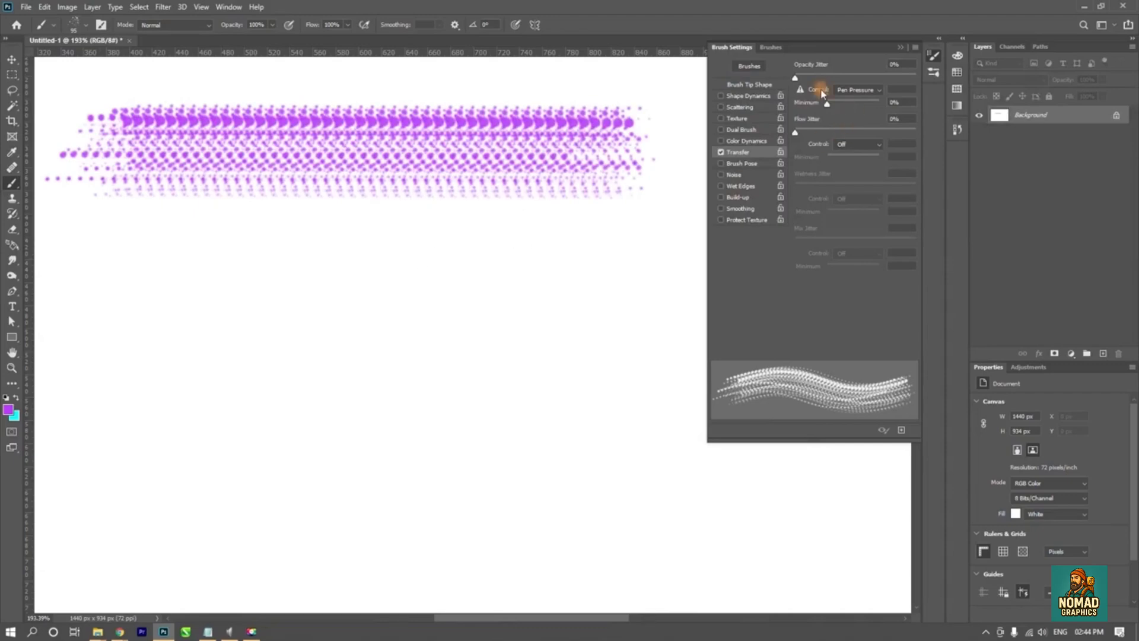
- Set the Transfer Opacity Jitter to 85% and paint a second straight stroke below the first
left_click_drag(795, 79, 898, 78)
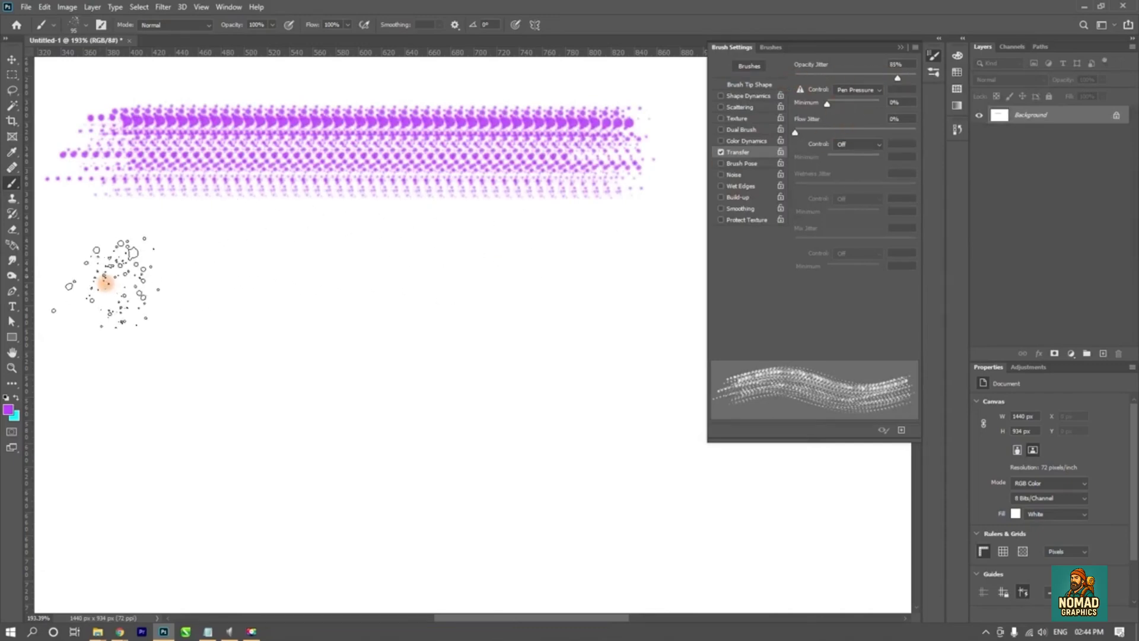
left_click_drag(121, 253, 114, 314)
left_click(631, 284, "shift")
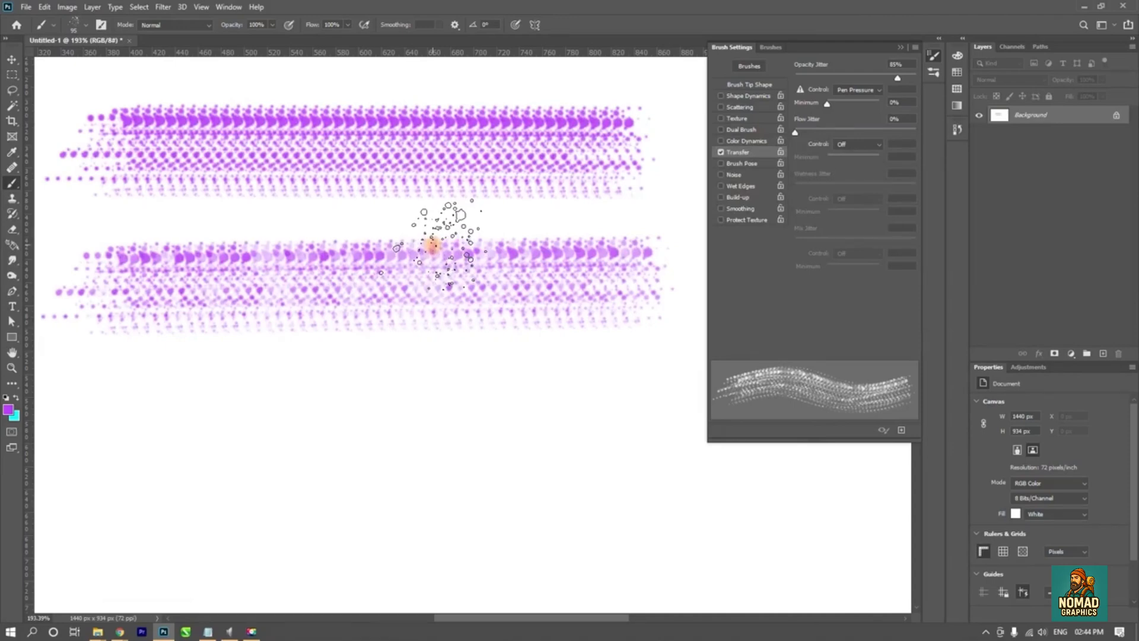
- Undo both straight Transfer test strokes to clear the canvas
key("ctrl+z")
key("ctrl+z")
key("ctrl+z")
key("ctrl+z")
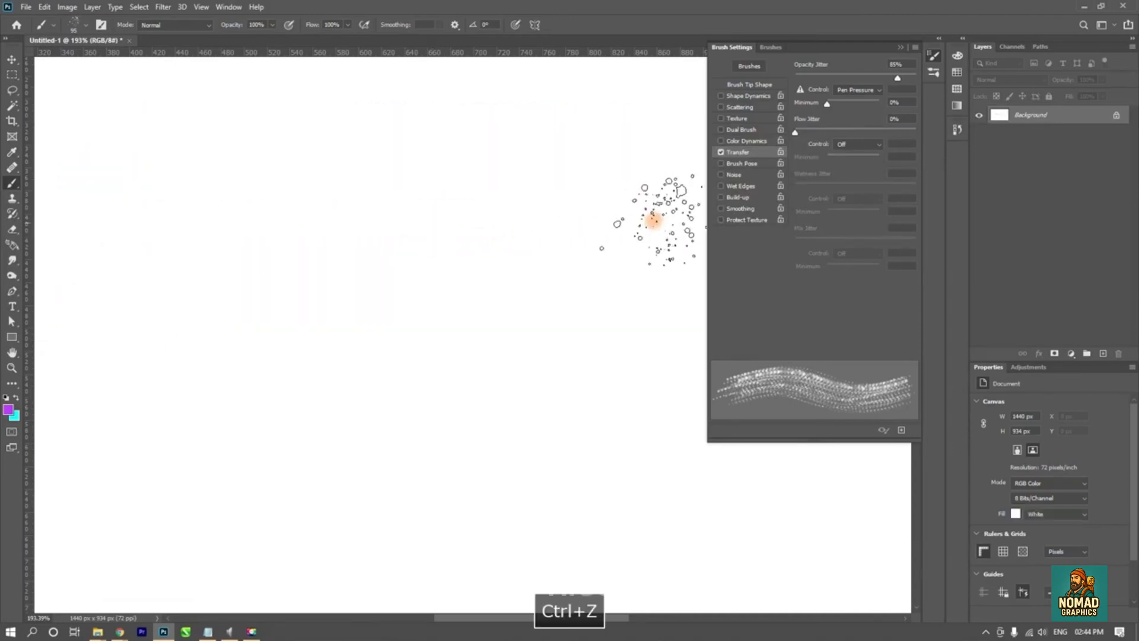
- Enable Shape Dynamics alongside Transfer and paint a straight splatter stroke across the upper canvas
left_click(749, 95)
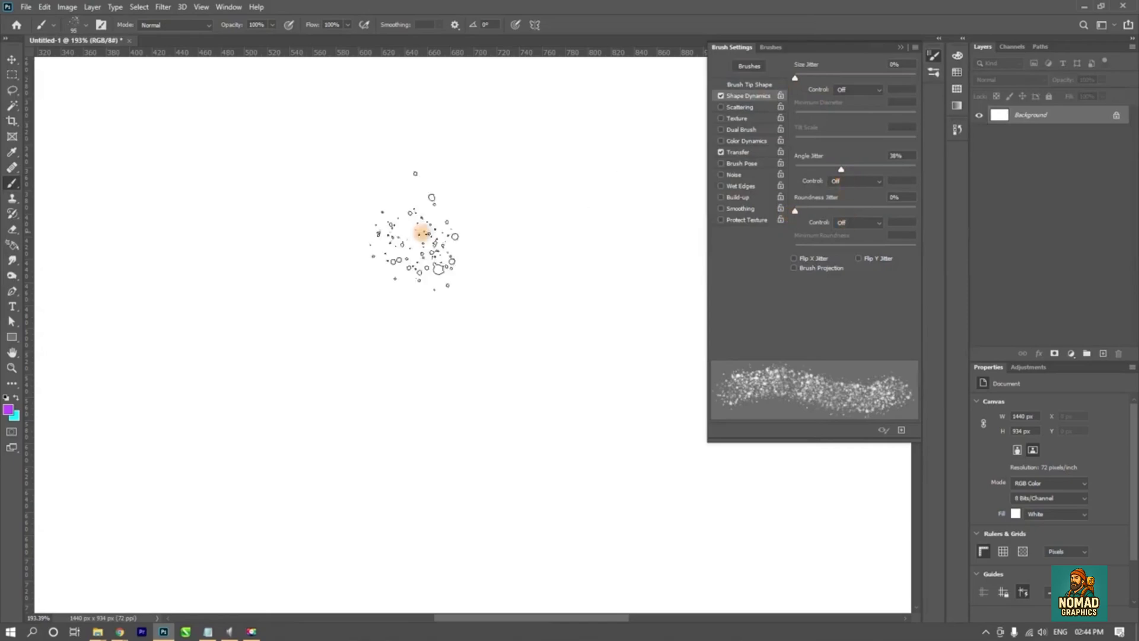
left_click_drag(146, 178, 597, 181)
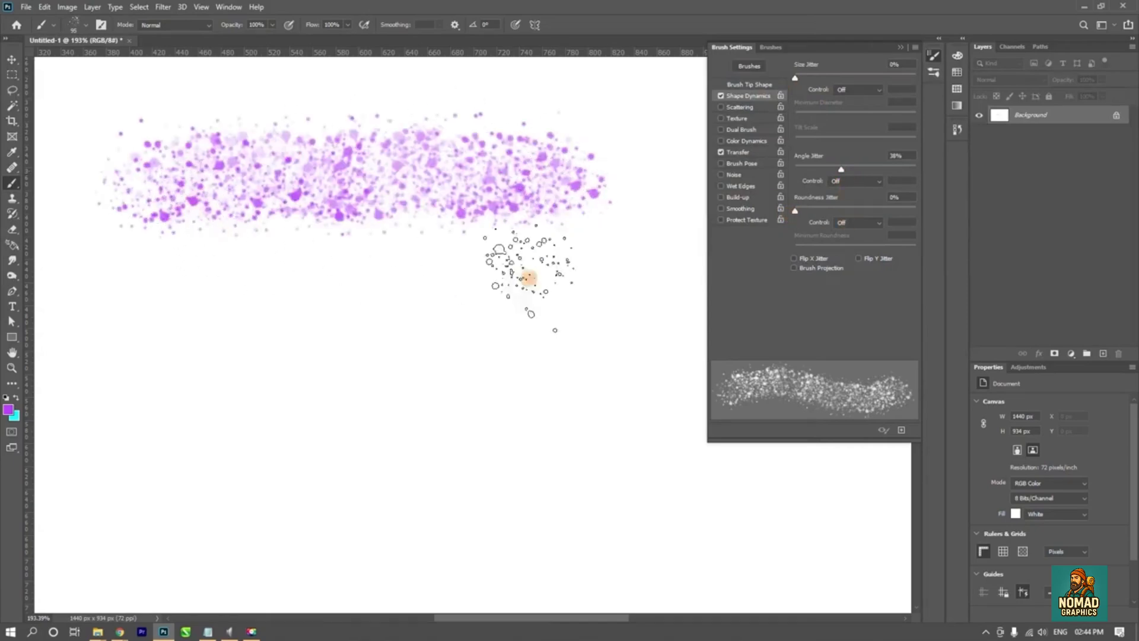
- Enlarge the brush and stamp oversized translucent splatter marks over the canvas
right_click(270, 359)
left_click(327, 318)
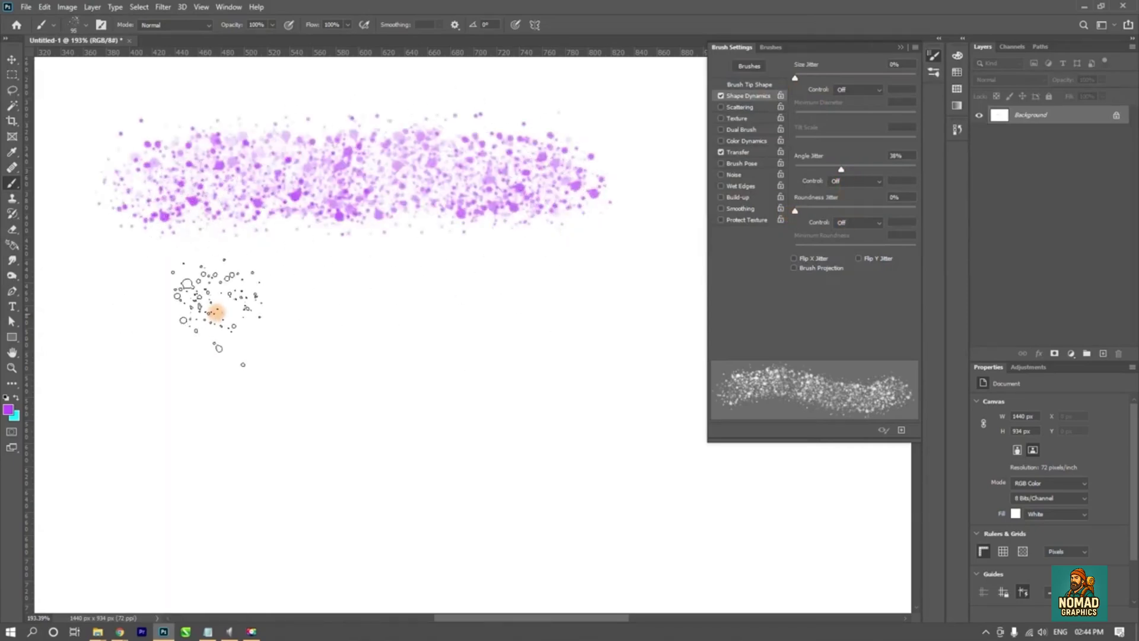
left_click_drag(196, 303, 561, 411)
left_click(347, 356)
- Undo all splatter marks and shrink the brush to about 53 px
key("ctrl+z")
key("ctrl+z")
key("ctrl+z")
key("ctrl+z")
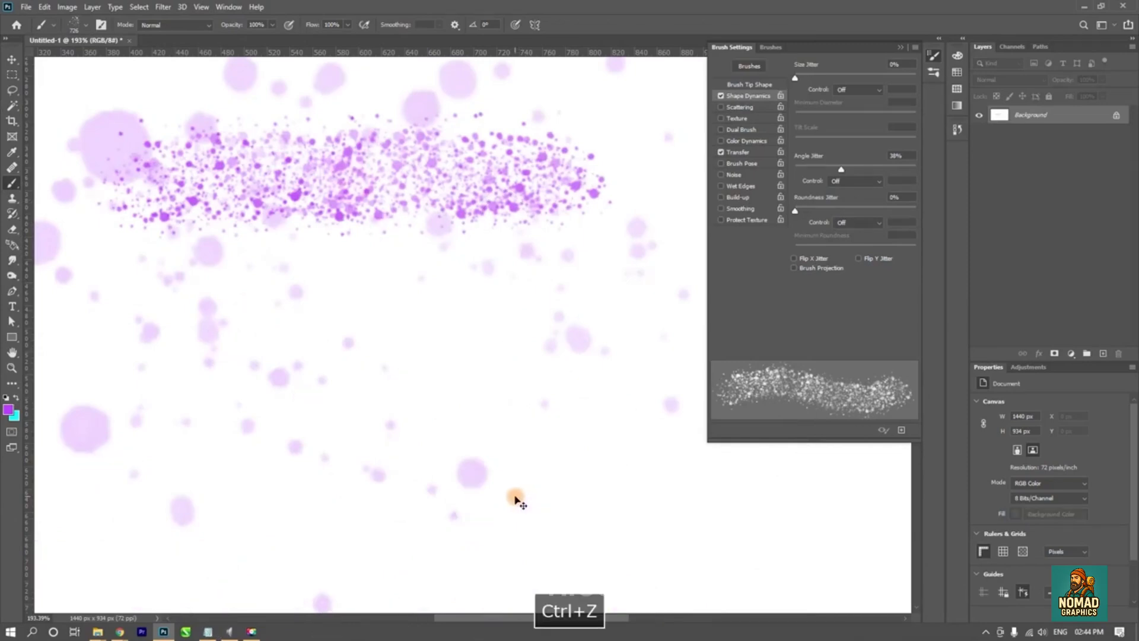
mouse_move(415, 376)
left_mouse_down()
mouse_move(287, 261)
mouse_move(22, 260)
left_mouse_up()
left_click_drag(180, 205, 152, 210)
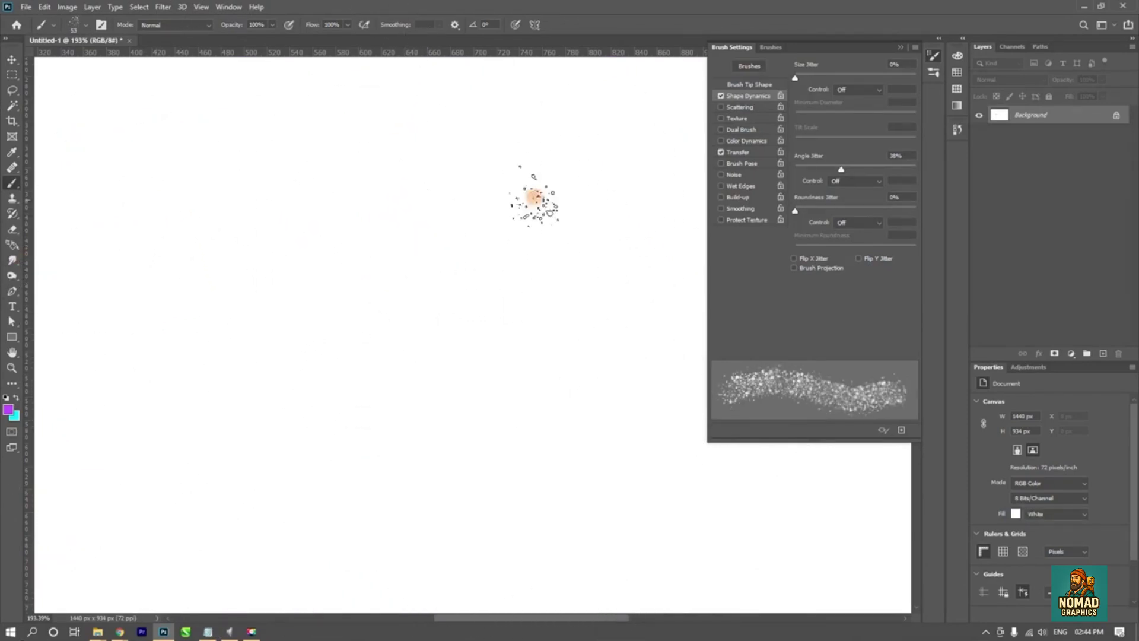
- Turn off Shape Dynamics and Transfer, and enable Brush Pose for the brush
left_click(720, 96)
left_click(720, 152)
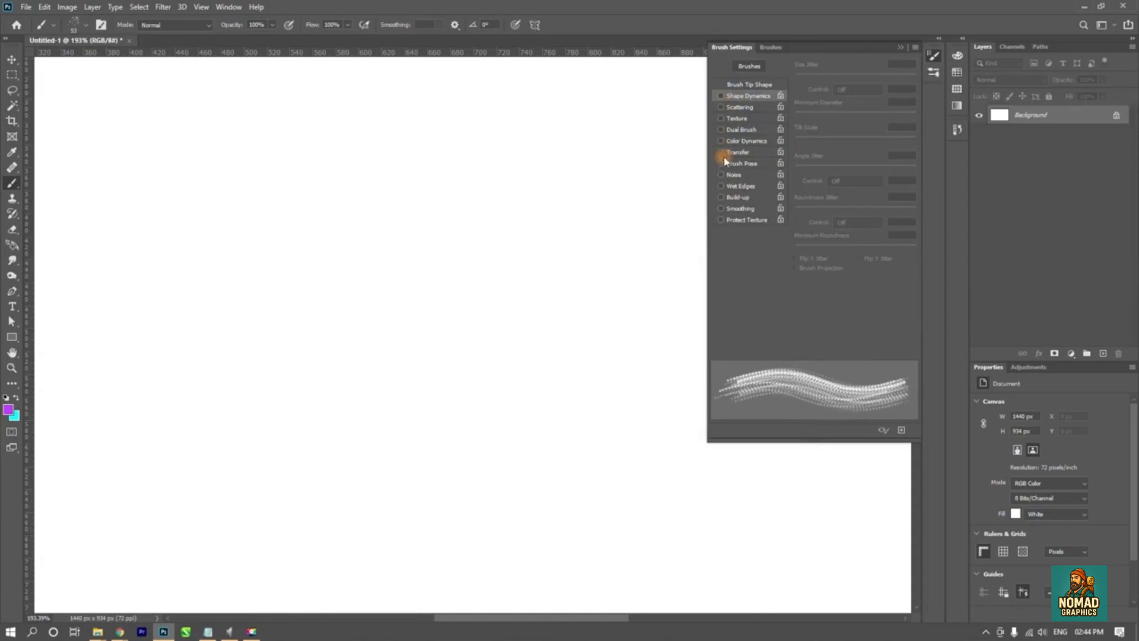
left_click(750, 164)
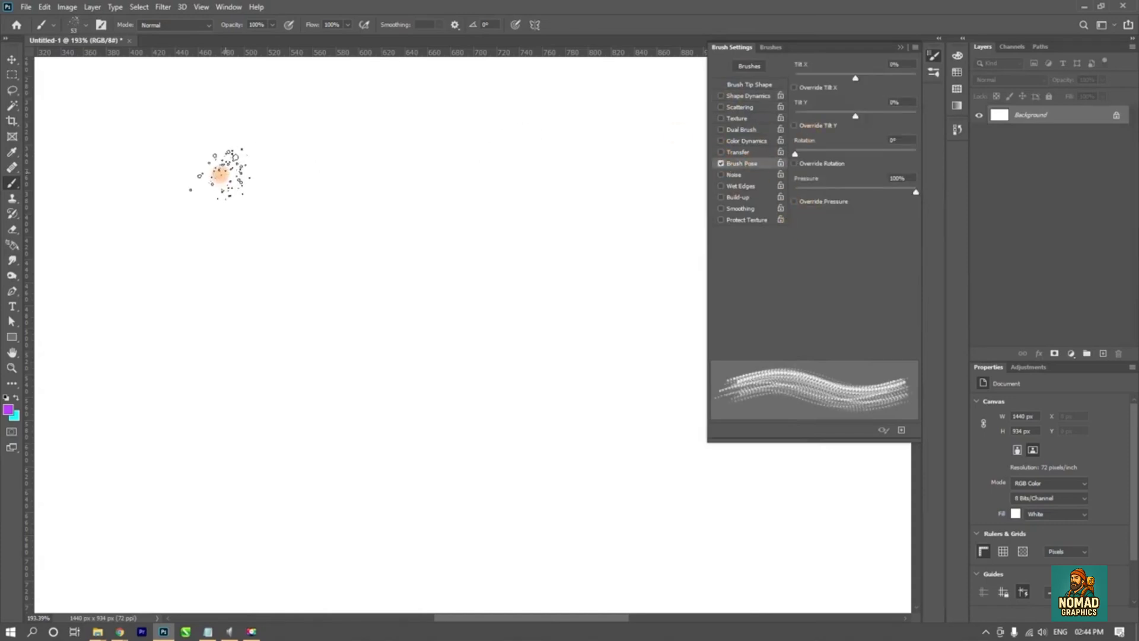
- Paint a straight purple splatter stroke across the upper canvas with Brush Pose enabled
left_click_drag(145, 178, 536, 174)
key("ctrl+z")
left_click_drag(83, 110, 661, 108)
- Enable Override Tilt X, paint a comparison splatter stroke below the first one and undo it
left_click(794, 88)
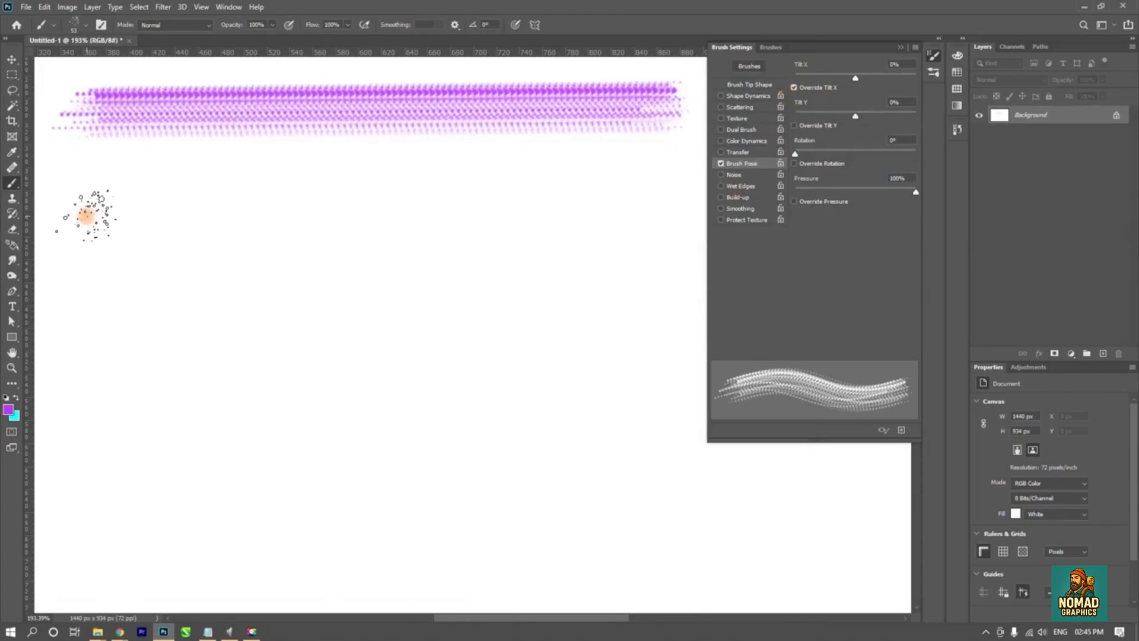
left_click(89, 212)
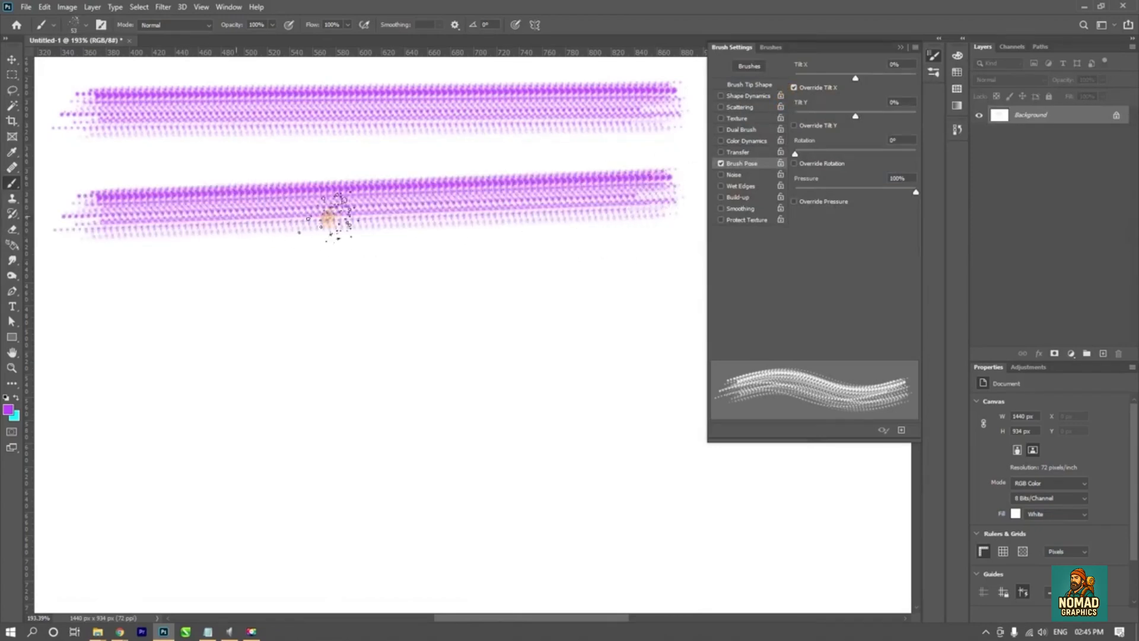
key("ctrl+z")
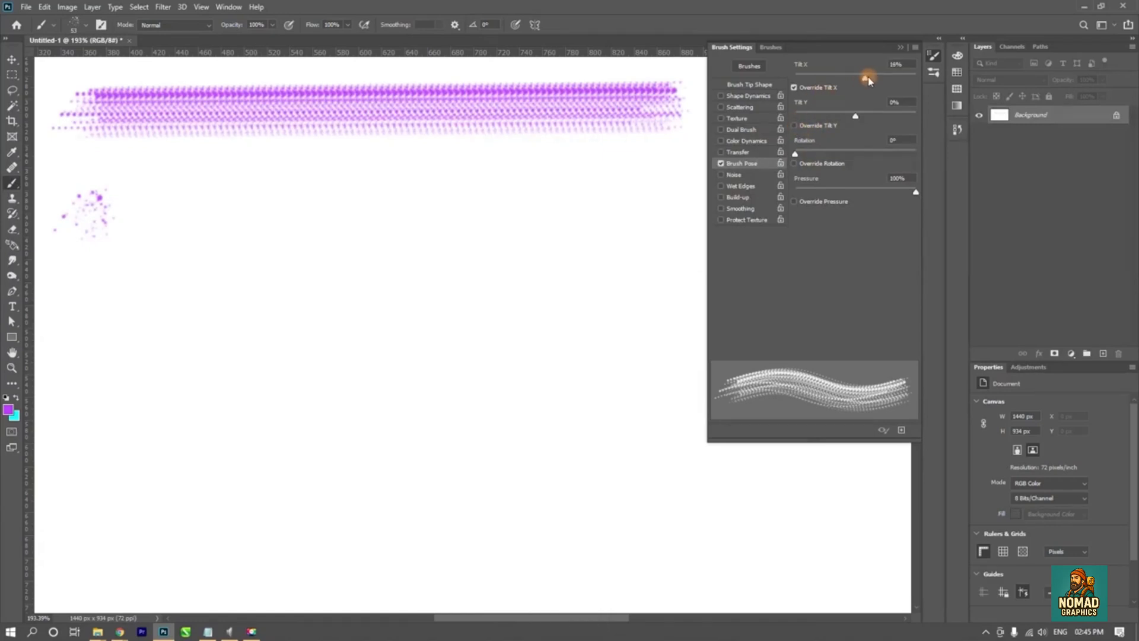
- Set Tilt X to 100%, repaint the straight comparison stroke and undo it
left_click(656, 210)
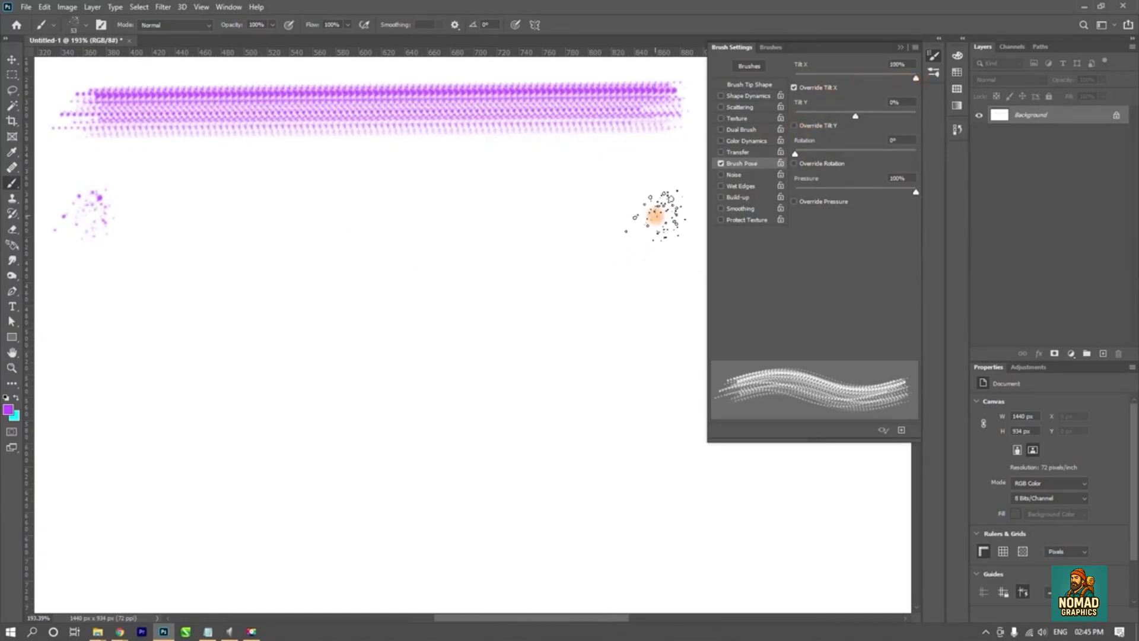
left_click(89, 213, "shift")
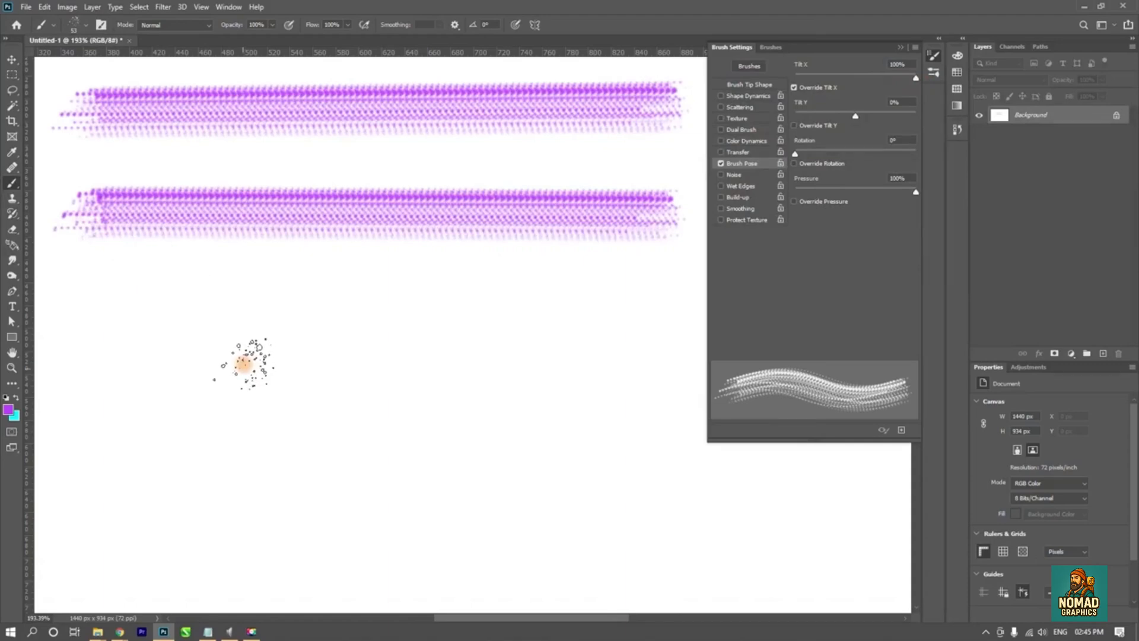
key("ctrl+z")
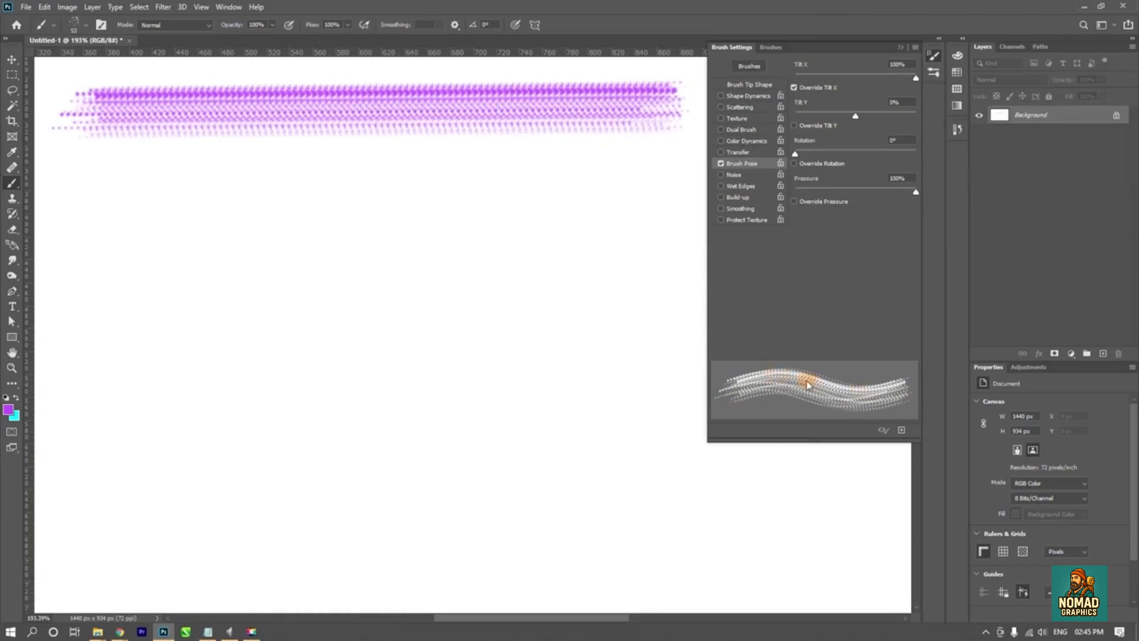
- Turn off Brush Pose, enable Noise, and paint test splatter strokes on the canvas, undoing them
left_click_drag(825, 92, 849, 95)
left_click_drag(915, 196, 891, 194)
left_click(721, 164)
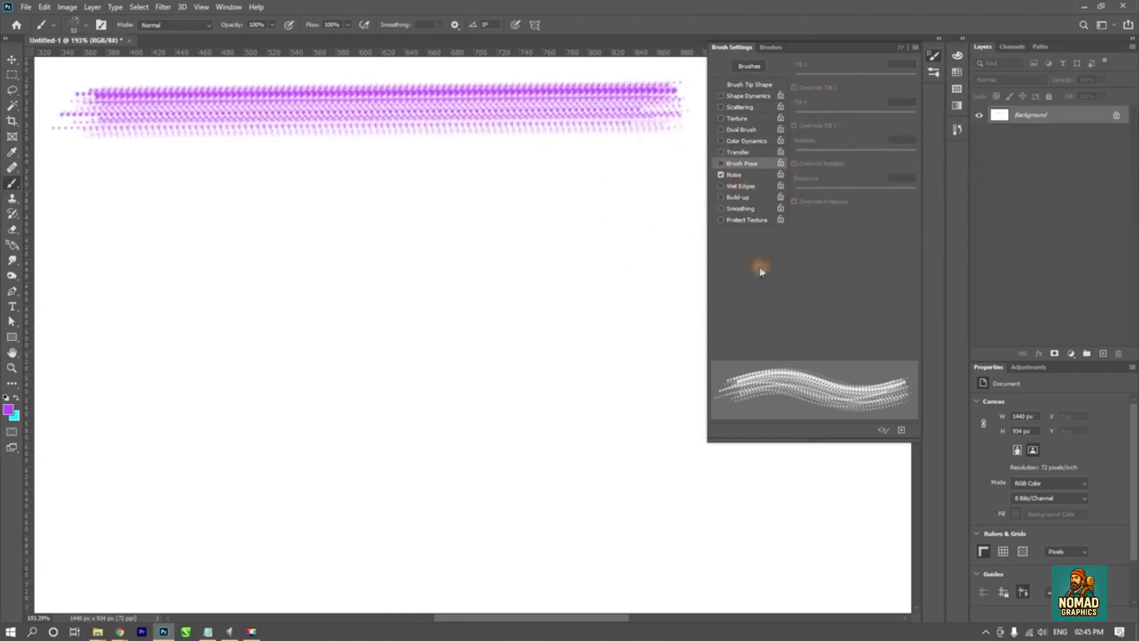
left_click(261, 321)
mouse_move(342, 332)
left_mouse_down()
mouse_move(526, 446)
mouse_move(543, 424)
left_mouse_up()
key("ctrl+z")
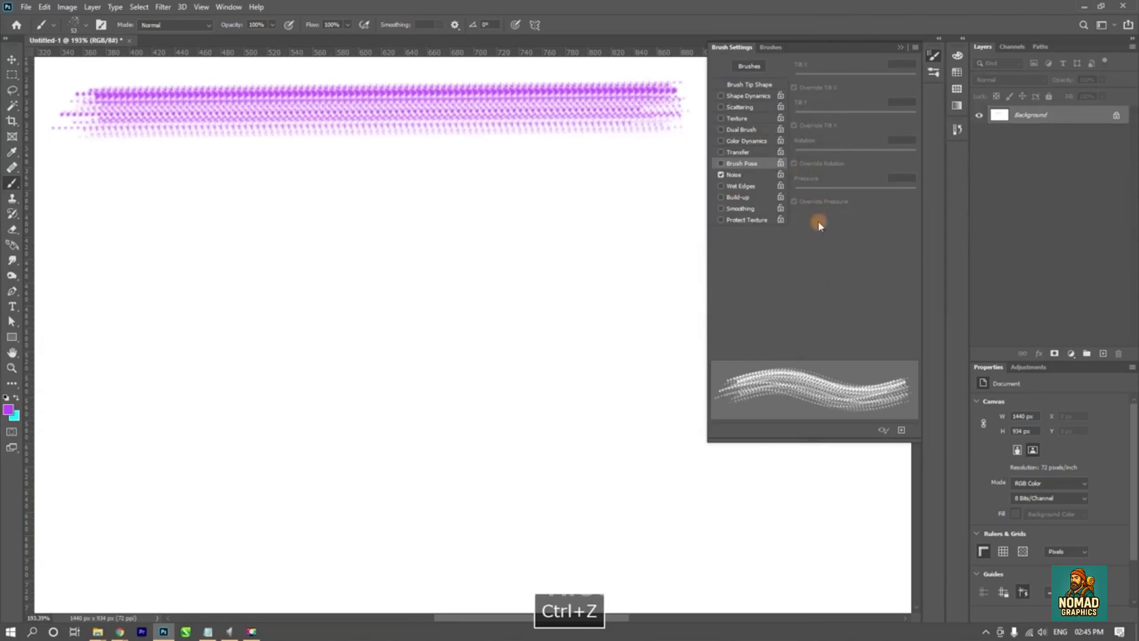
- Try the Wet Edges and Build-up options one after the other and turn both off again
left_click(735, 188)
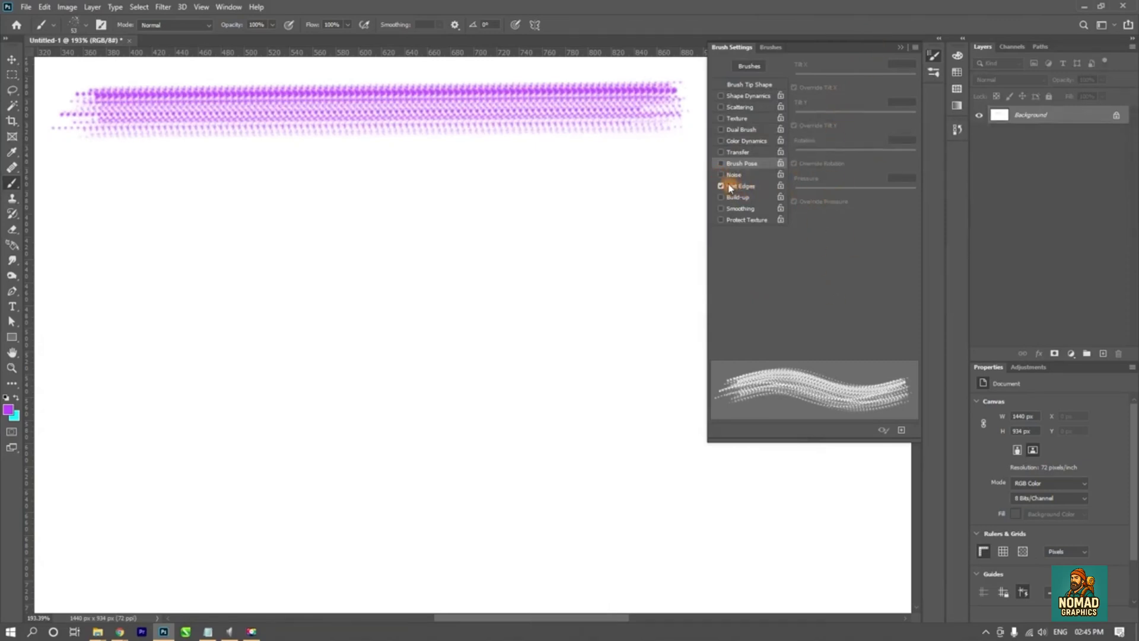
left_click(723, 186)
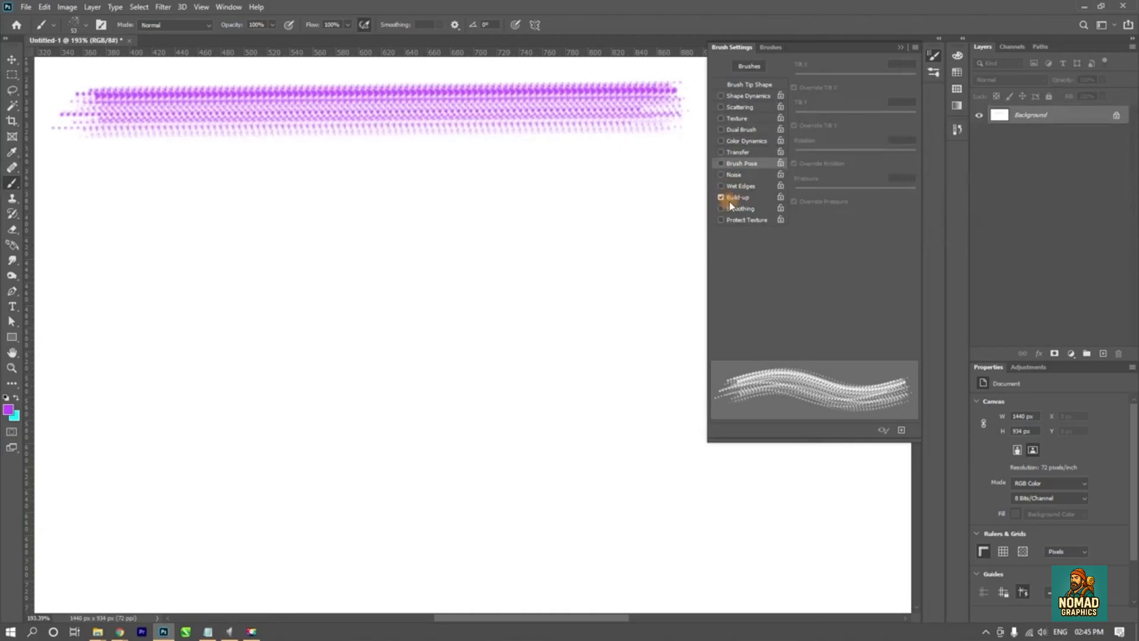
left_click(732, 200)
- Choose the soft round 30 brush tip, enlarge it to 77 px, and undo its test stroke
left_click(751, 85)
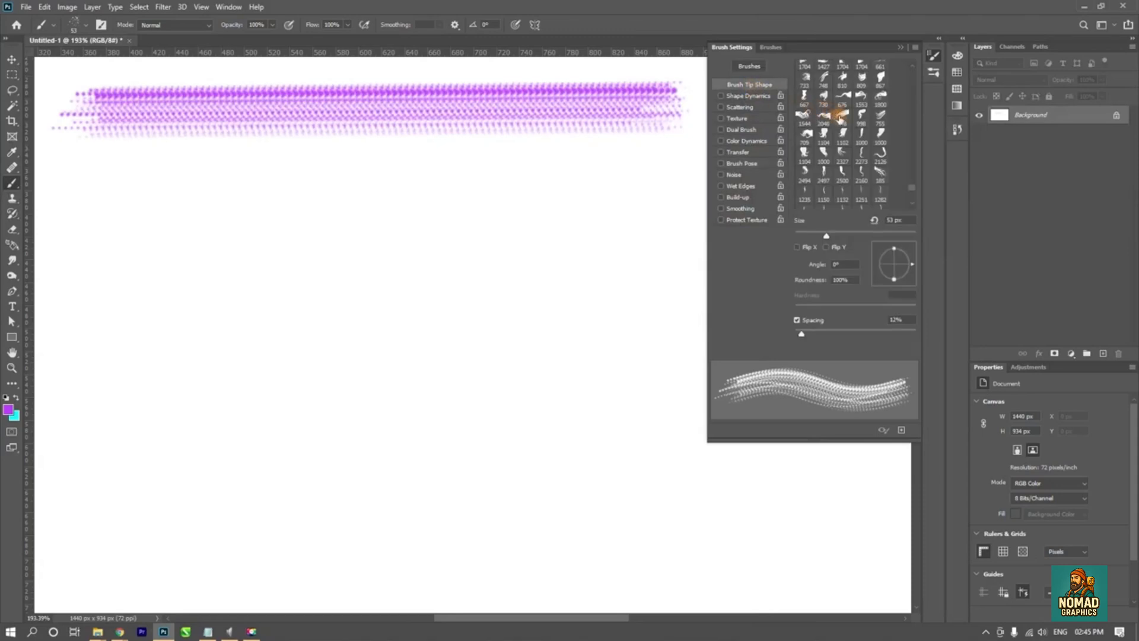
left_click_drag(911, 193, 917, 73)
left_click(806, 69)
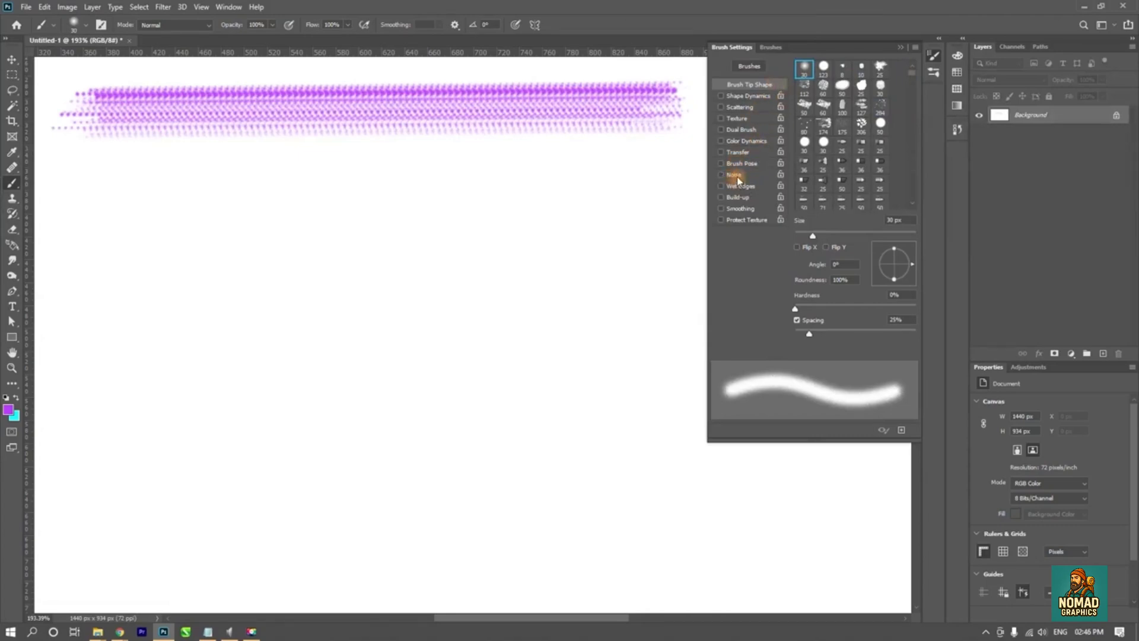
left_click_drag(408, 275, 452, 278)
mouse_move(318, 276)
left_mouse_down()
mouse_move(376, 272)
mouse_move(472, 372)
left_mouse_up()
key("ctrl+z")
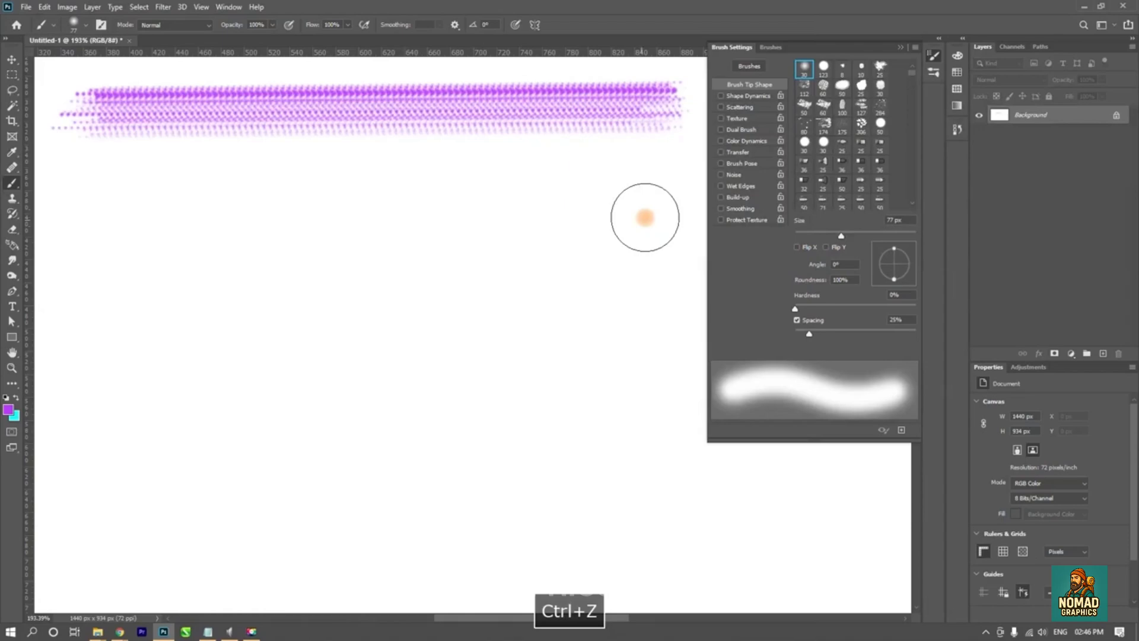
- Turn on Wet Edges with Noise off, paint a test mark and undo it
left_click(735, 175)
left_click(741, 187)
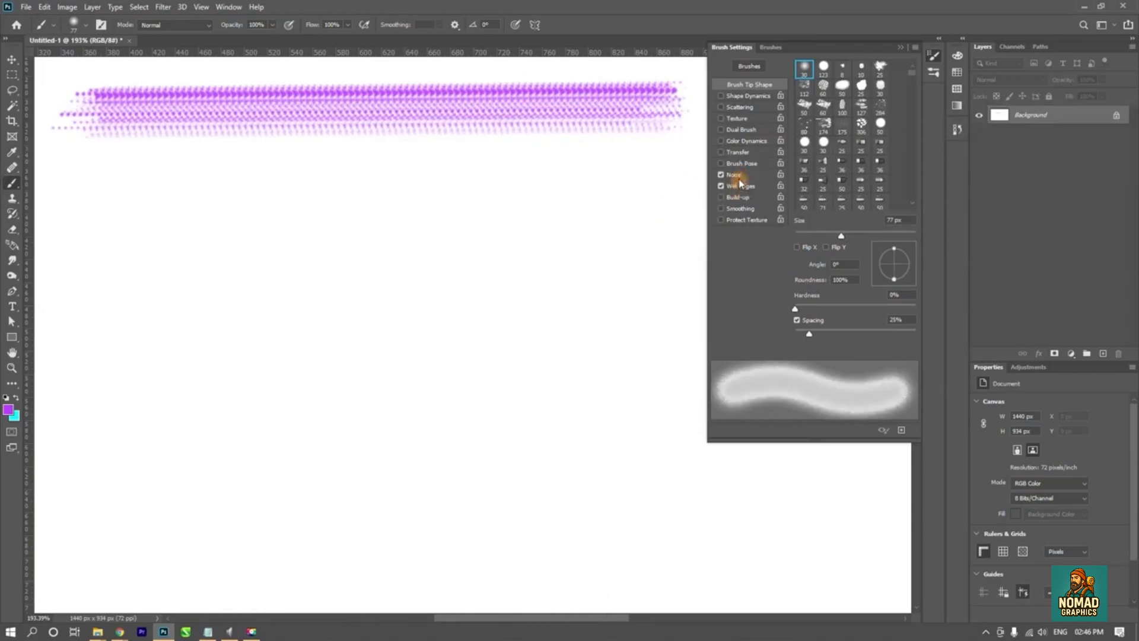
left_click(275, 304, "alt")
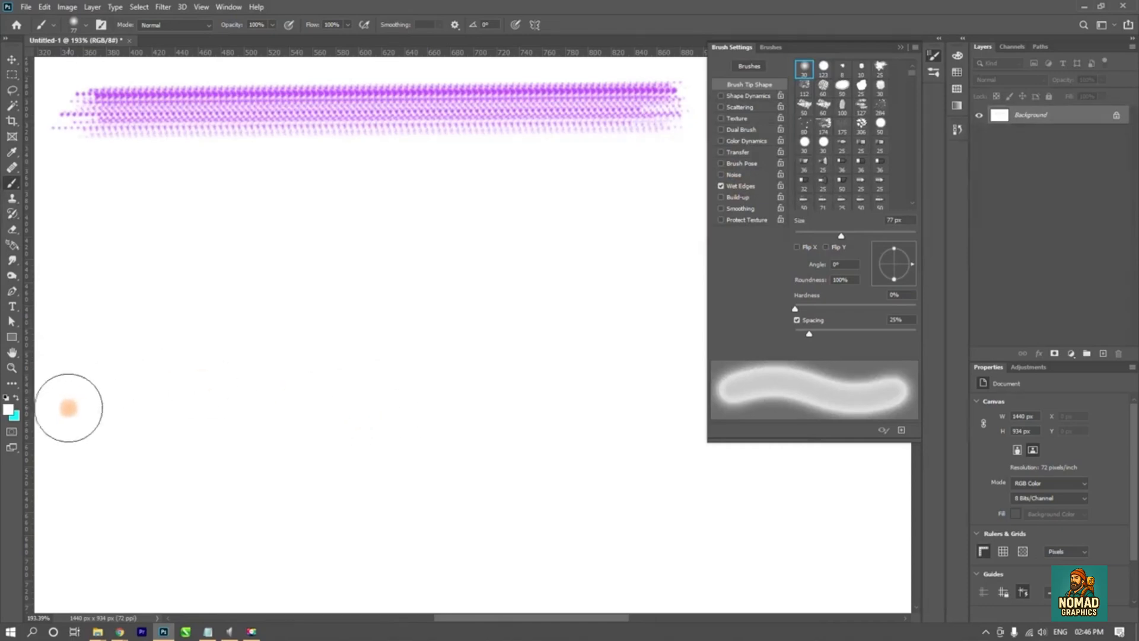
key("ctrl+z")
- Set the foreground color to bright red and return to the Brush tool
left_click(6, 409)
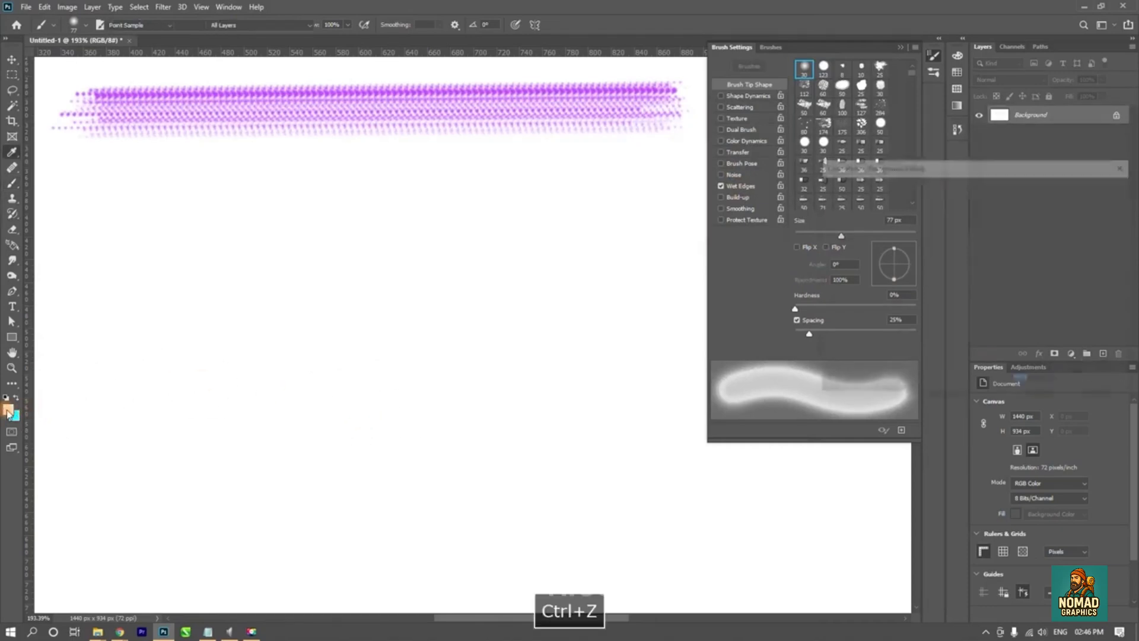
left_click(950, 195)
left_click(1094, 188)
key("b")
- Paint two separate thick, slanted red strokes with Wet Edges on the canvas below the purple stroke
left_click_drag(368, 335, 521, 473)
key("ctrl+z")
left_click_drag(382, 336, 432, 409)
scroll(413, 383, "up", 10)
scroll(373, 276, "down", 5)
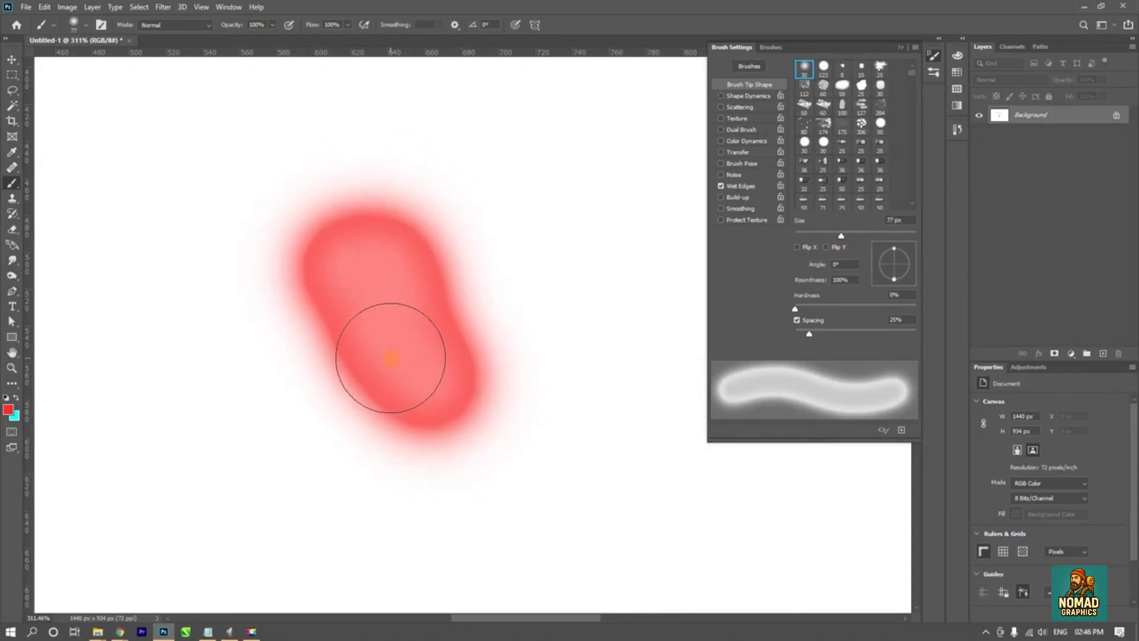
mouse_move(531, 172)
left_mouse_down()
mouse_move(540, 247)
mouse_move(593, 416)
left_mouse_up()
- Sample the pinkish red of the painted stroke and paint overlapping soft strokes over the shorter red mark
left_click(389, 198, "alt")
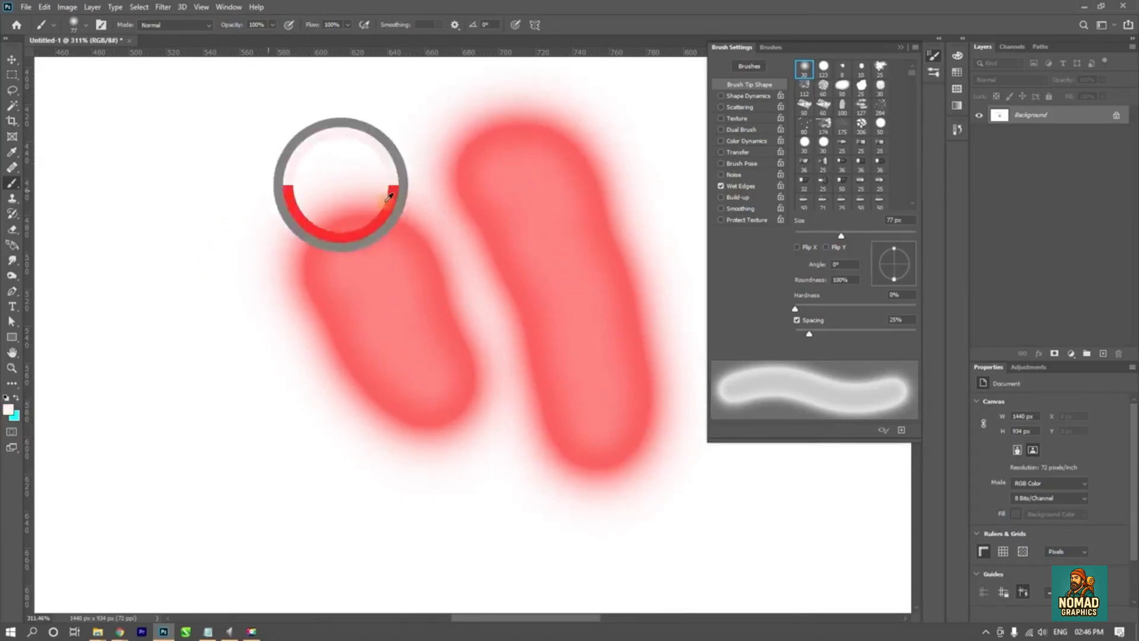
left_click_drag(389, 197, 435, 398)
left_click_drag(298, 244, 390, 332)
left_click(520, 237, "alt")
mouse_move(273, 206)
left_mouse_down()
mouse_move(321, 246)
mouse_move(383, 373)
mouse_move(468, 331)
mouse_move(203, 326)
mouse_move(305, 416)
mouse_move(171, 301)
mouse_move(244, 509)
mouse_move(272, 374)
mouse_move(399, 355)
mouse_move(427, 465)
mouse_move(409, 475)
left_mouse_up()
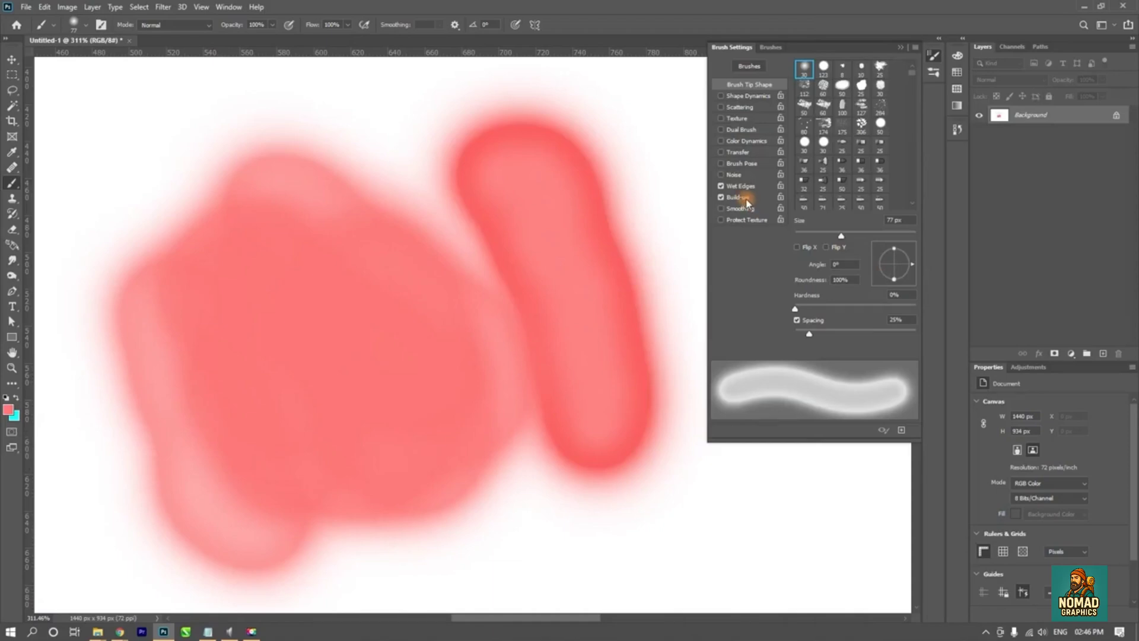
- Paint more soft pink strokes with Build-up enabled, and turn off Wet Edges, Build-up, Smoothing and Protect Texture
mouse_move(496, 432)
left_mouse_down()
mouse_move(630, 483)
mouse_move(523, 314)
left_mouse_up()
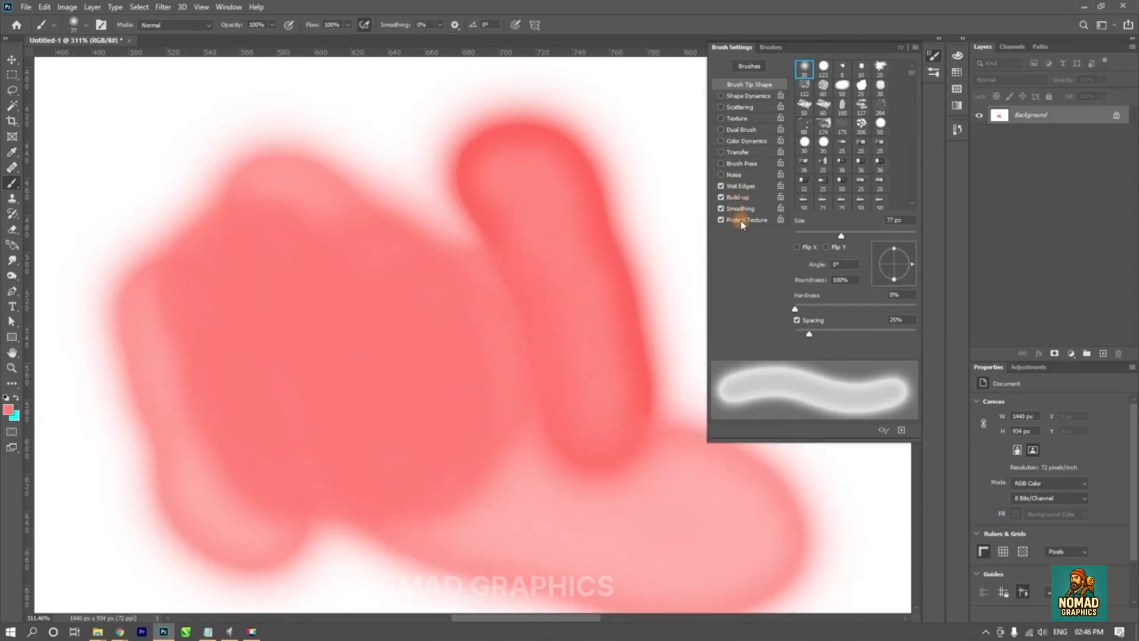
left_click(739, 197)
left_click(739, 187)
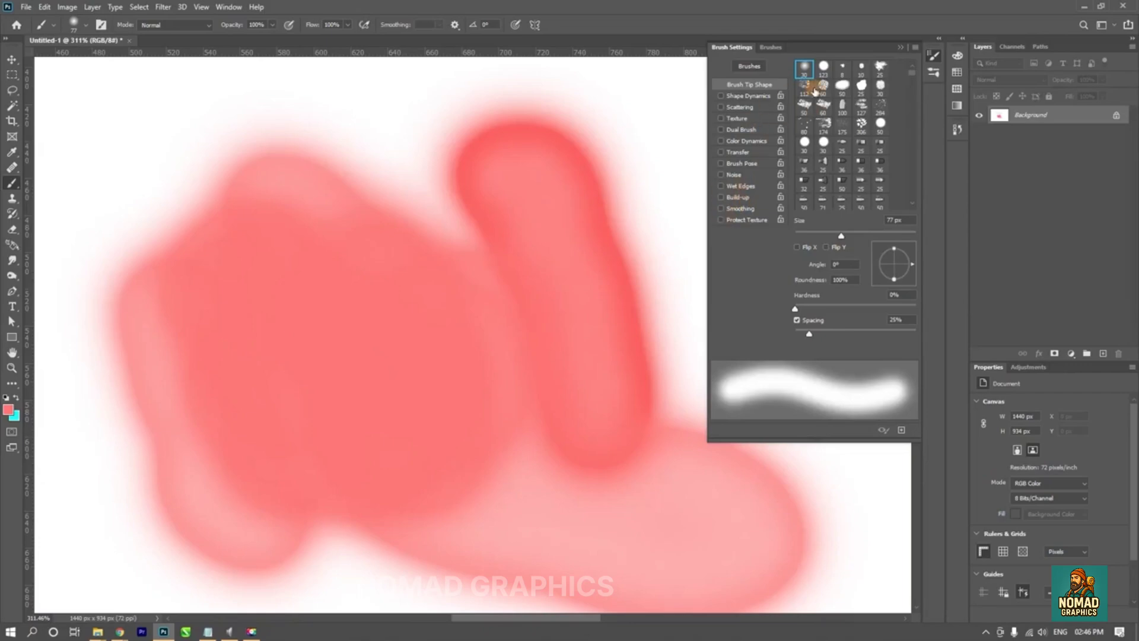
scroll(386, 419, "down", 10)
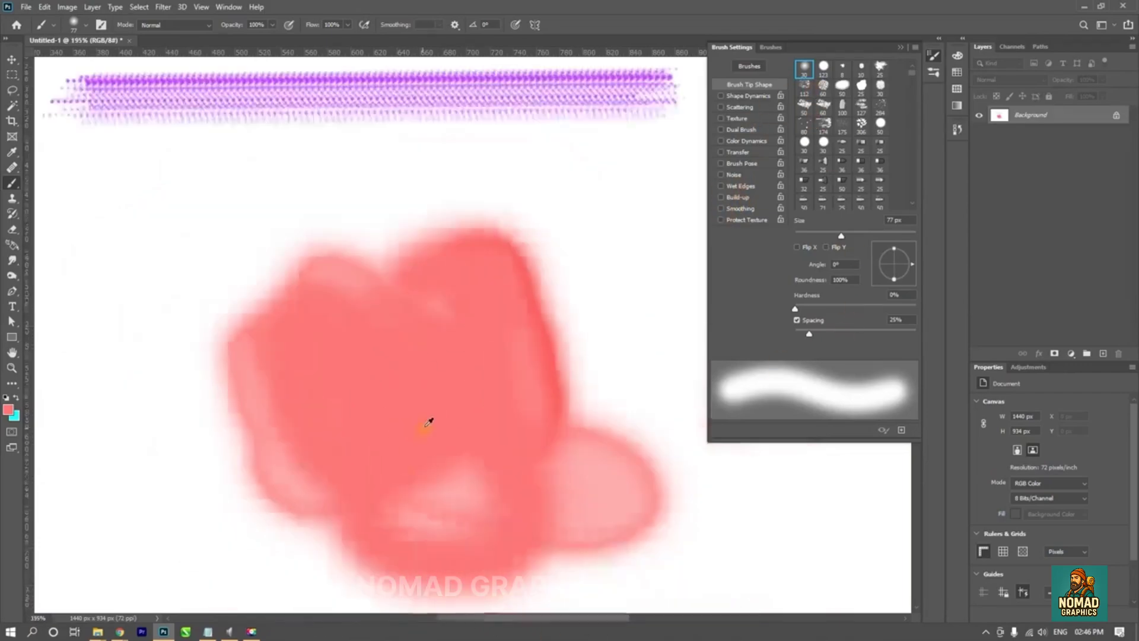
- Browse the brush preset groups down to 110_Hair-Brushes, and bring up the new brush group dialog, cancelling it
left_click(12, 59)
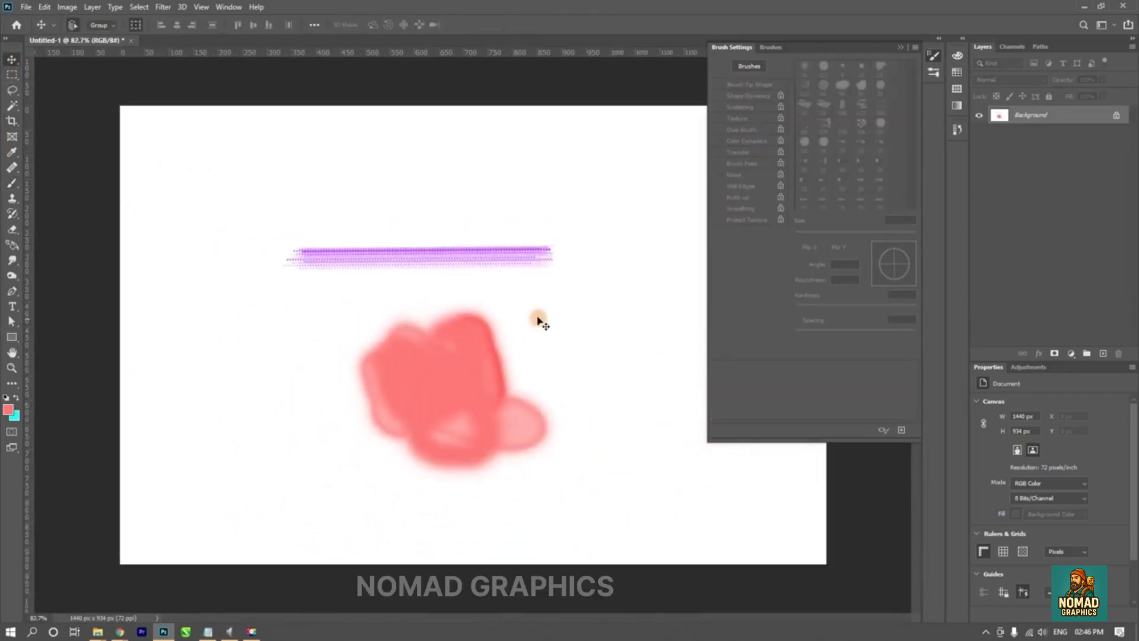
scroll(595, 300, "down", 1)
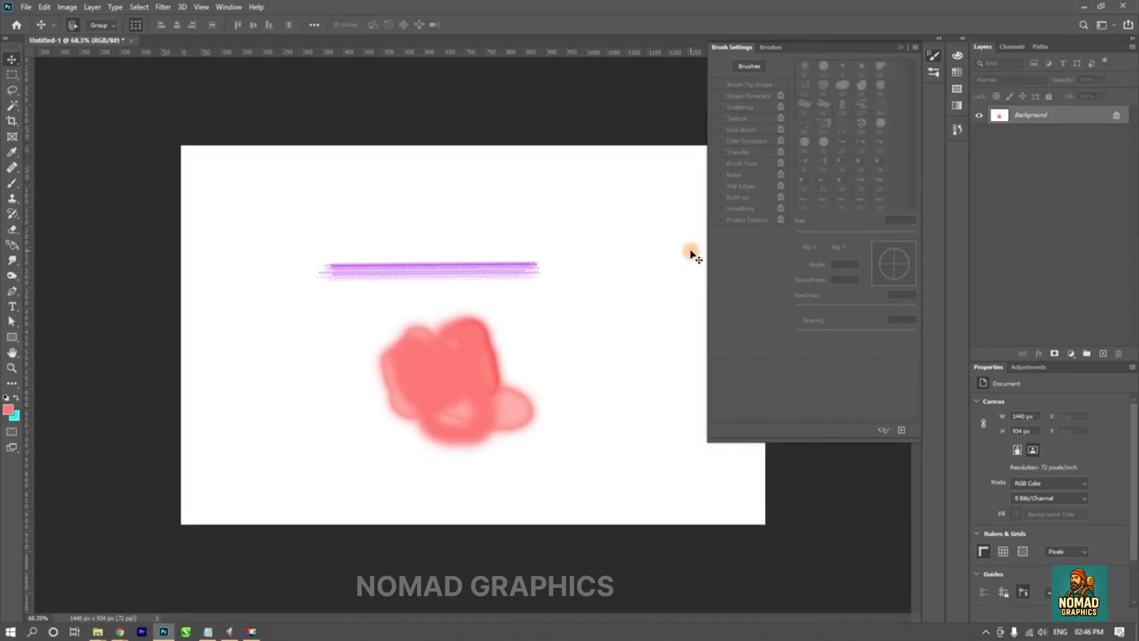
left_click(772, 47)
scroll(758, 182, "down", 10)
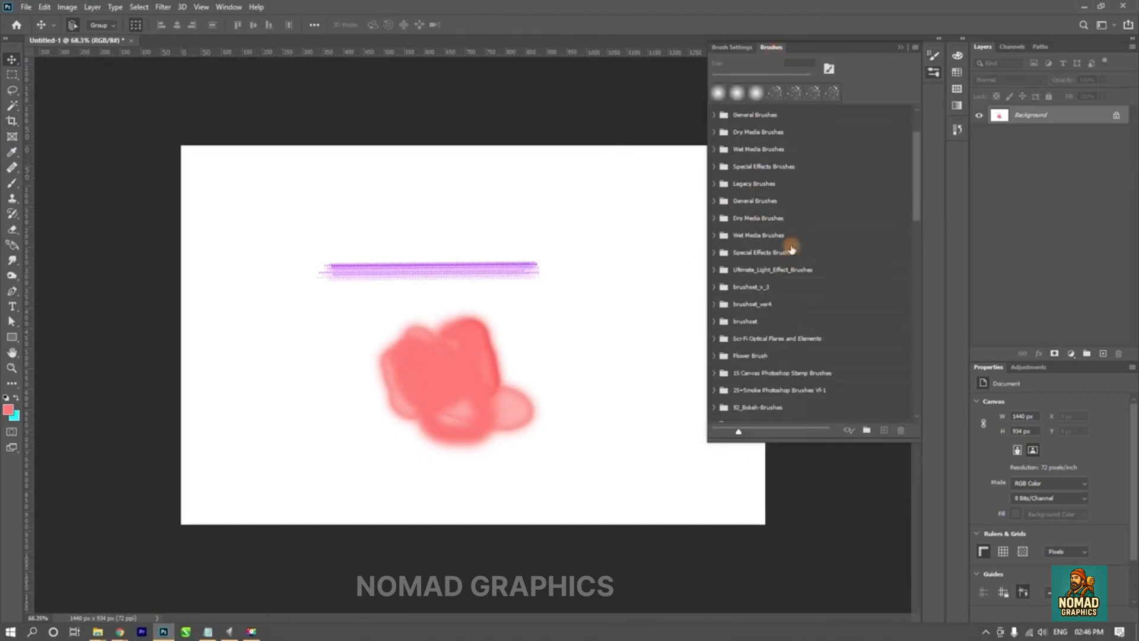
scroll(791, 271, "up", 4)
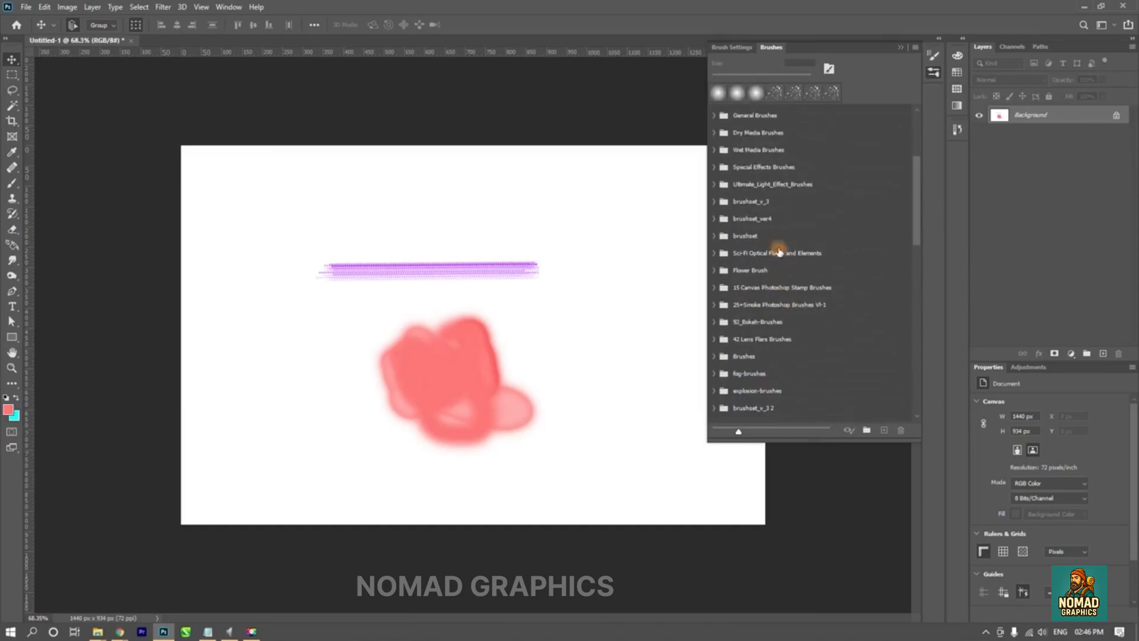
scroll(827, 313, "down", 6)
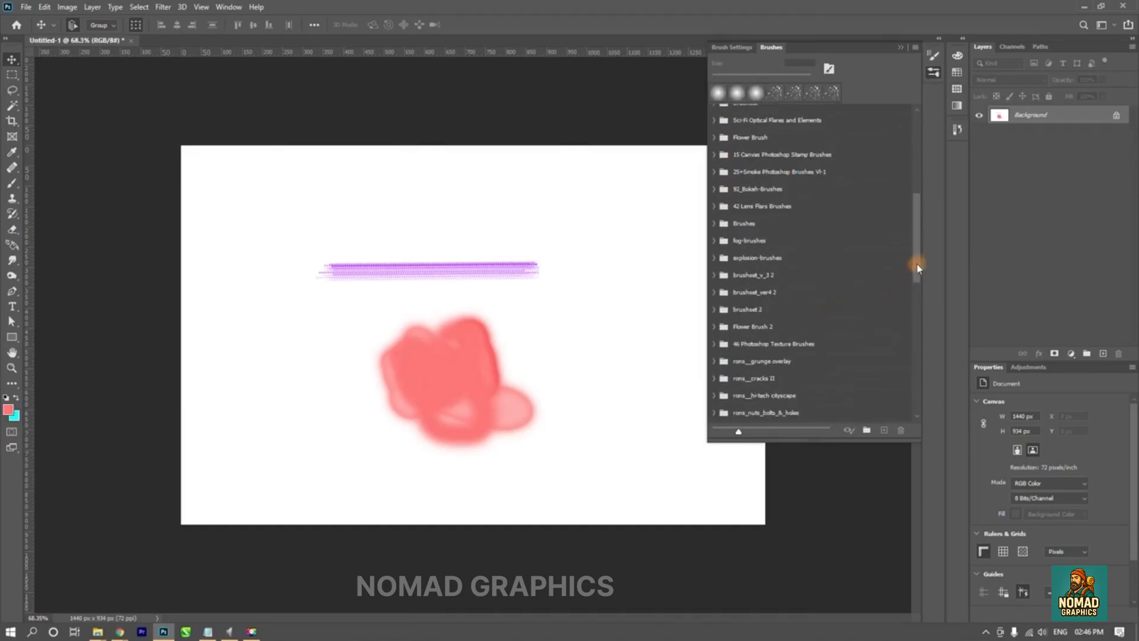
left_click_drag(919, 260, 918, 455)
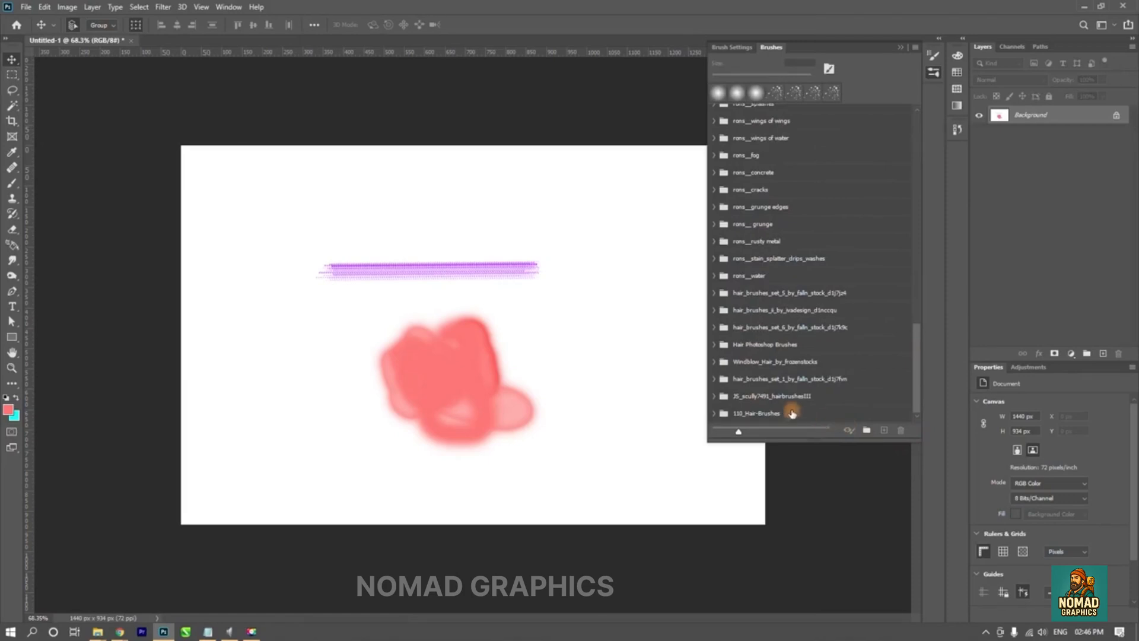
left_click(865, 430)
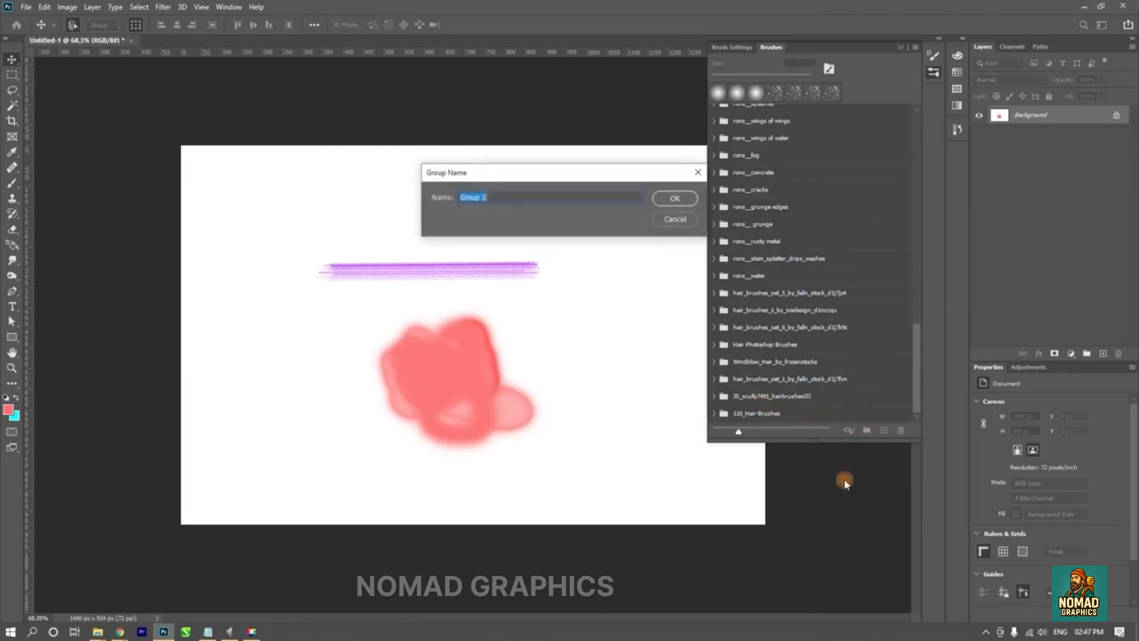
left_click(676, 219)
- Expand the rons__water group and select the Hard Round 13 pixels brush
left_click(715, 276)
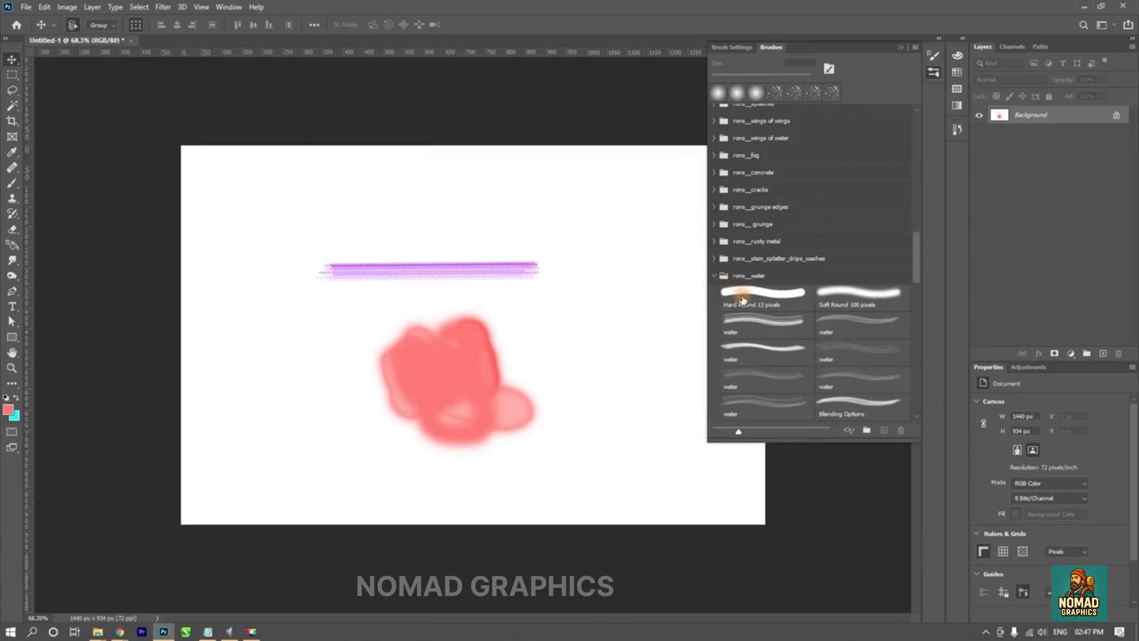
left_click_drag(743, 300, 749, 297)
mouse_move(786, 323)
left_mouse_down()
mouse_move(777, 255)
mouse_move(753, 300)
left_mouse_up()
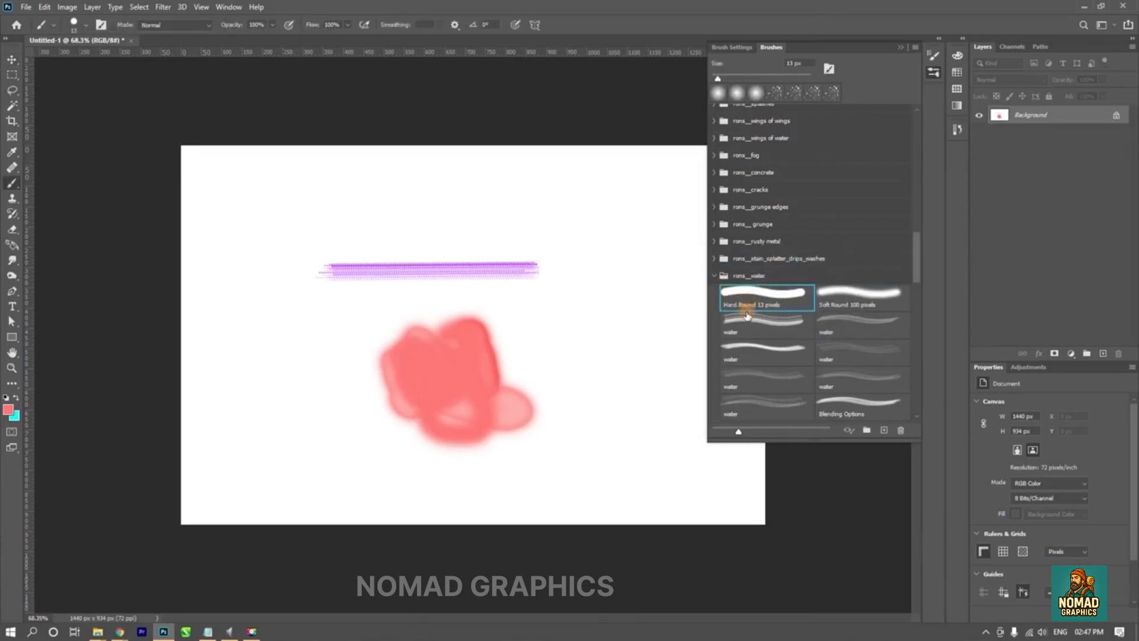
- View the preset options available for the selected brush and collapse the rons__water group
right_click(750, 307)
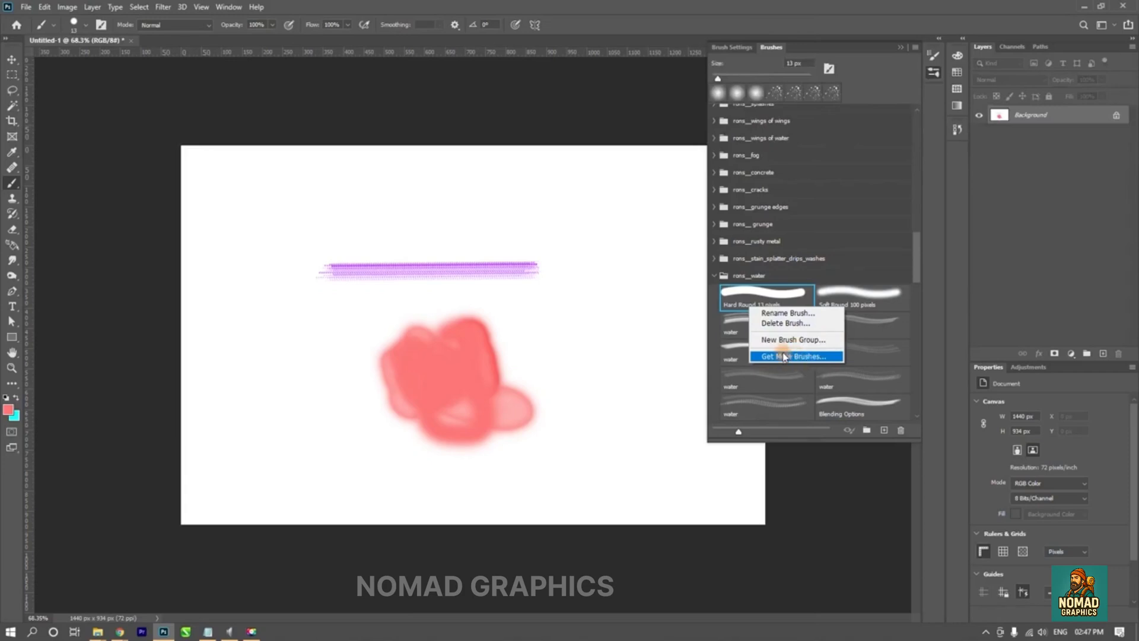
left_click(712, 279)
left_click(714, 277)
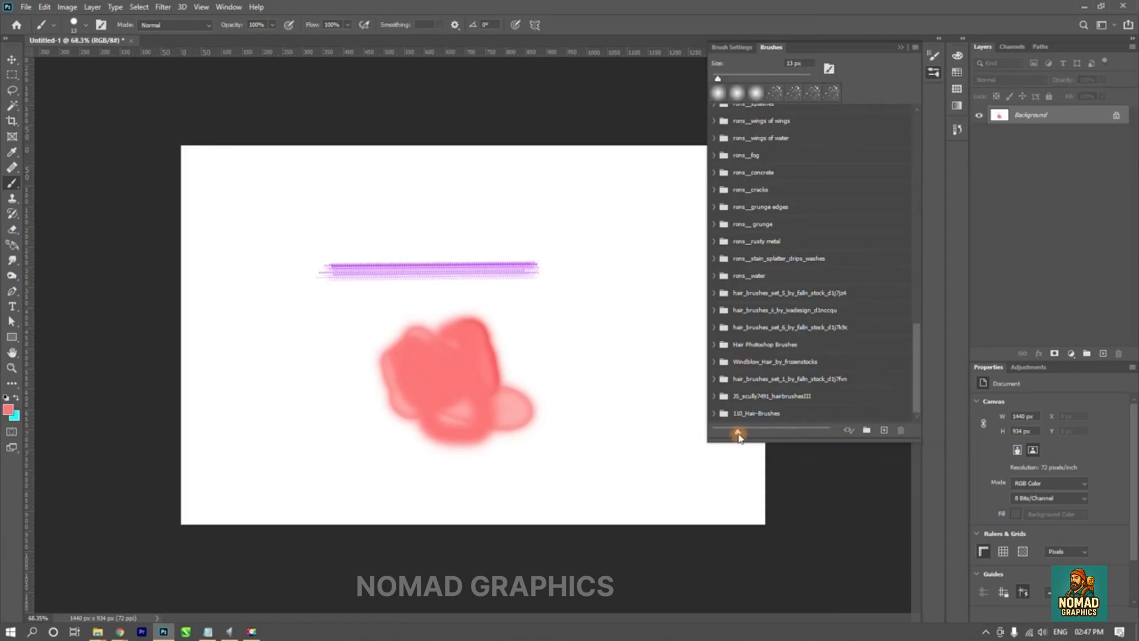
- Show the brush presets as strokes without their names and expand the rons__fog group
mouse_move(736, 432)
left_mouse_down()
mouse_move(757, 438)
mouse_move(738, 432)
left_mouse_up()
left_click(916, 46)
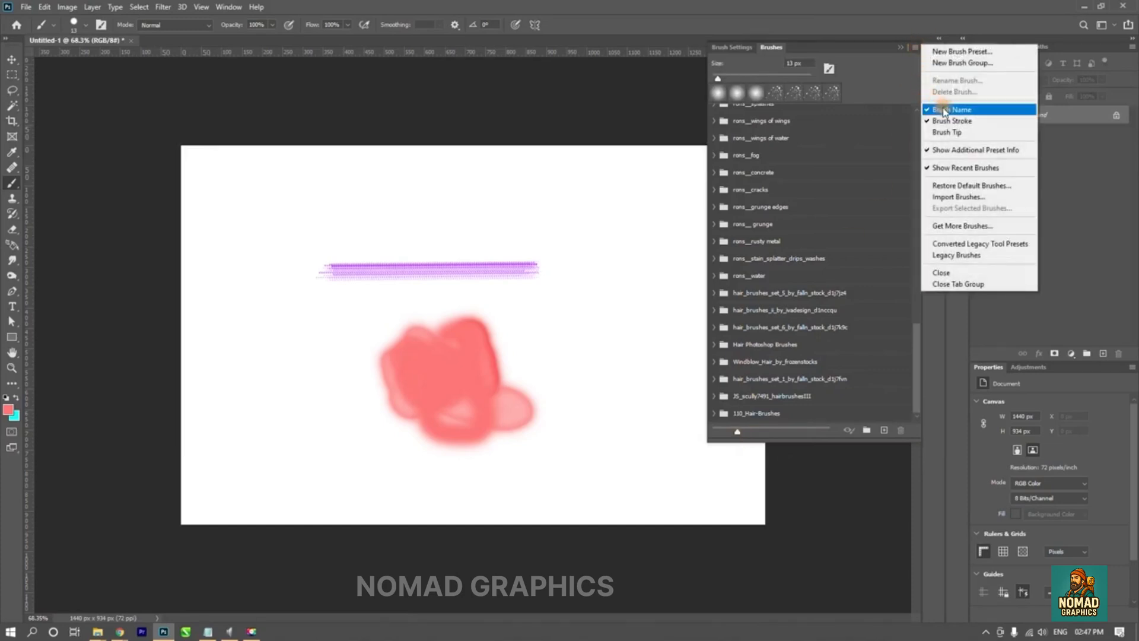
left_click(945, 110)
left_click(915, 47)
left_click(944, 121)
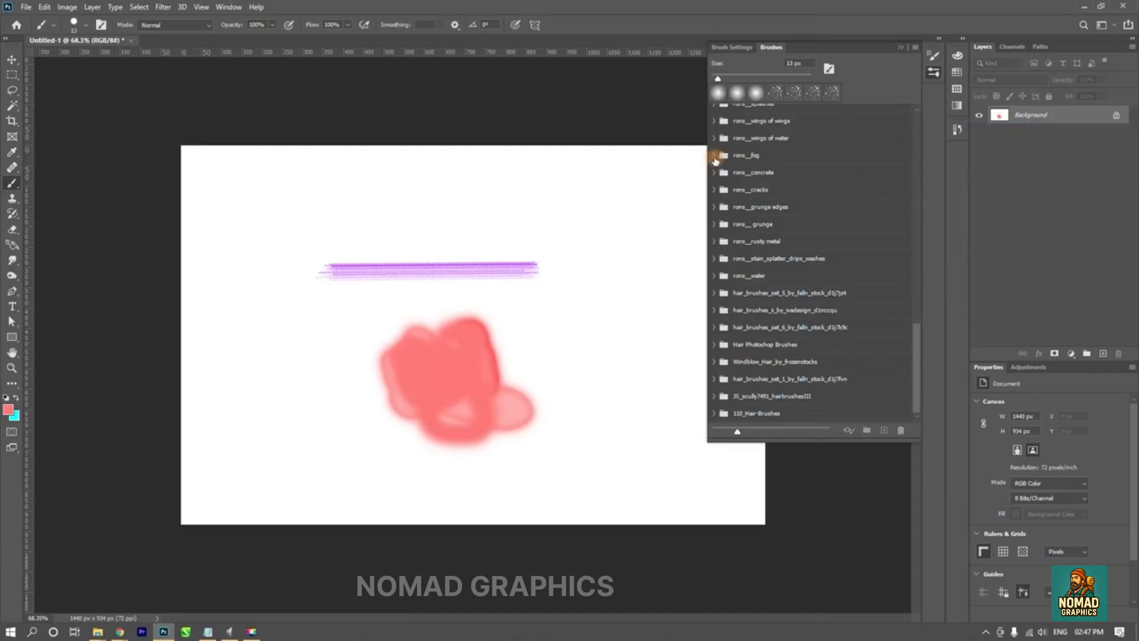
left_click(715, 157)
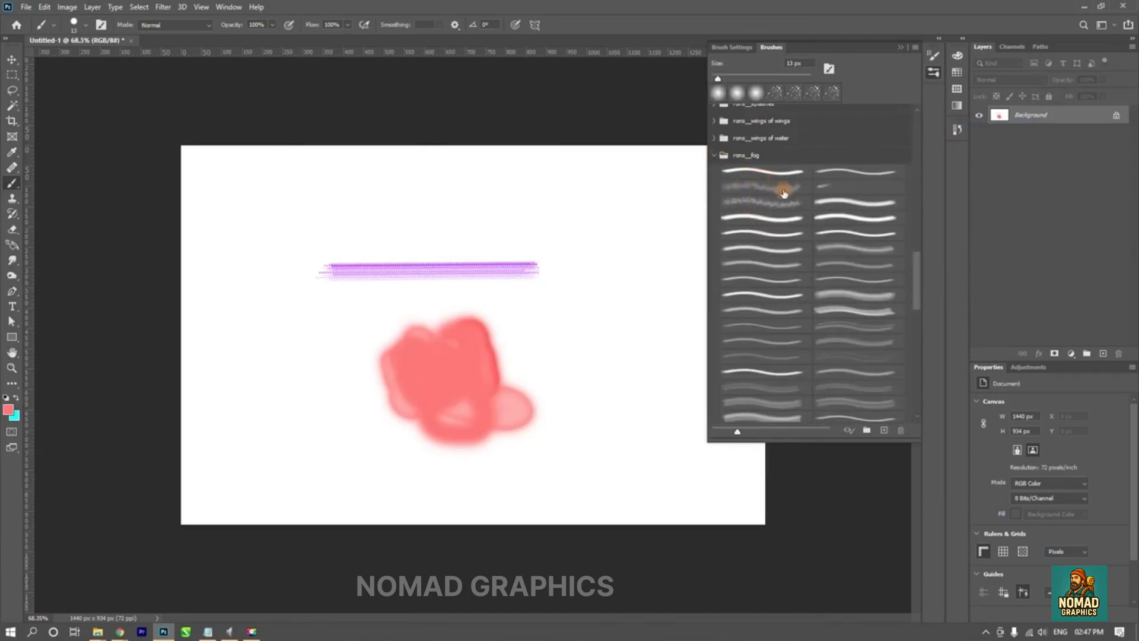
- Display the brush names in the Brushes panel and hide the presets' stroke previews
left_click(916, 47)
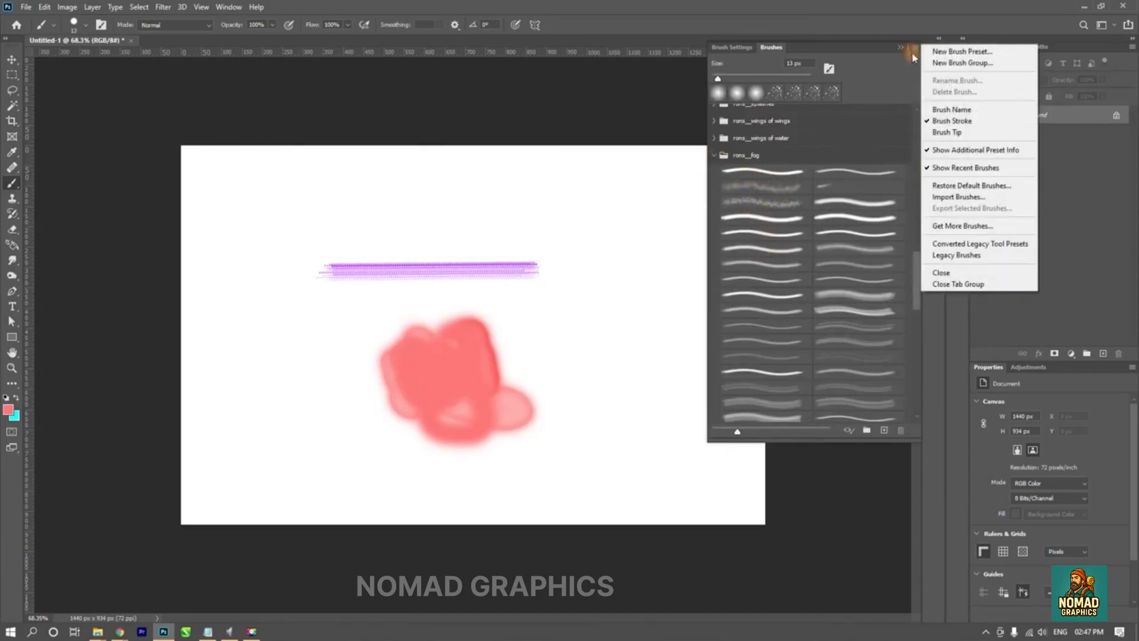
left_click(930, 110)
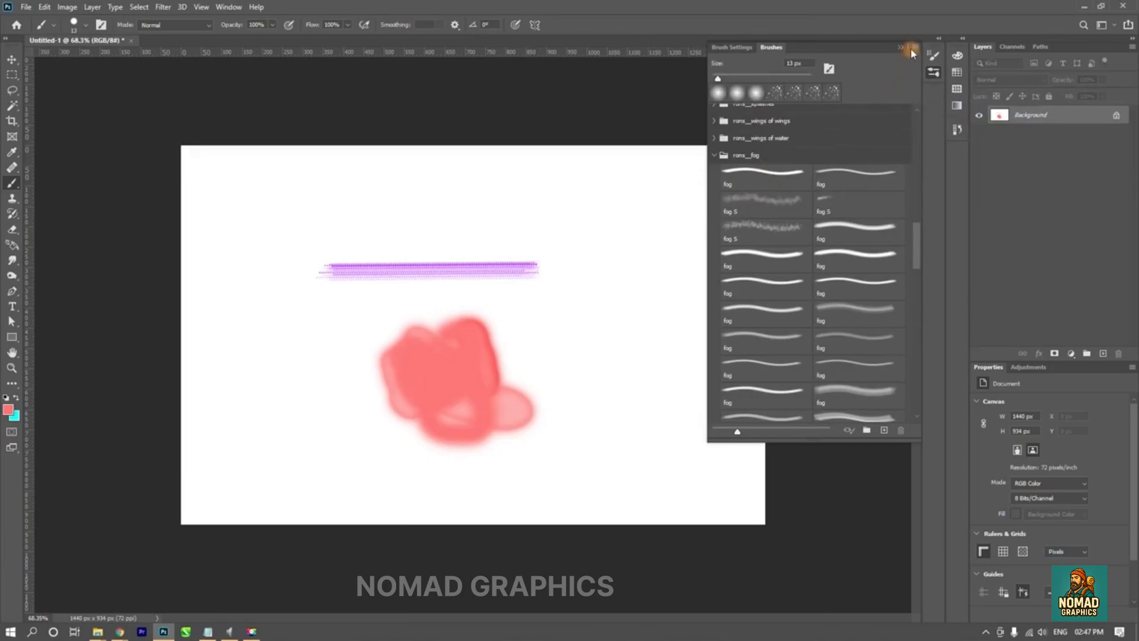
left_click(913, 49)
left_click(930, 120)
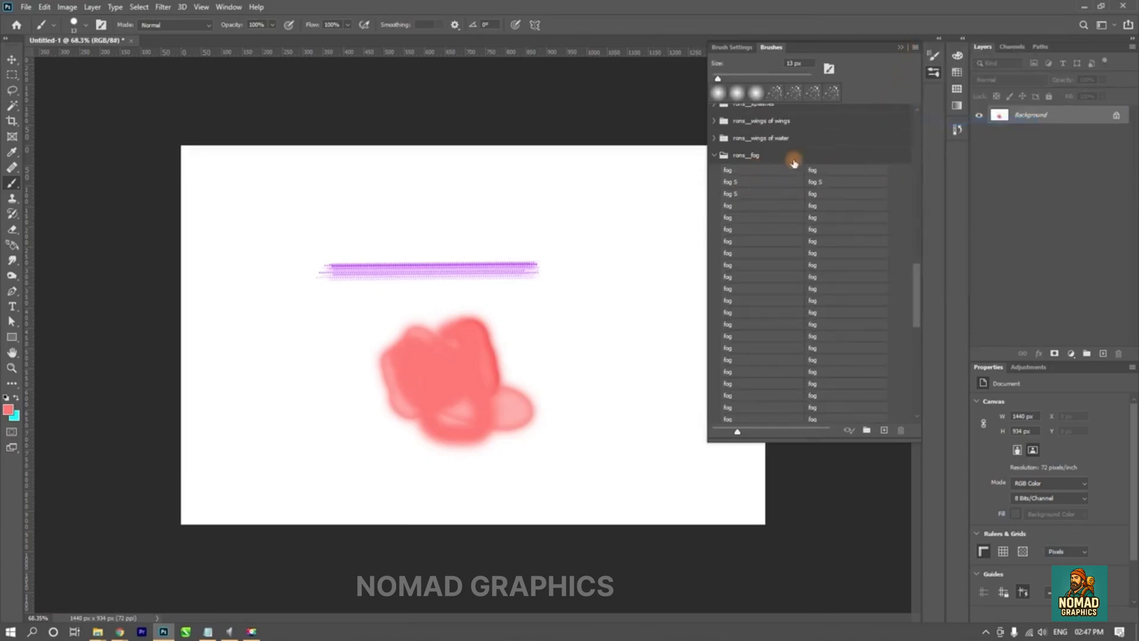
- Show the stroke previews again and add the brush tips to the preset display
left_click(915, 47)
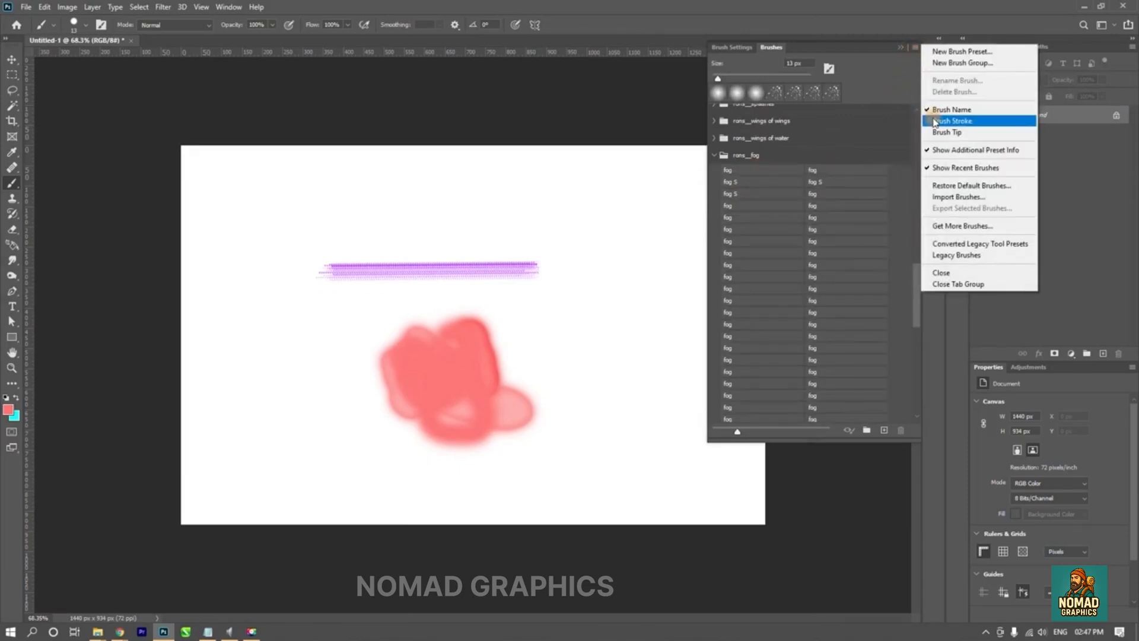
left_click(934, 122)
left_click(915, 47)
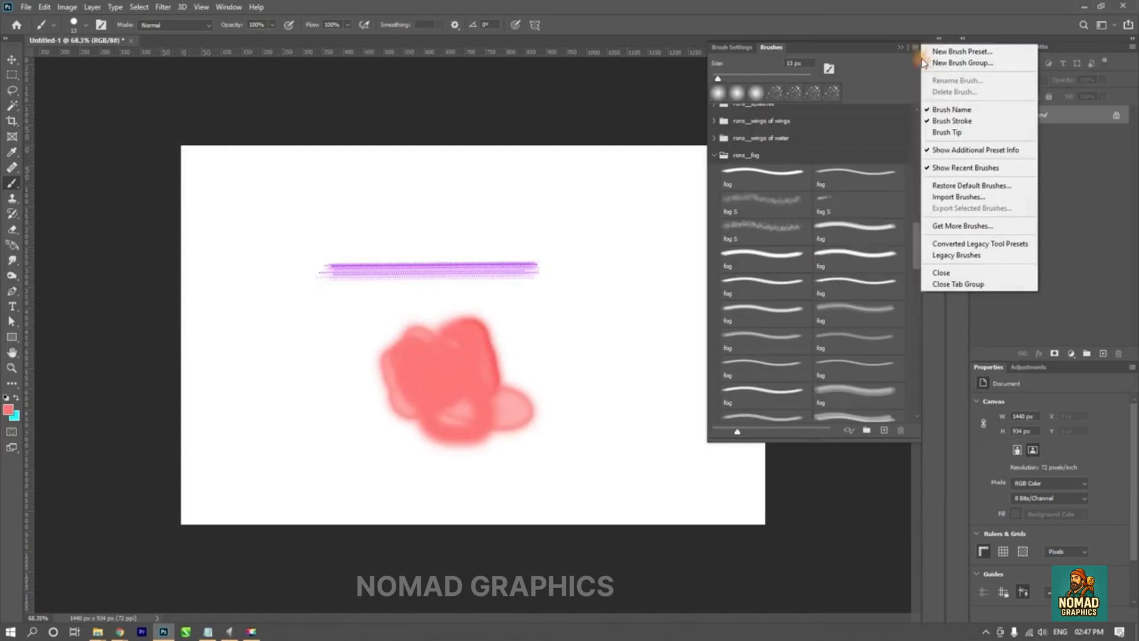
left_click(937, 131)
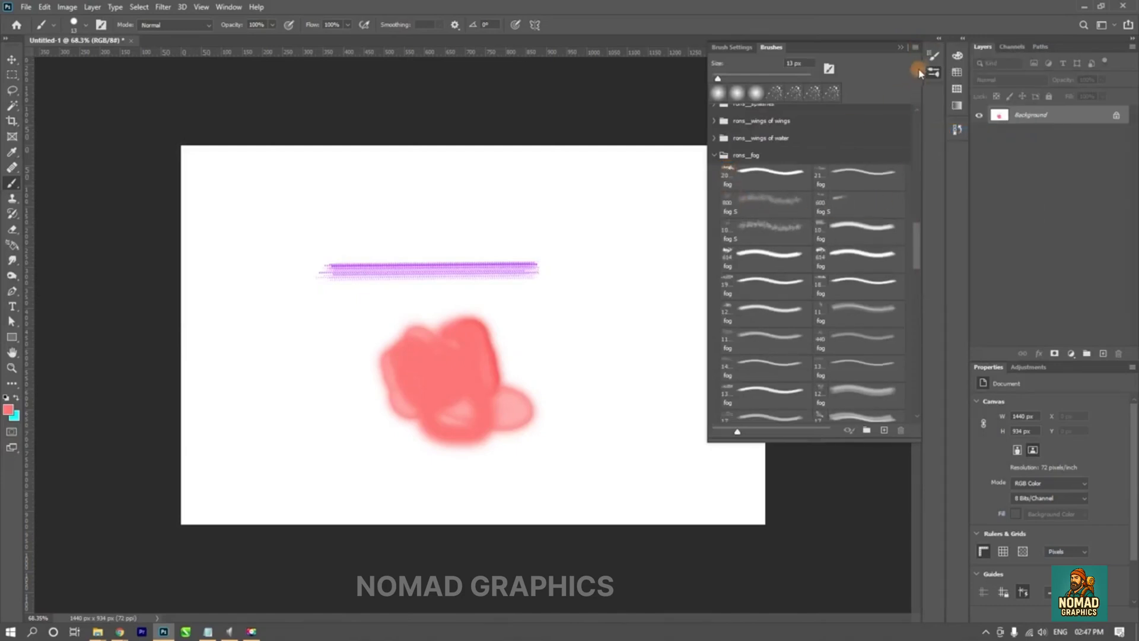
- Try the preset display with names and tips only, without stroke previews, and turn the strokes back on
left_click(916, 46)
left_click(936, 122)
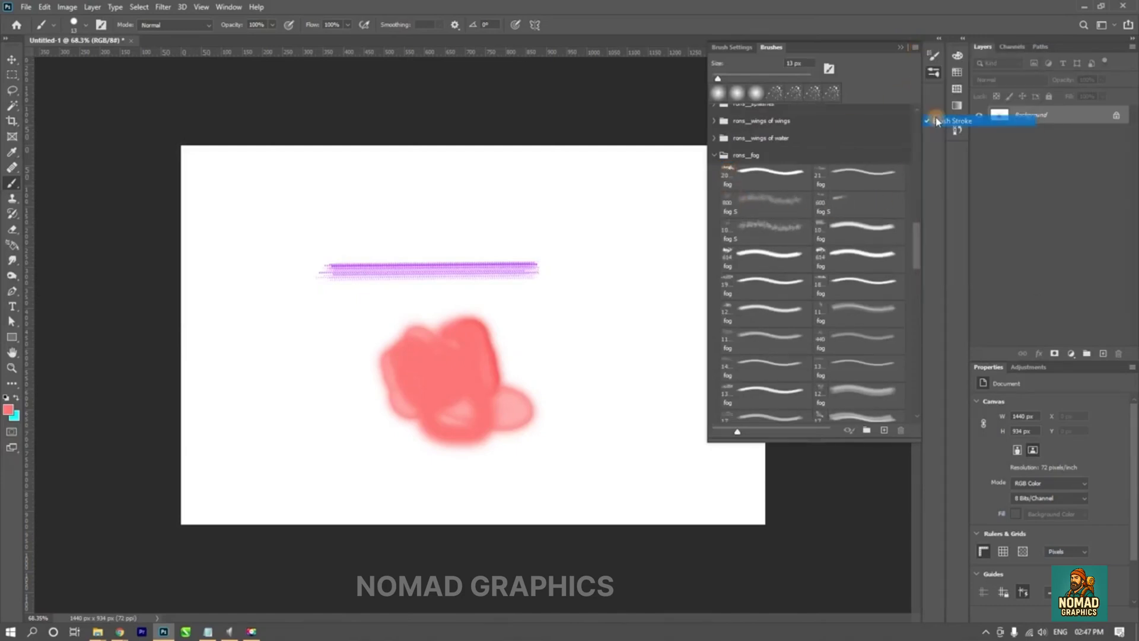
left_click(933, 74)
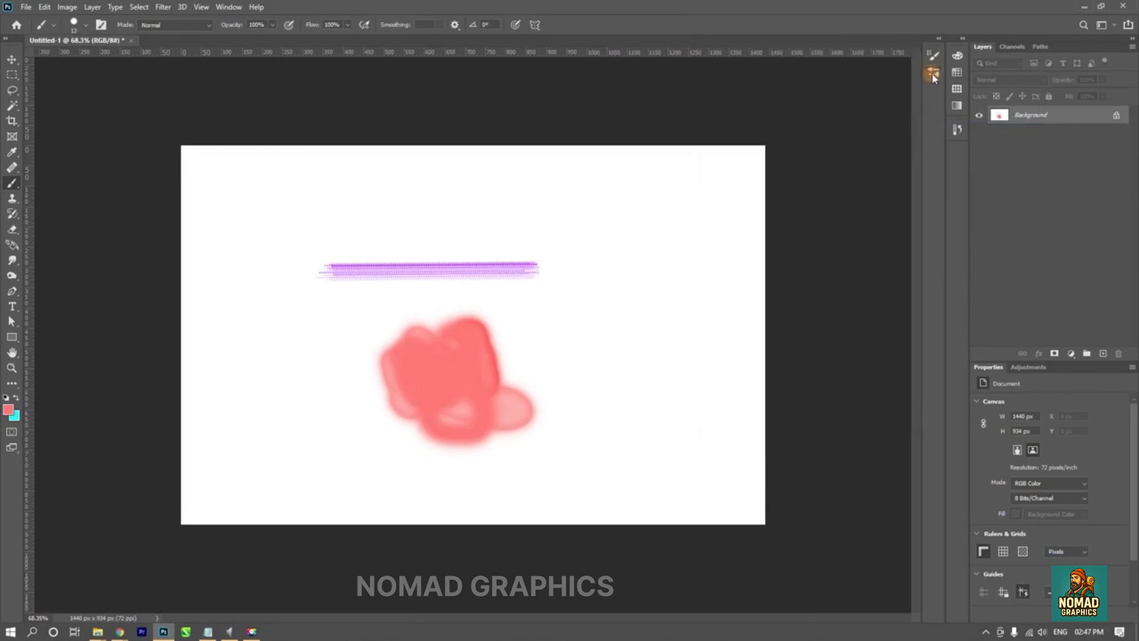
left_click(933, 74)
left_click(915, 47)
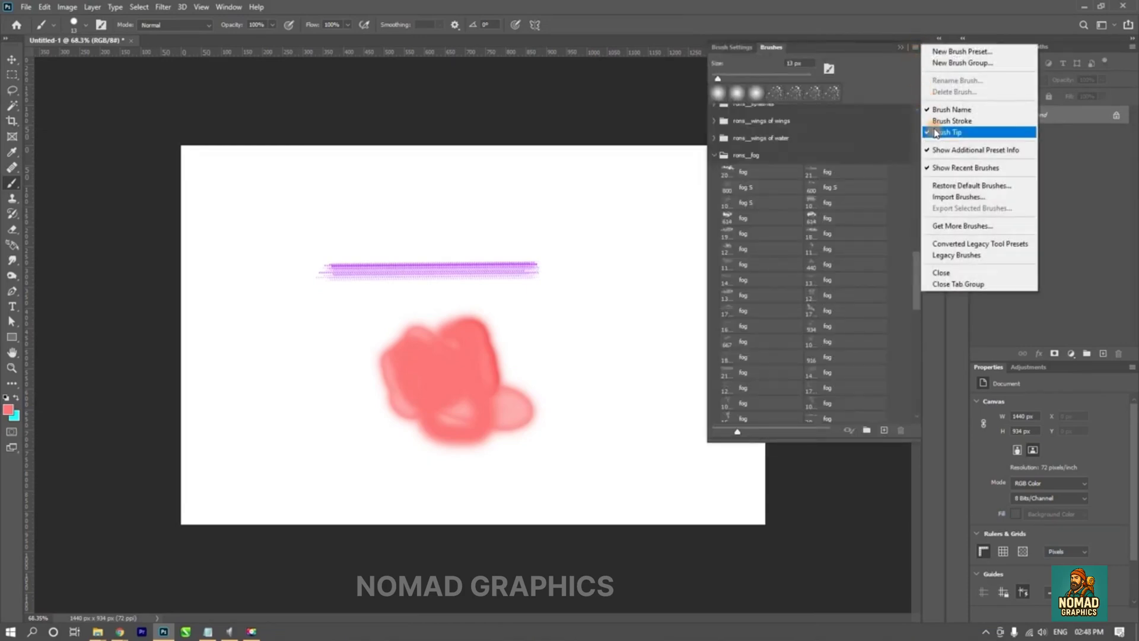
left_click(943, 121)
- View the remaining Brushes panel options, collapse the rons__fog group and close the panel
left_click(915, 47)
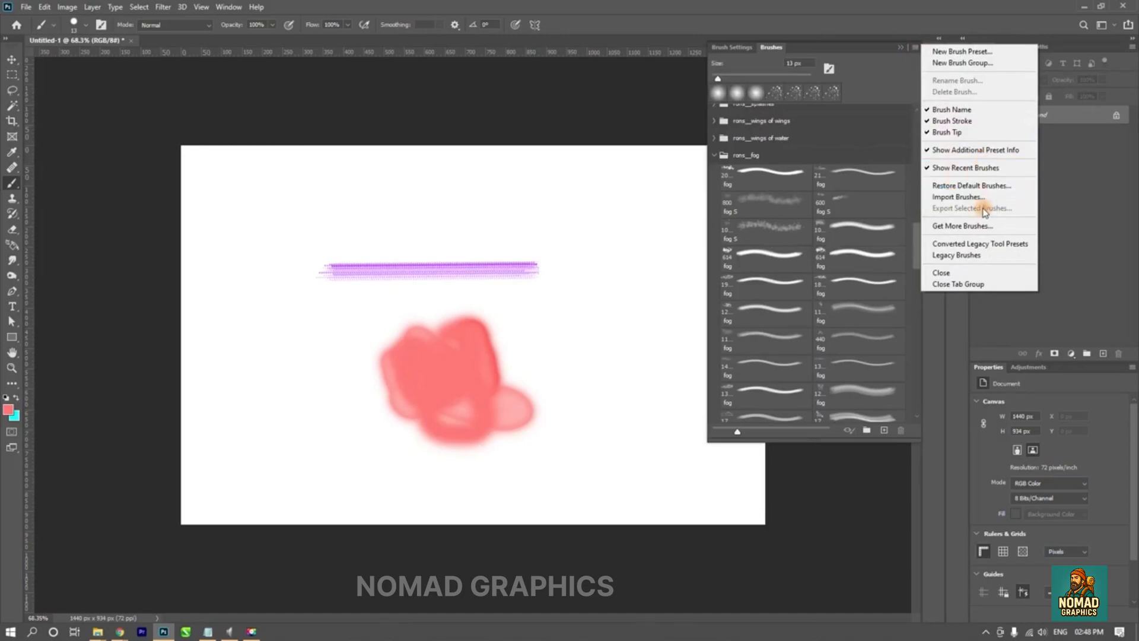
left_click(859, 50)
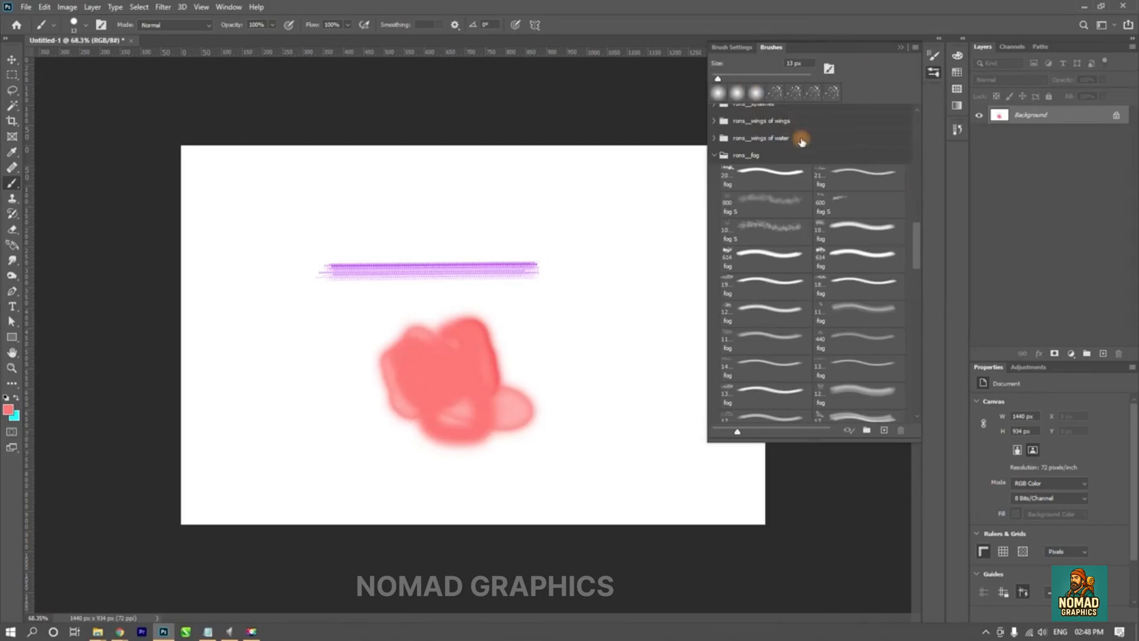
left_click(716, 155)
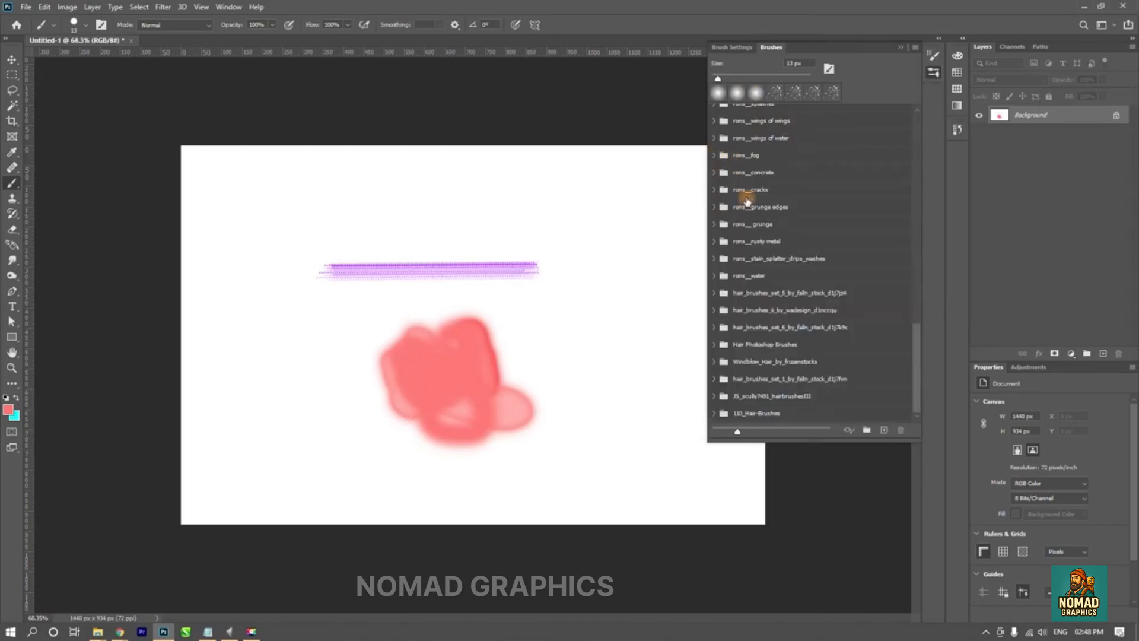
left_click(900, 47)
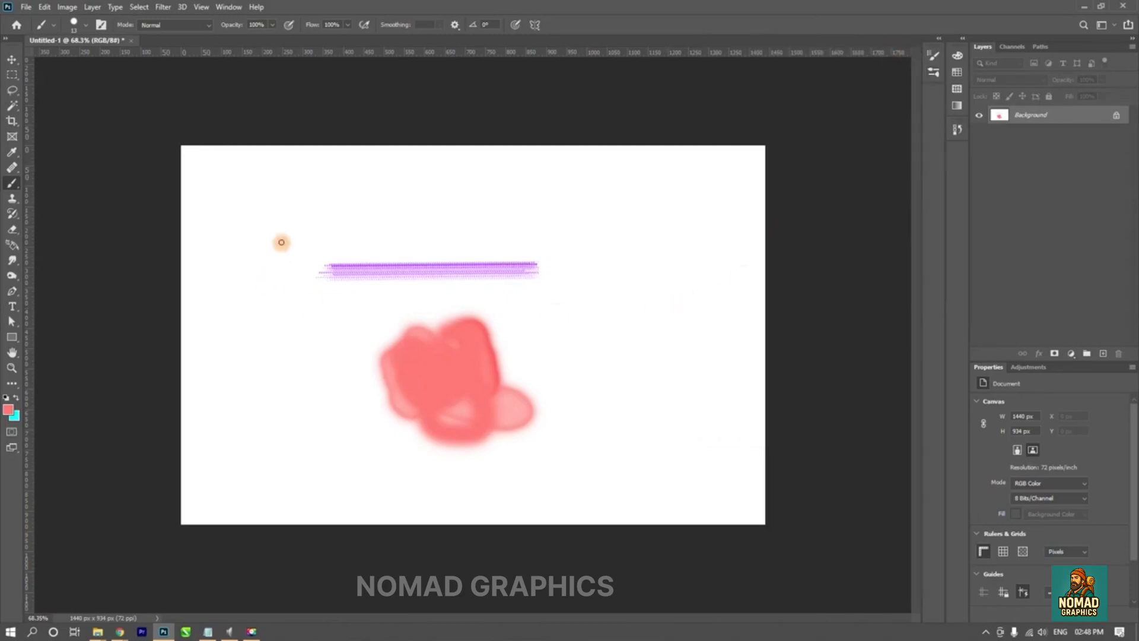